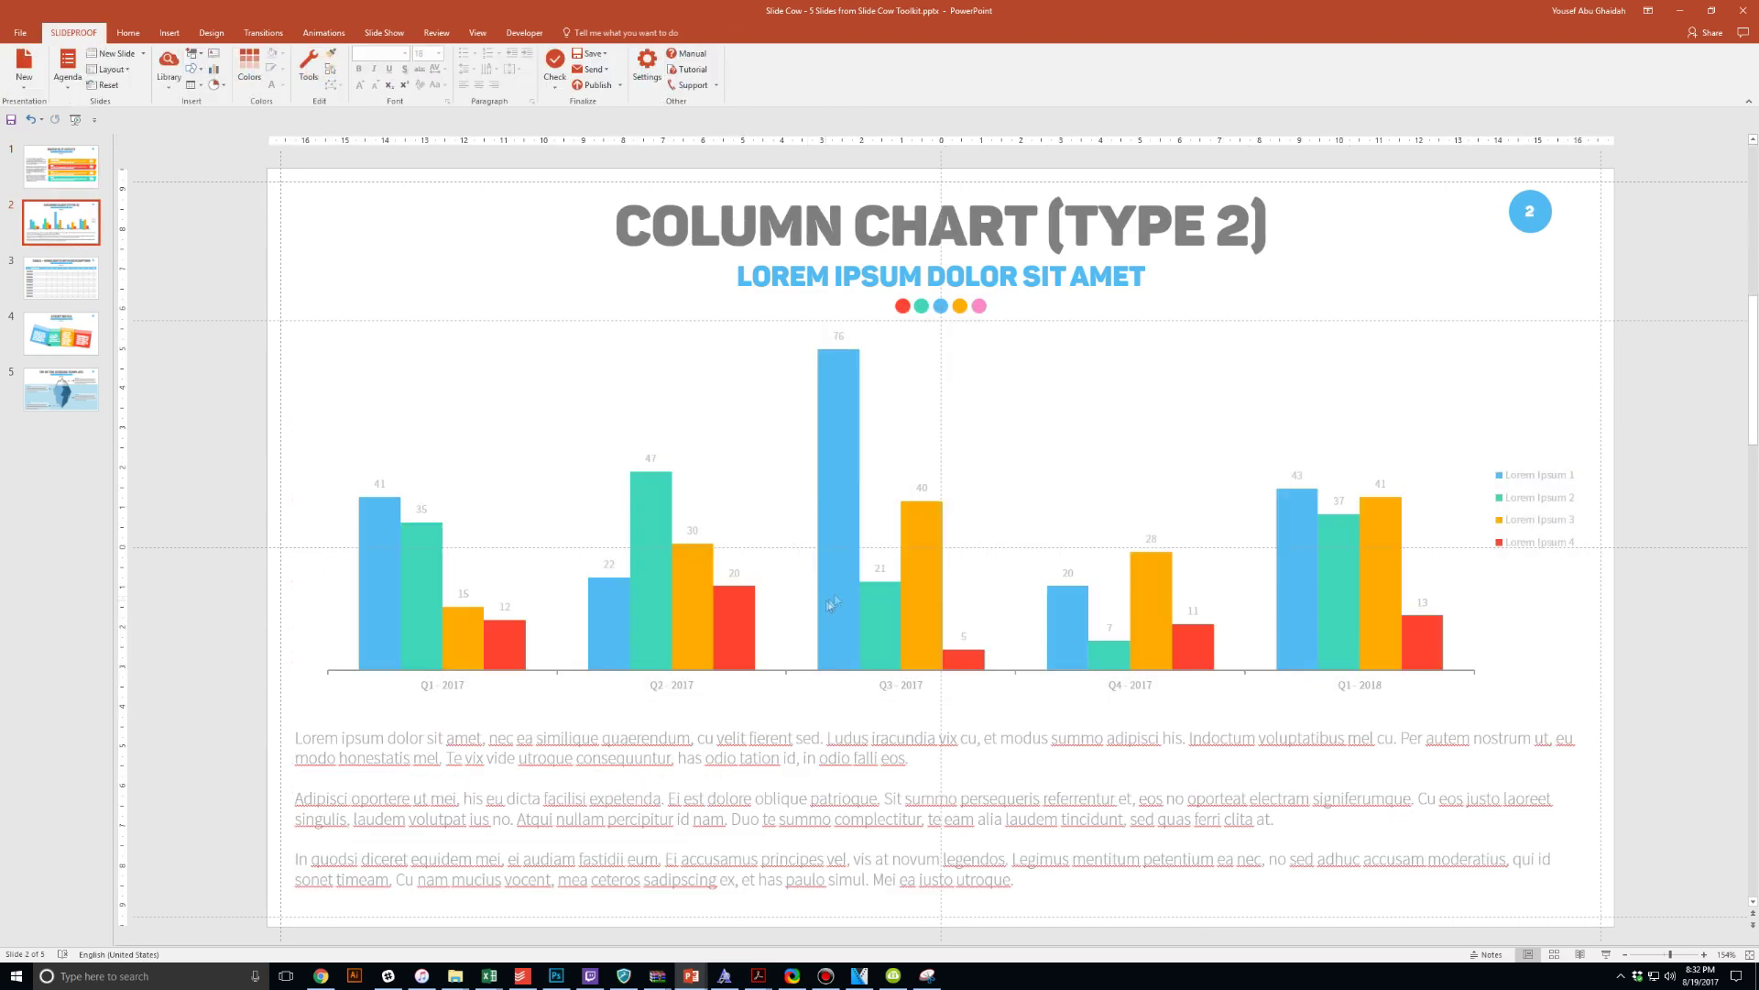
- Edit the column chart's data values, then select the LOREM IPSEM row label on the table slide
left_click(830, 605)
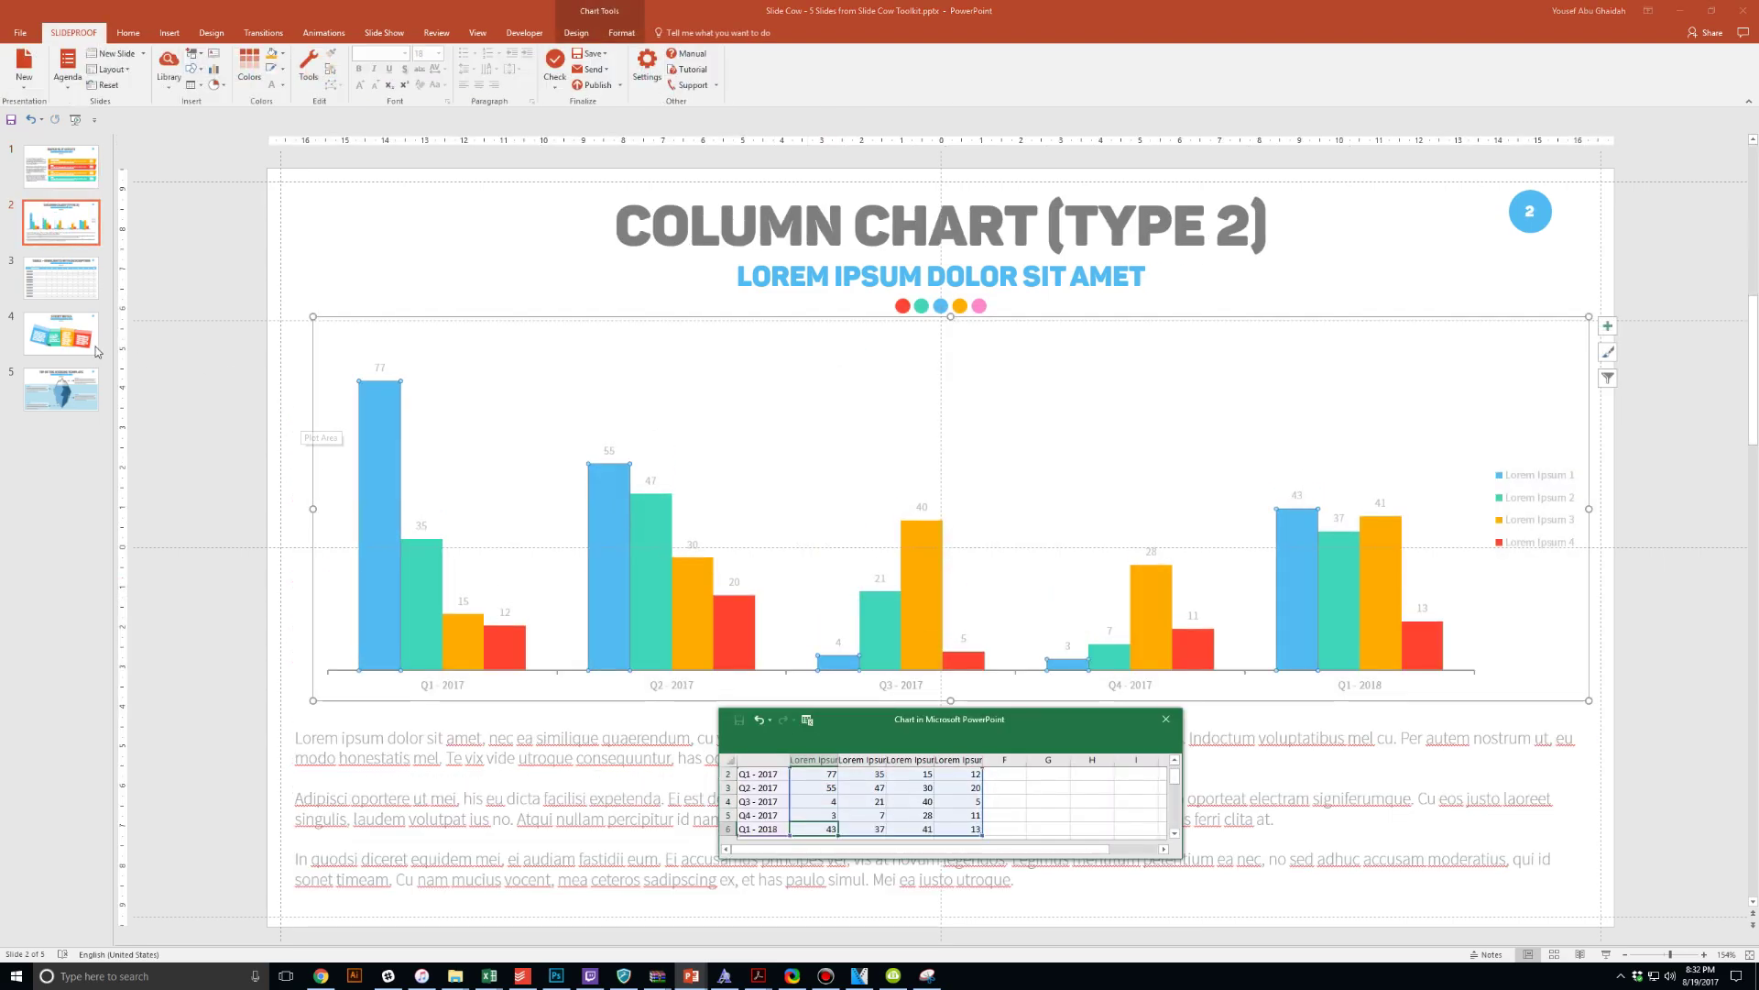
left_click(65, 280)
triple_click(377, 625)
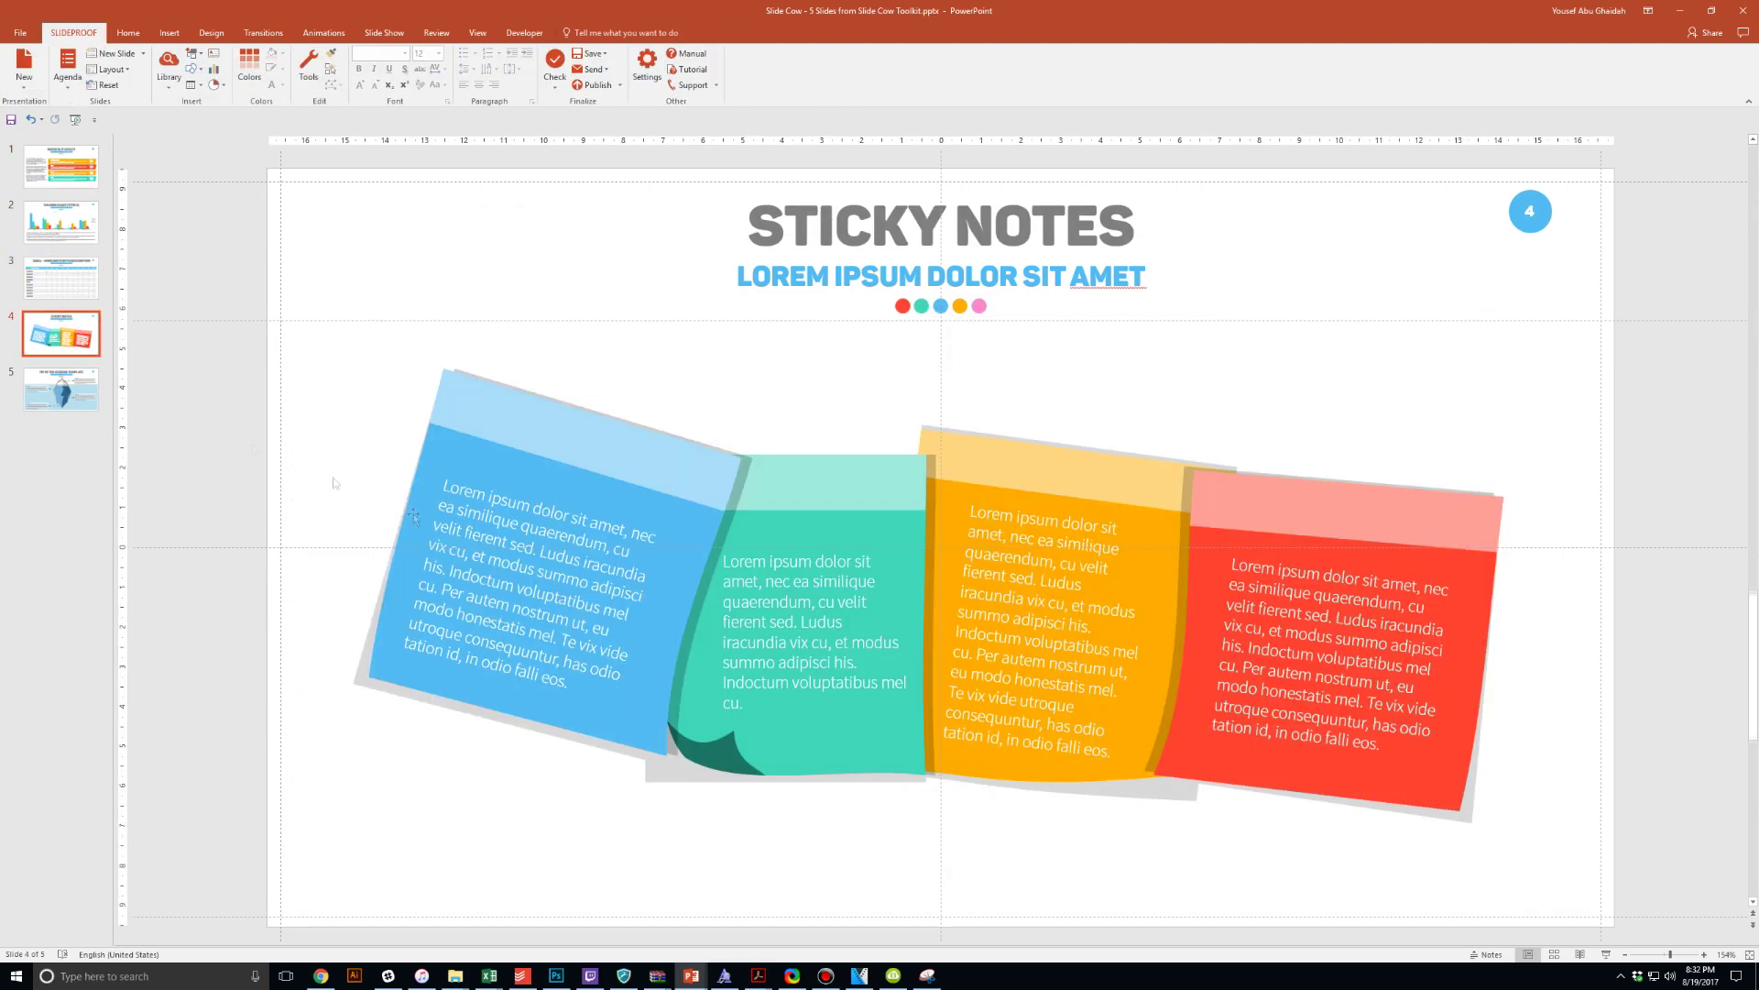
- Replace the blue sticky note's text with 'Type wherev'
left_click(532, 587)
key("ctrl+a")
type("Type wherev")
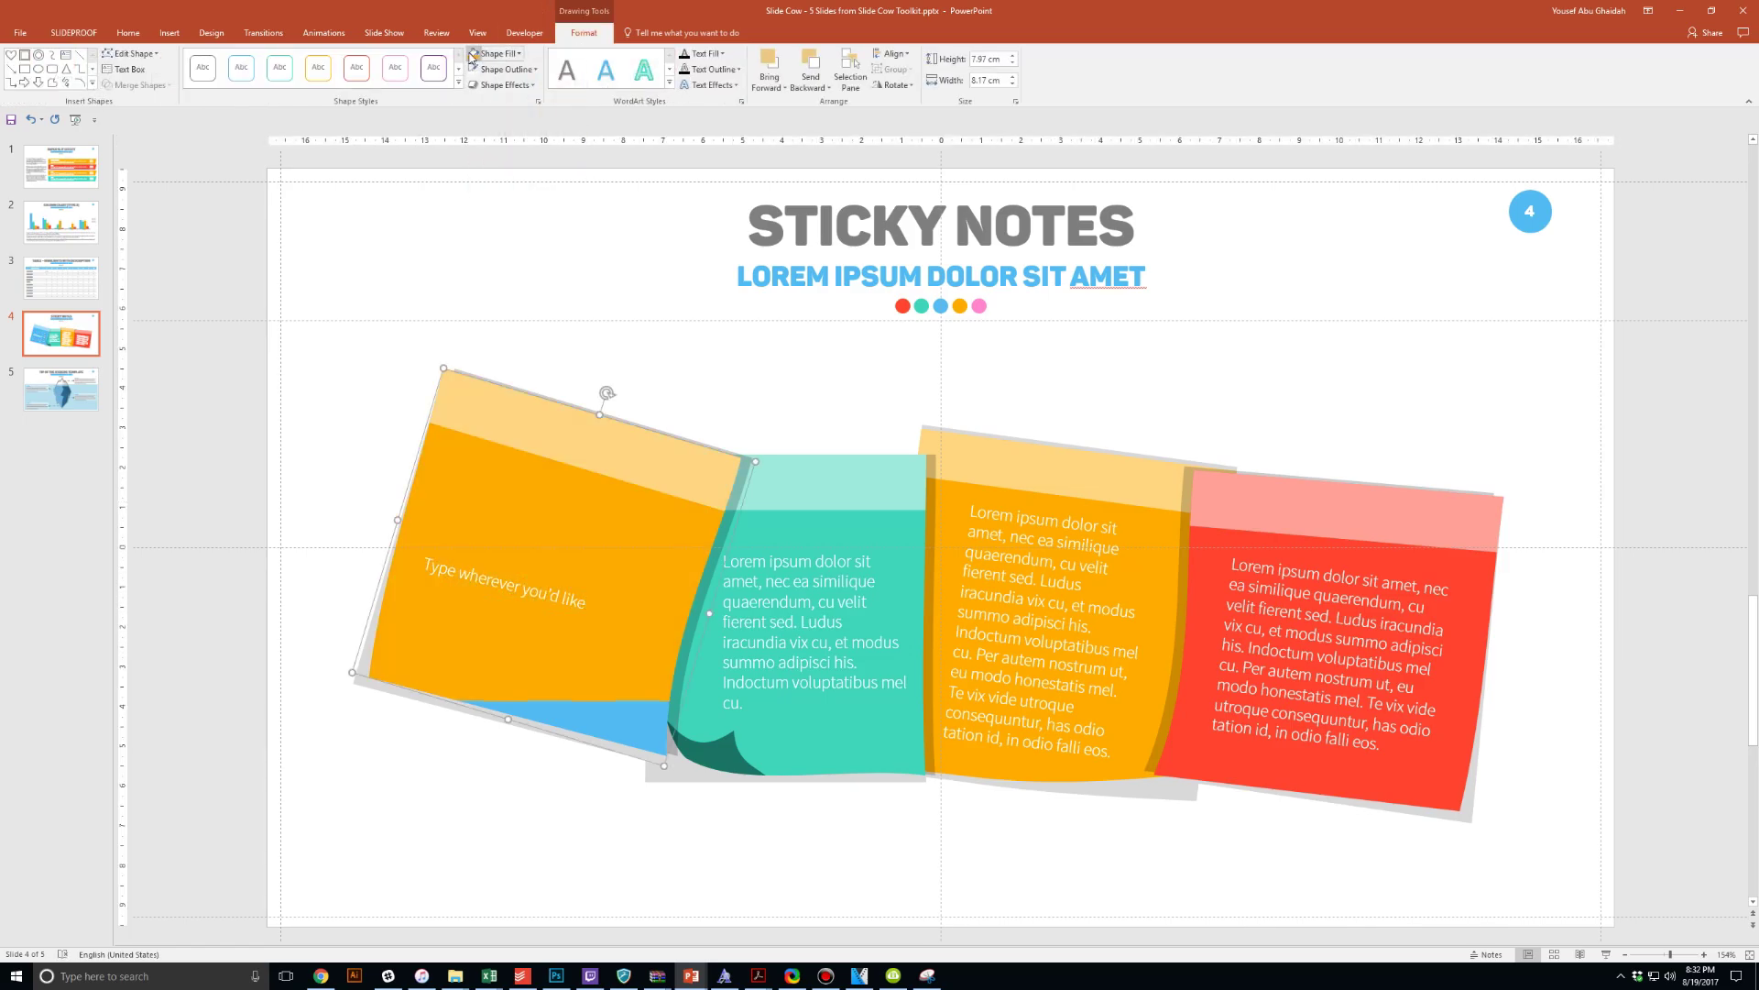
- Recolour the first sticky note orange and the teal sticky note red
left_click(806, 641)
left_click(499, 53)
left_click(483, 183)
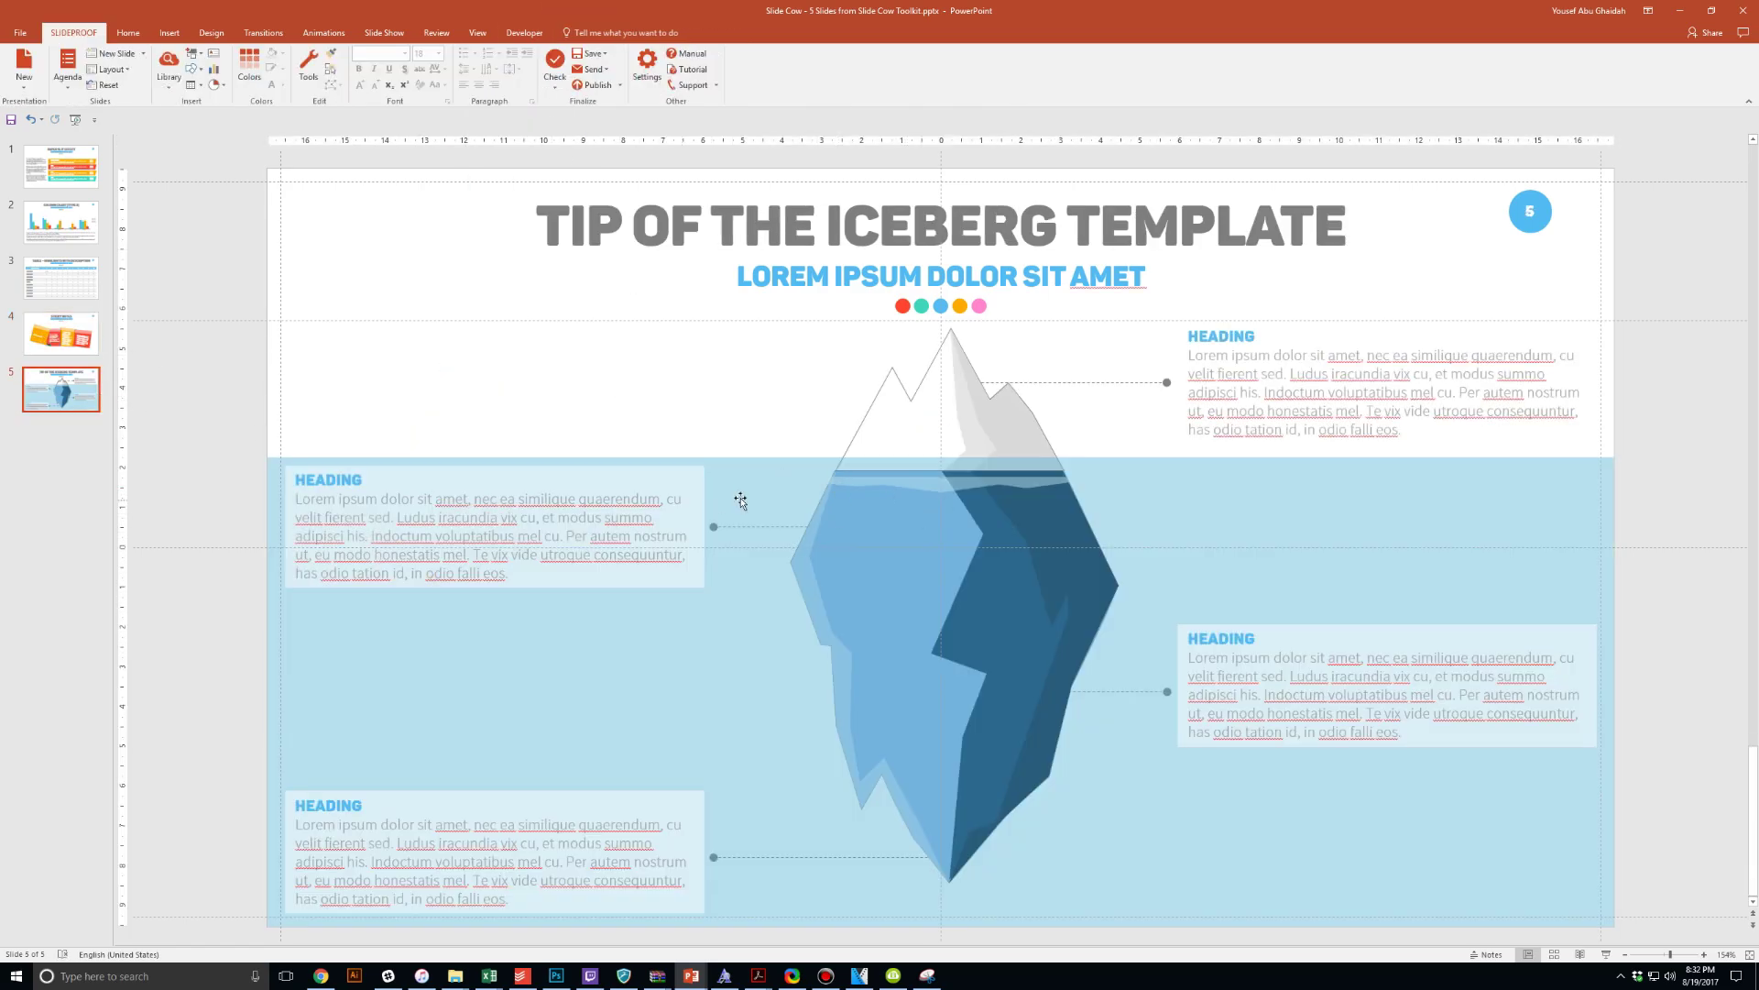
- Select the word HEADING in the left box of the iceberg template slide
left_click(500, 54)
left_click(486, 155)
double_click(341, 477)
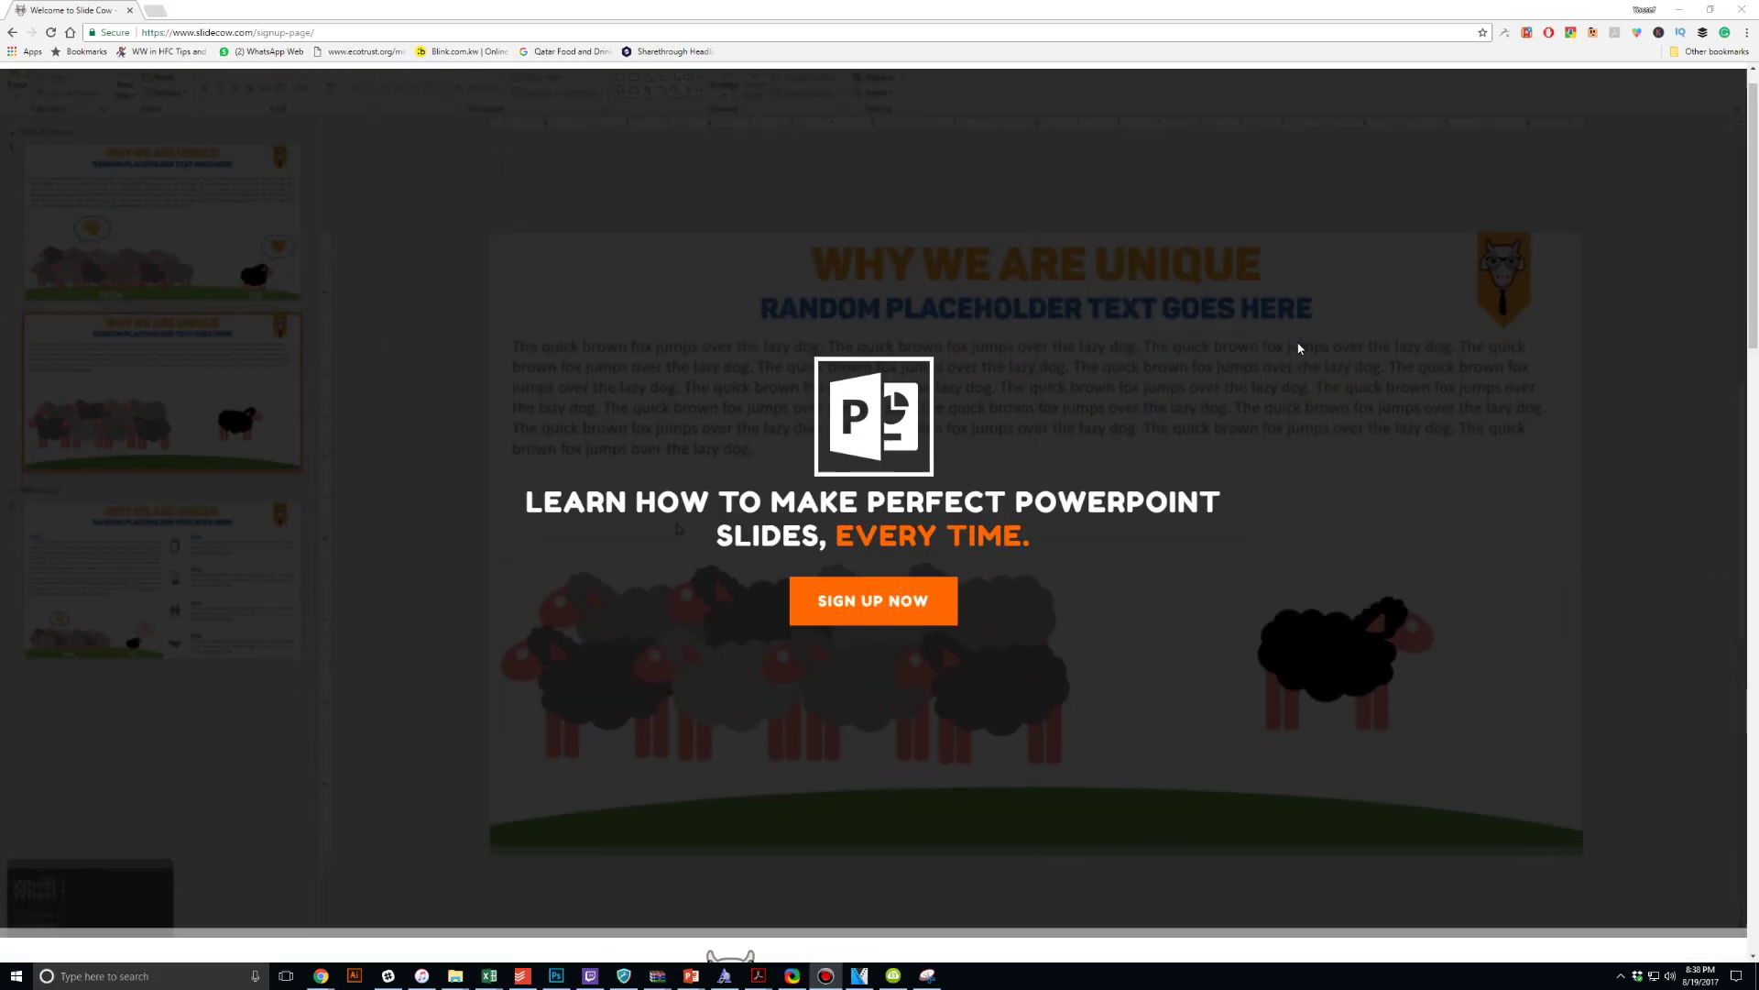
- Scroll down to the Slide Cow subscribe form and click into the First Name field
scroll(1300, 347, "down", 20)
scroll(1299, 348, "down", 3)
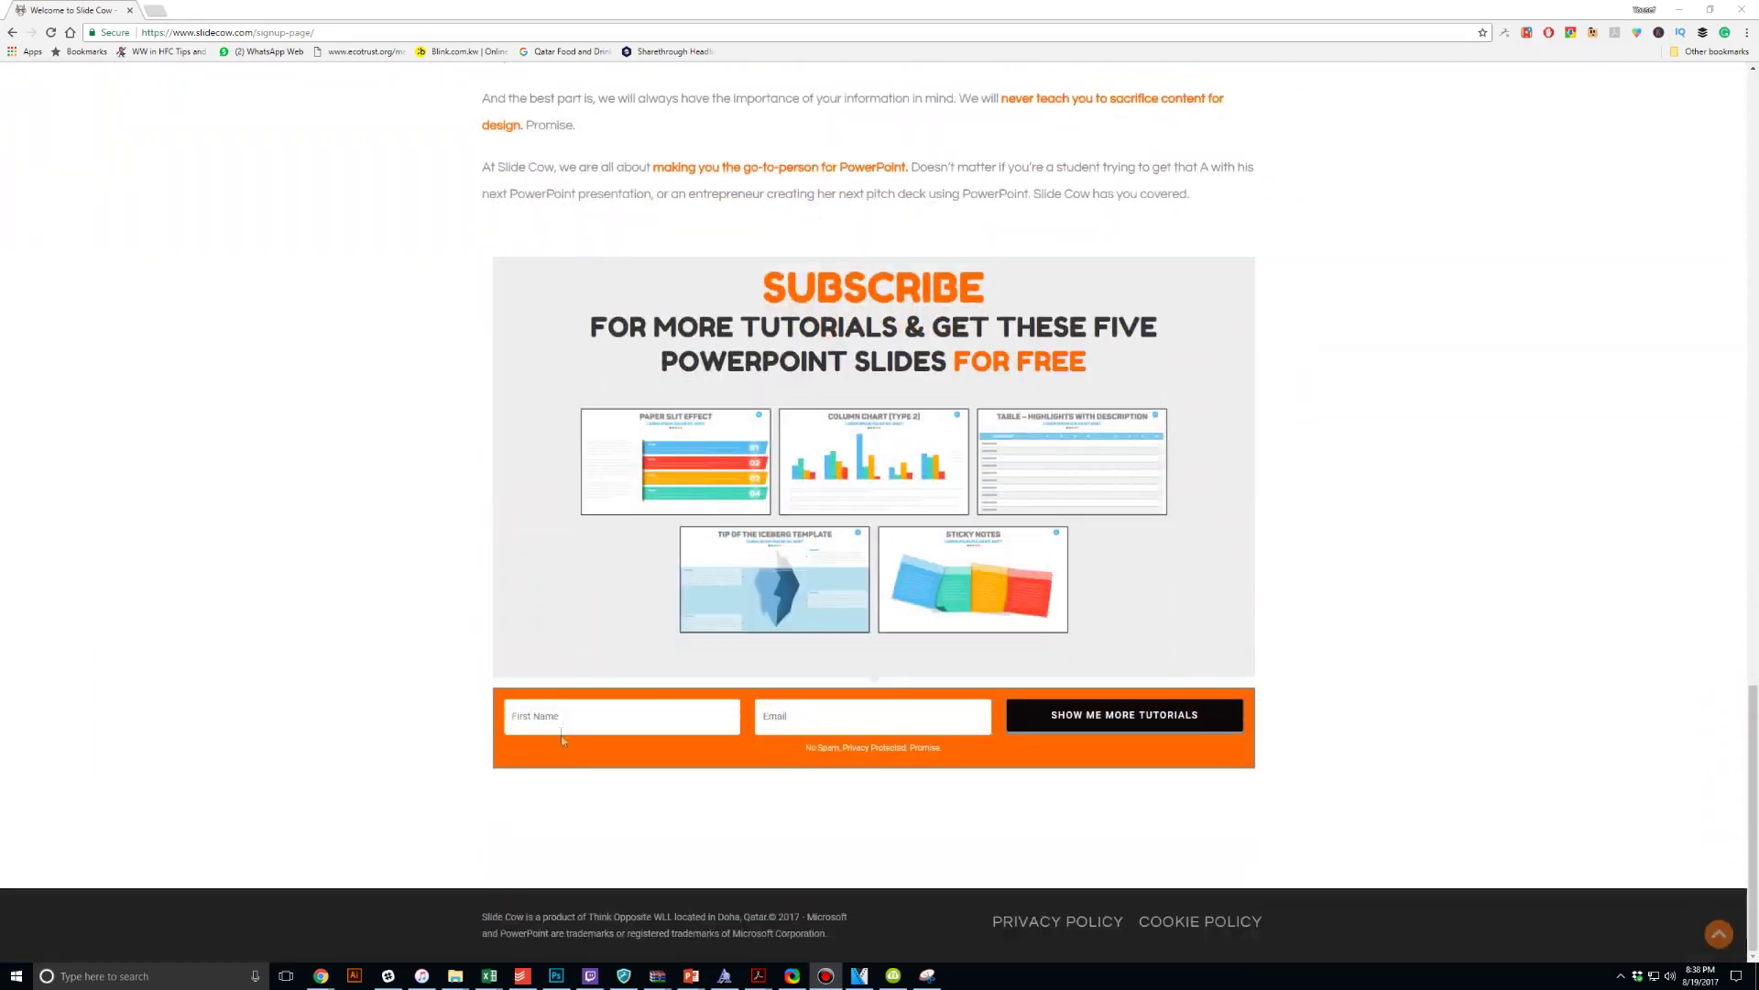
left_click(567, 714)
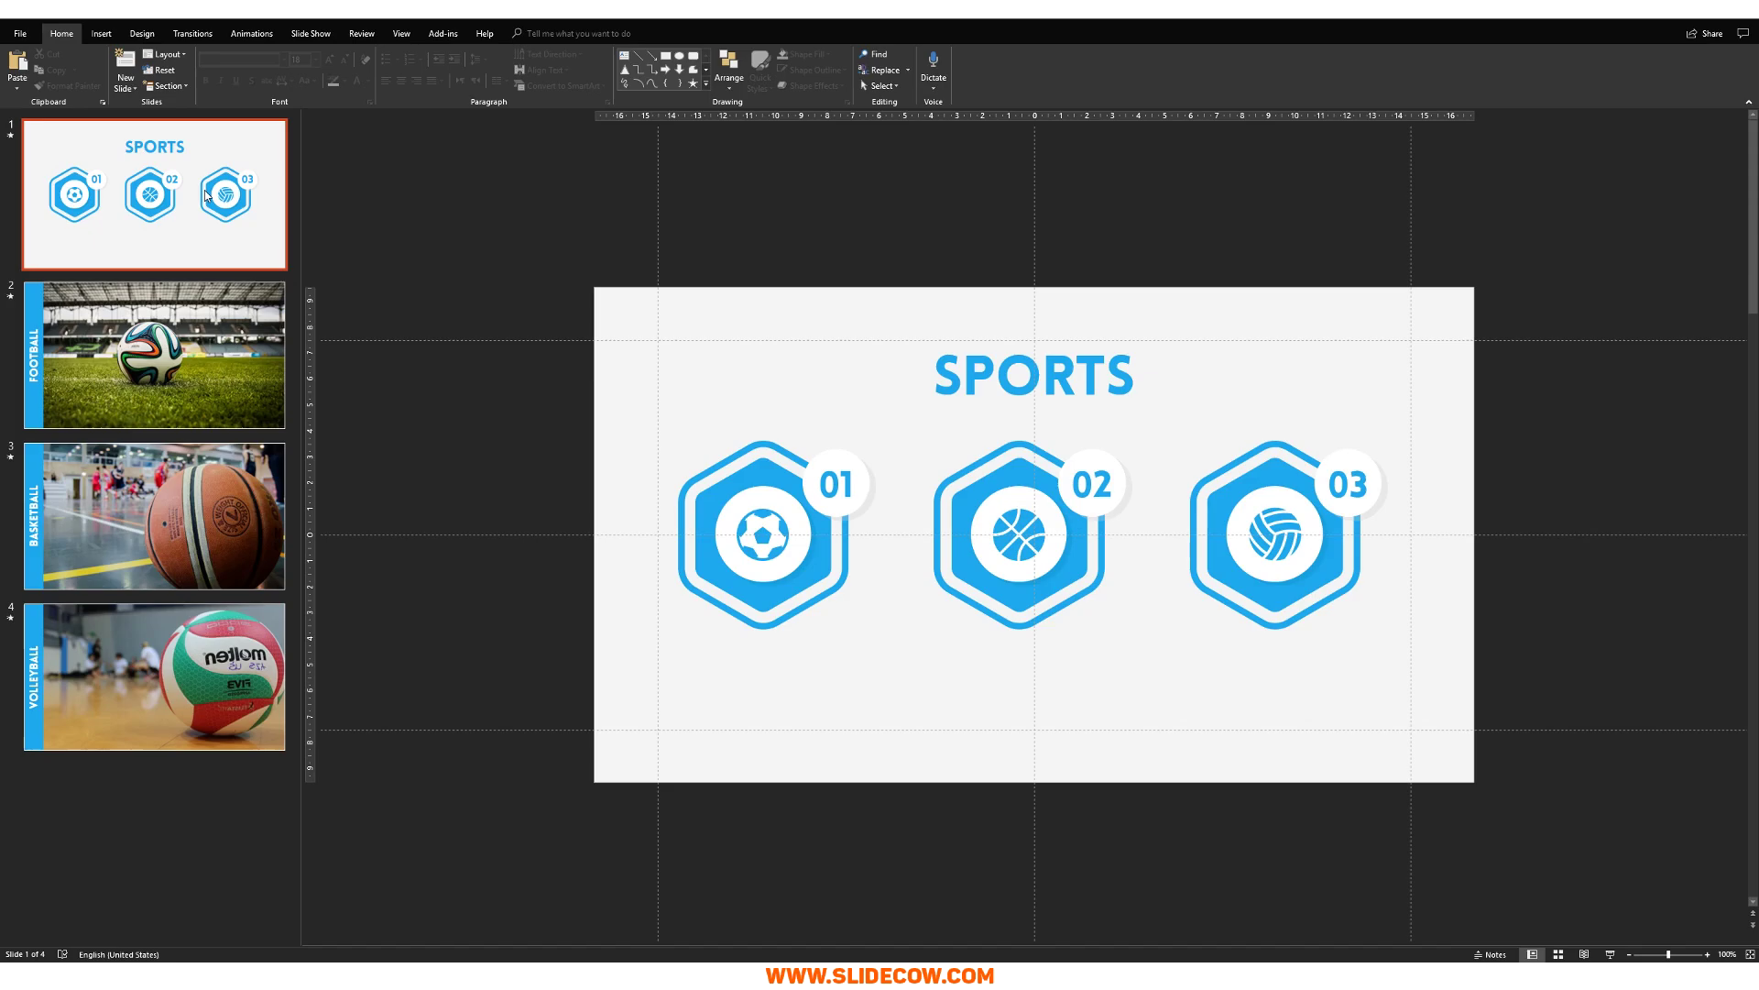
- Select the Football slide in the slide thumbnails
left_click(188, 367)
left_click(190, 563)
left_click(193, 678)
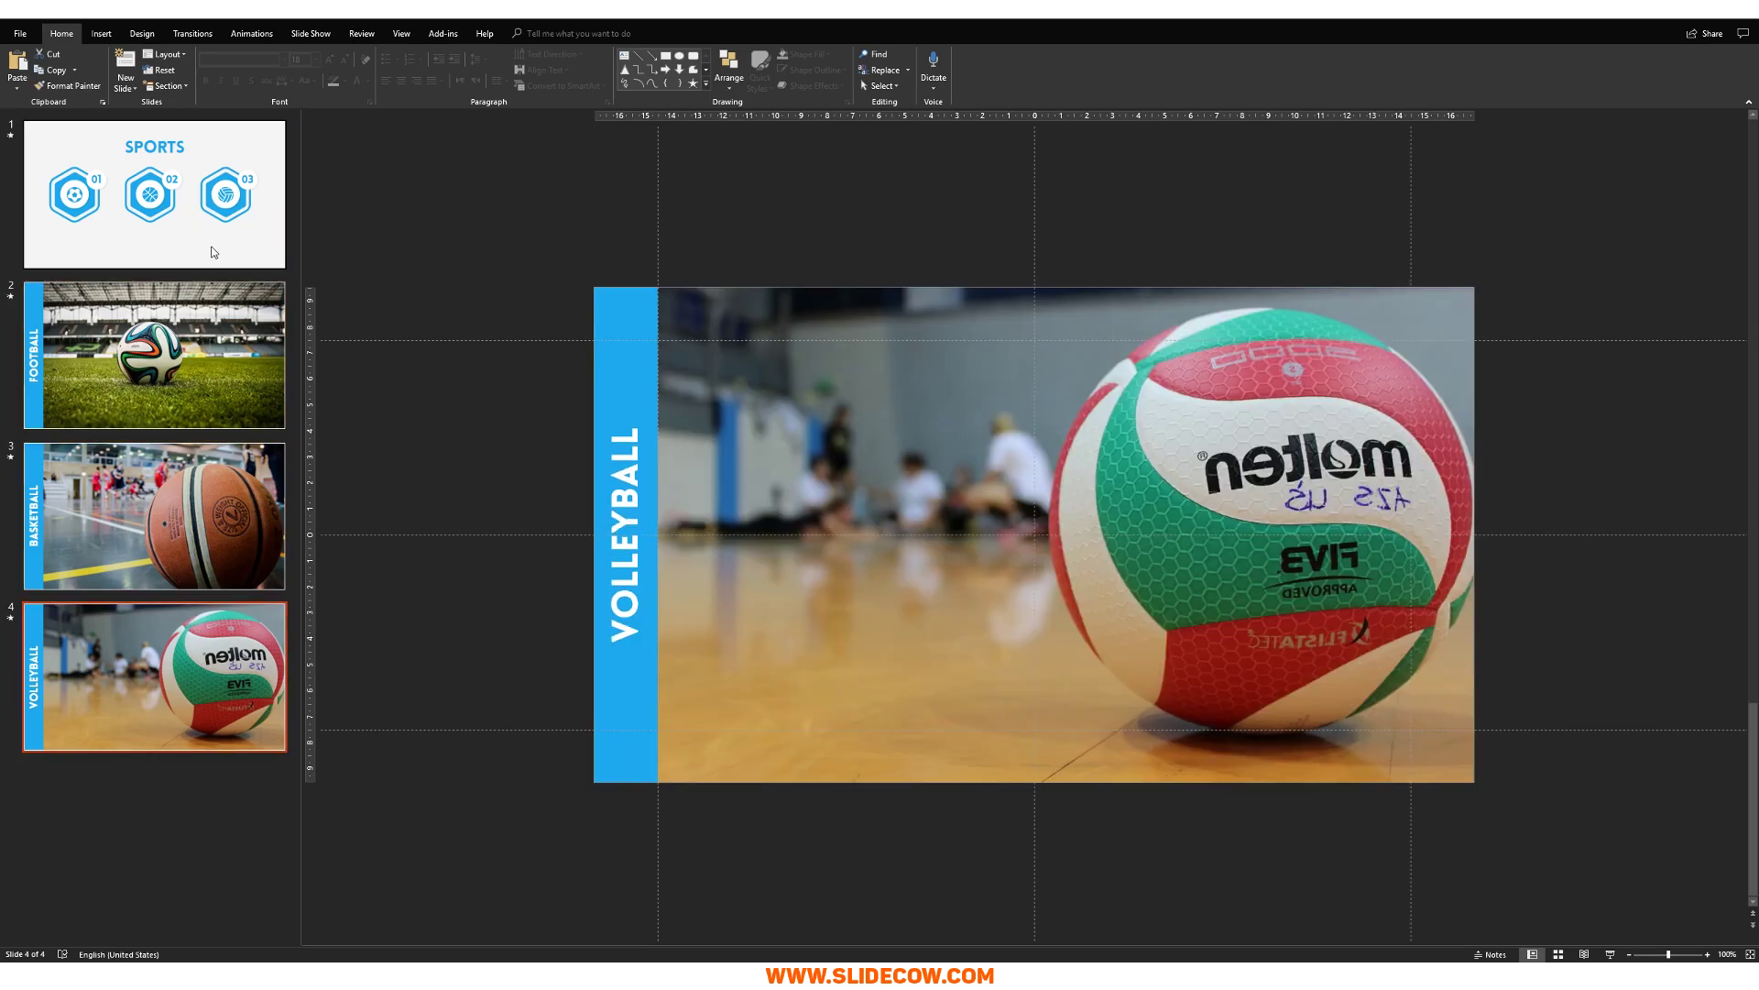
left_click(211, 246)
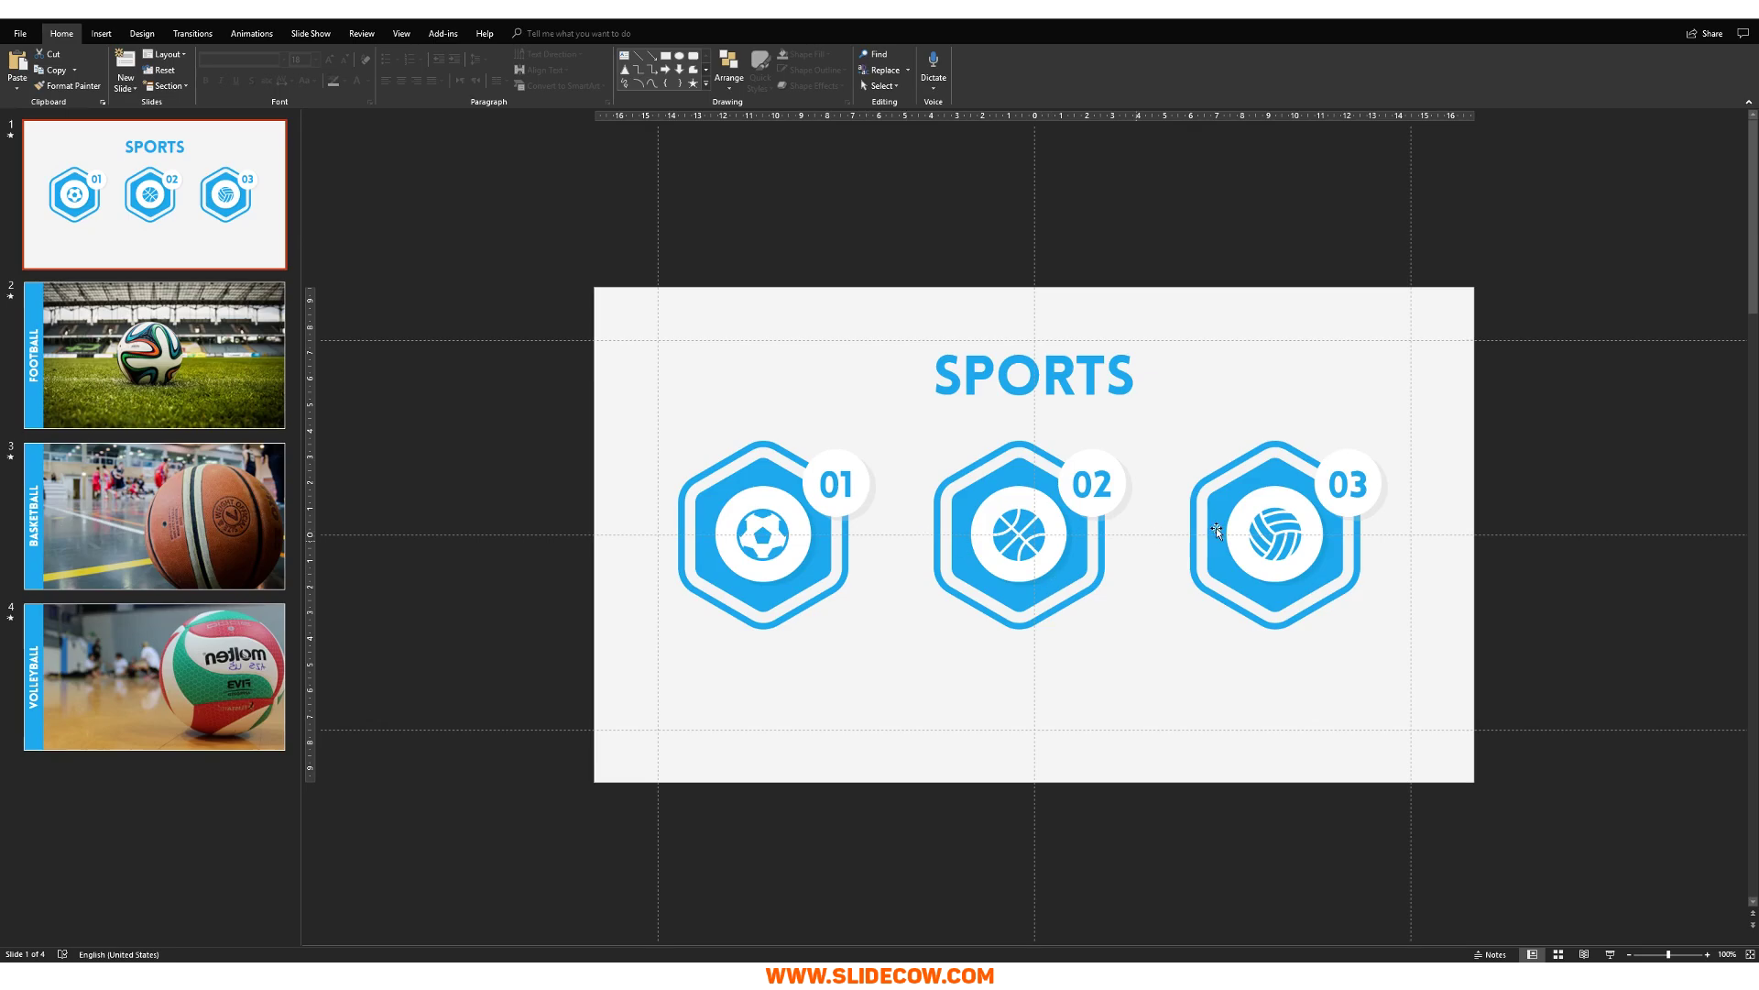
left_click(149, 352)
left_click(151, 513)
left_click(162, 244)
left_click(148, 353)
left_click(156, 197)
left_click(182, 518)
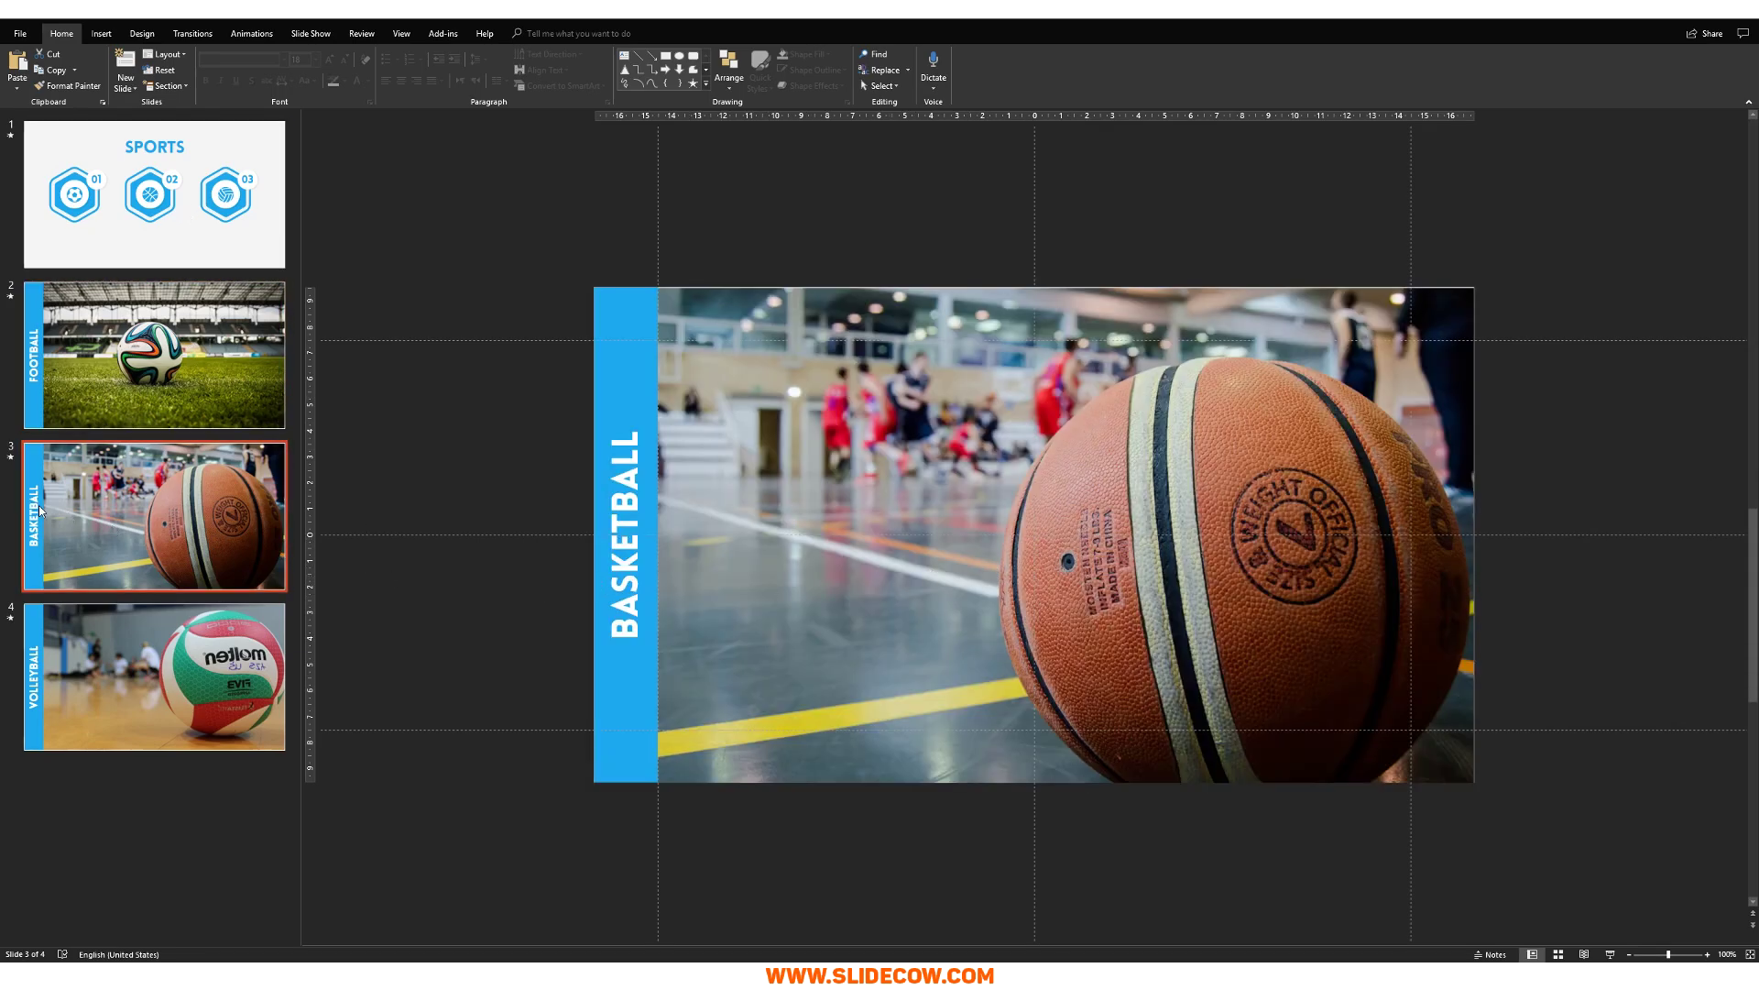
key("End")
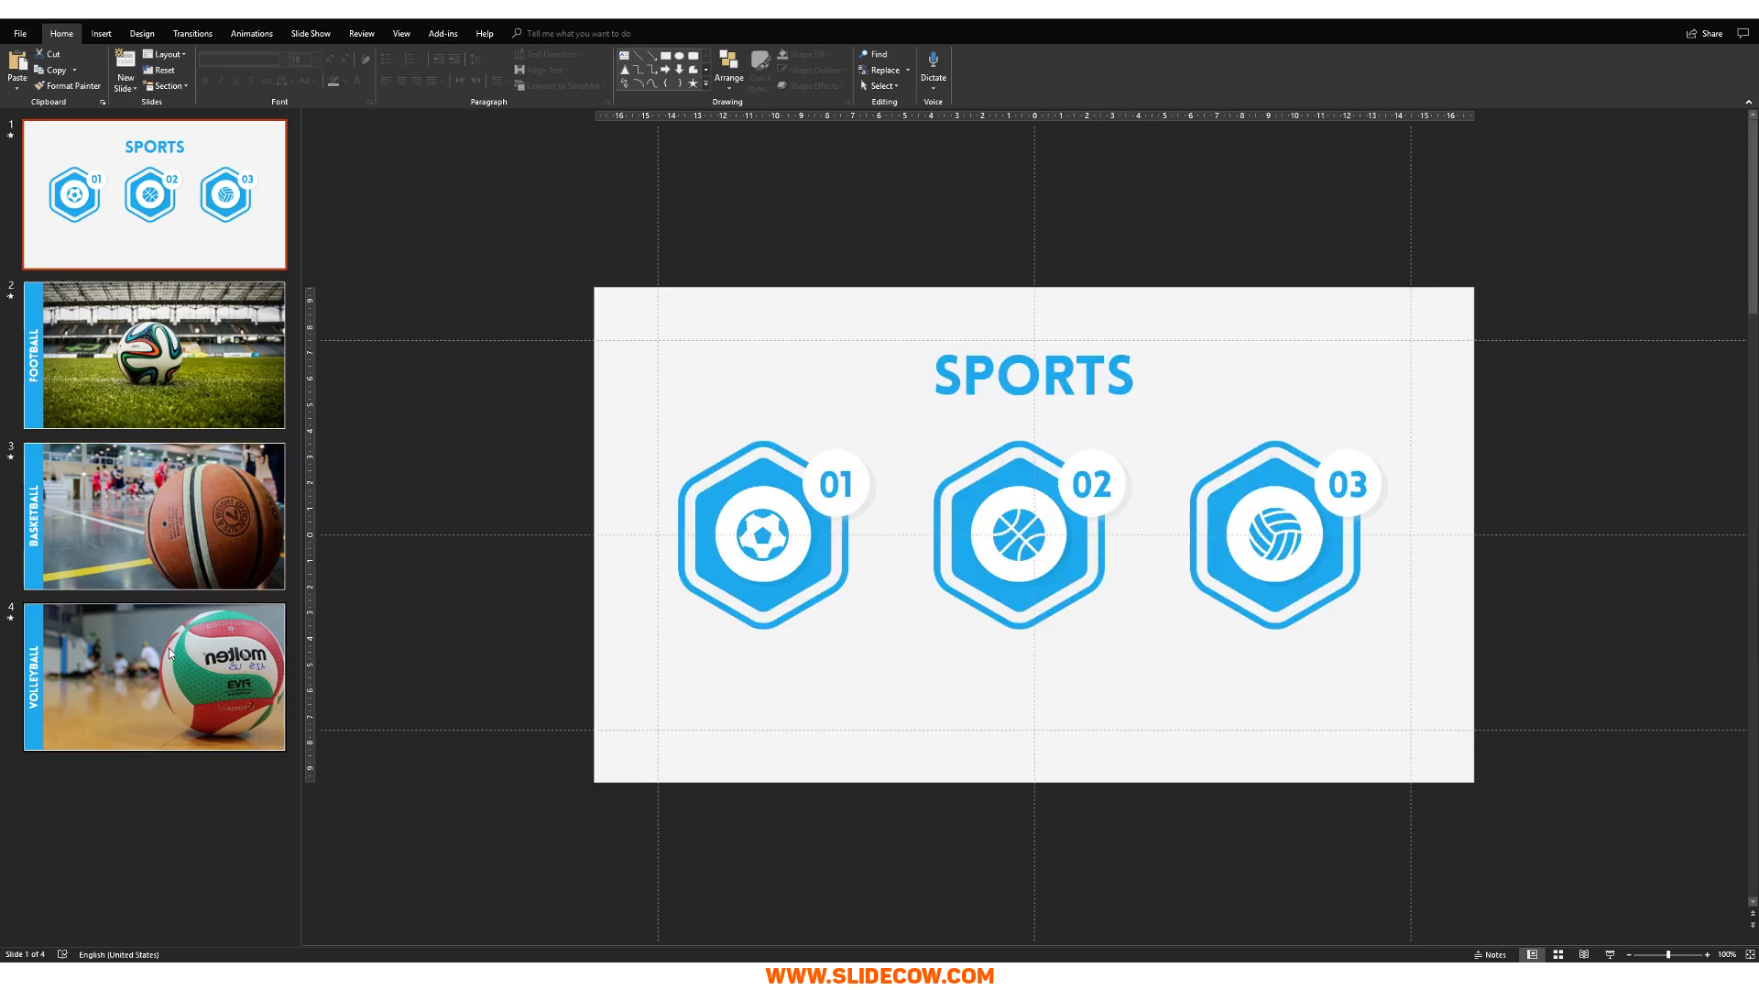
left_click(202, 229)
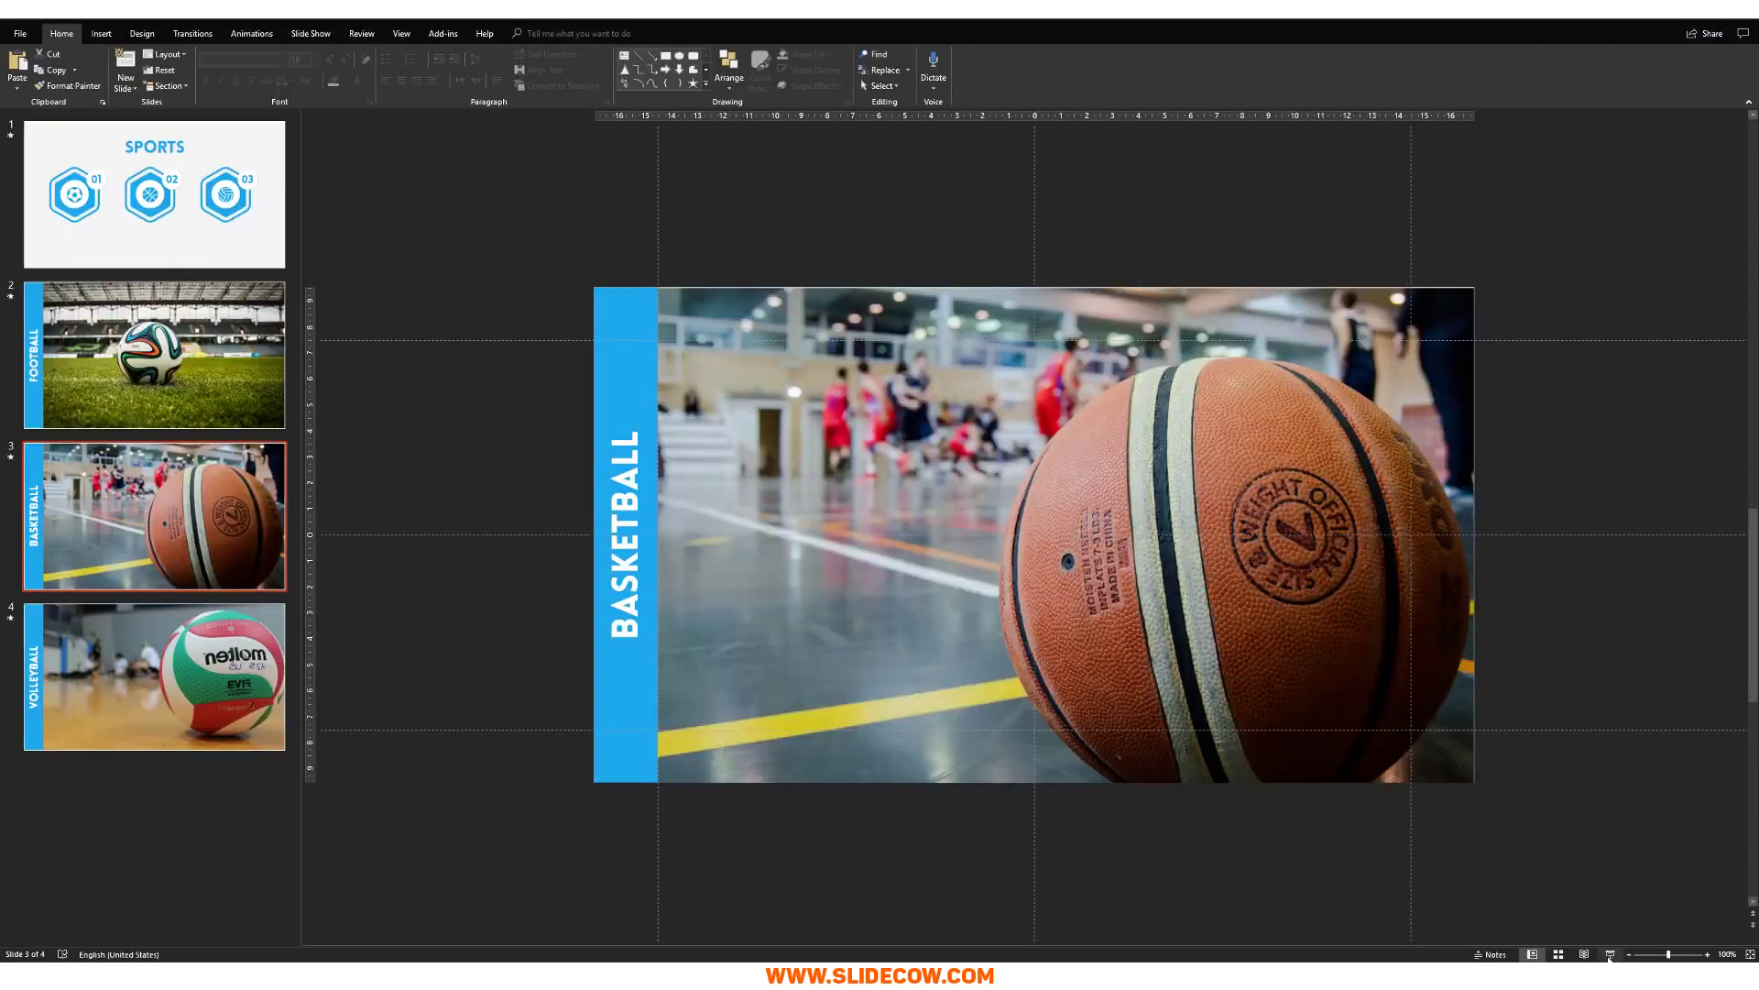
left_click(245, 182)
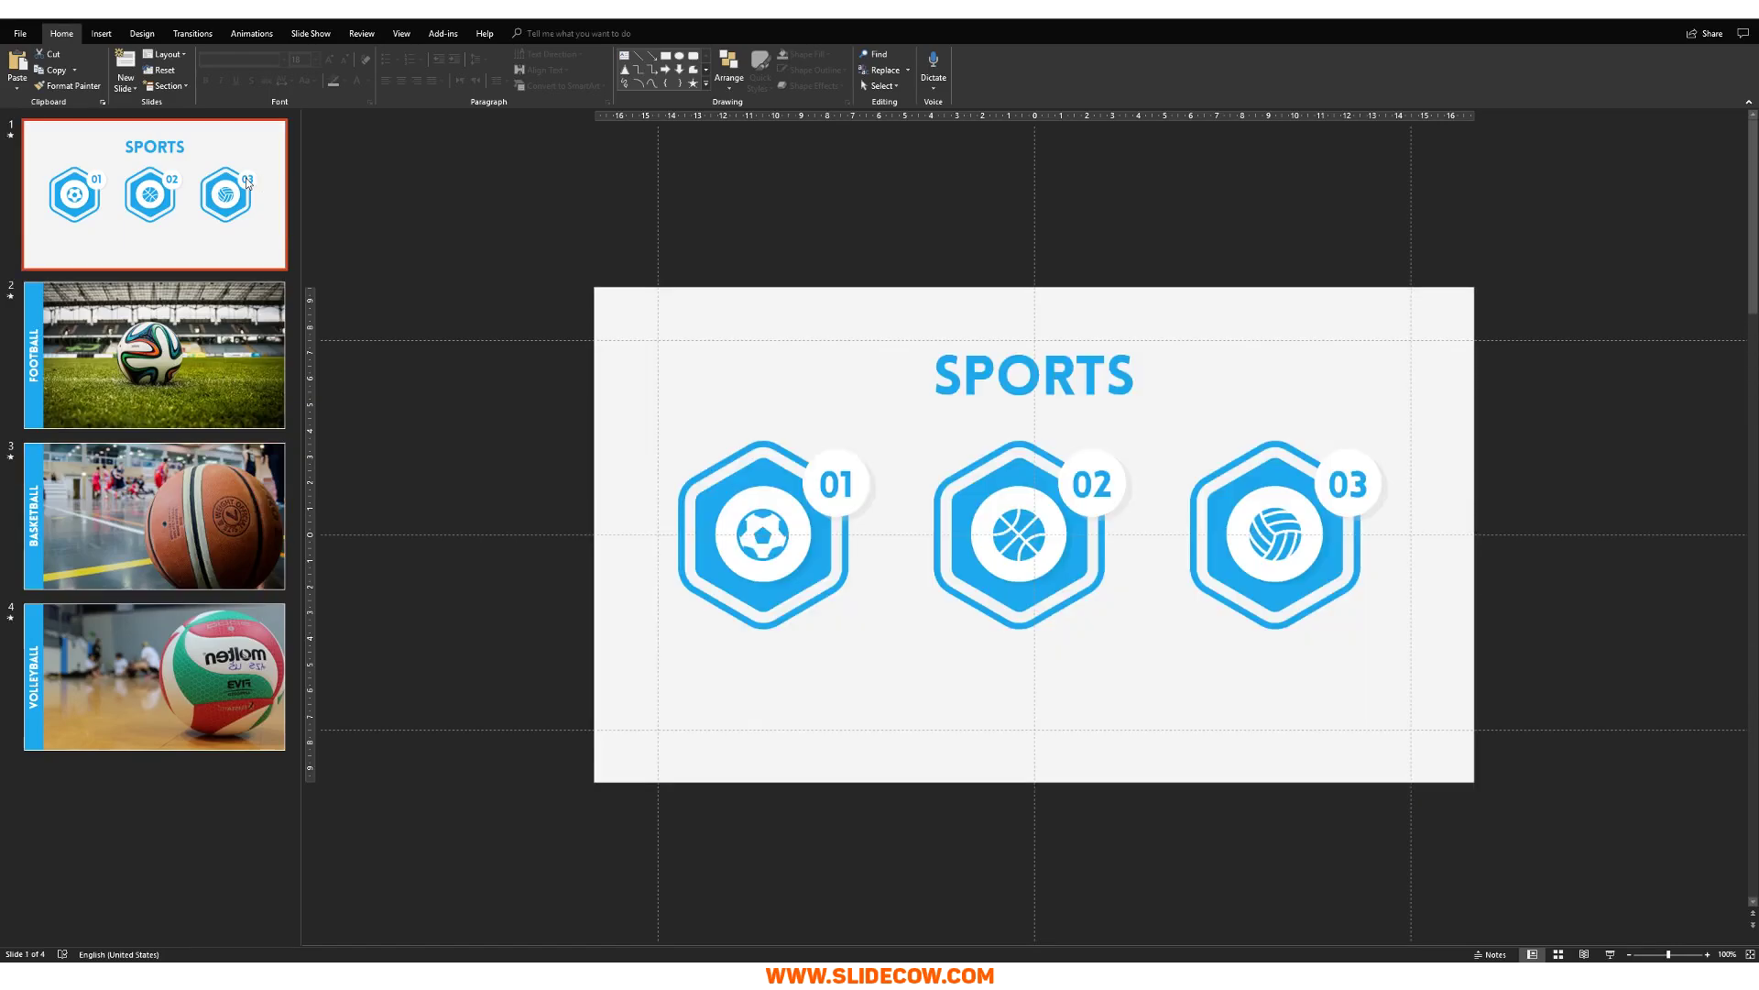
key("alt+n")
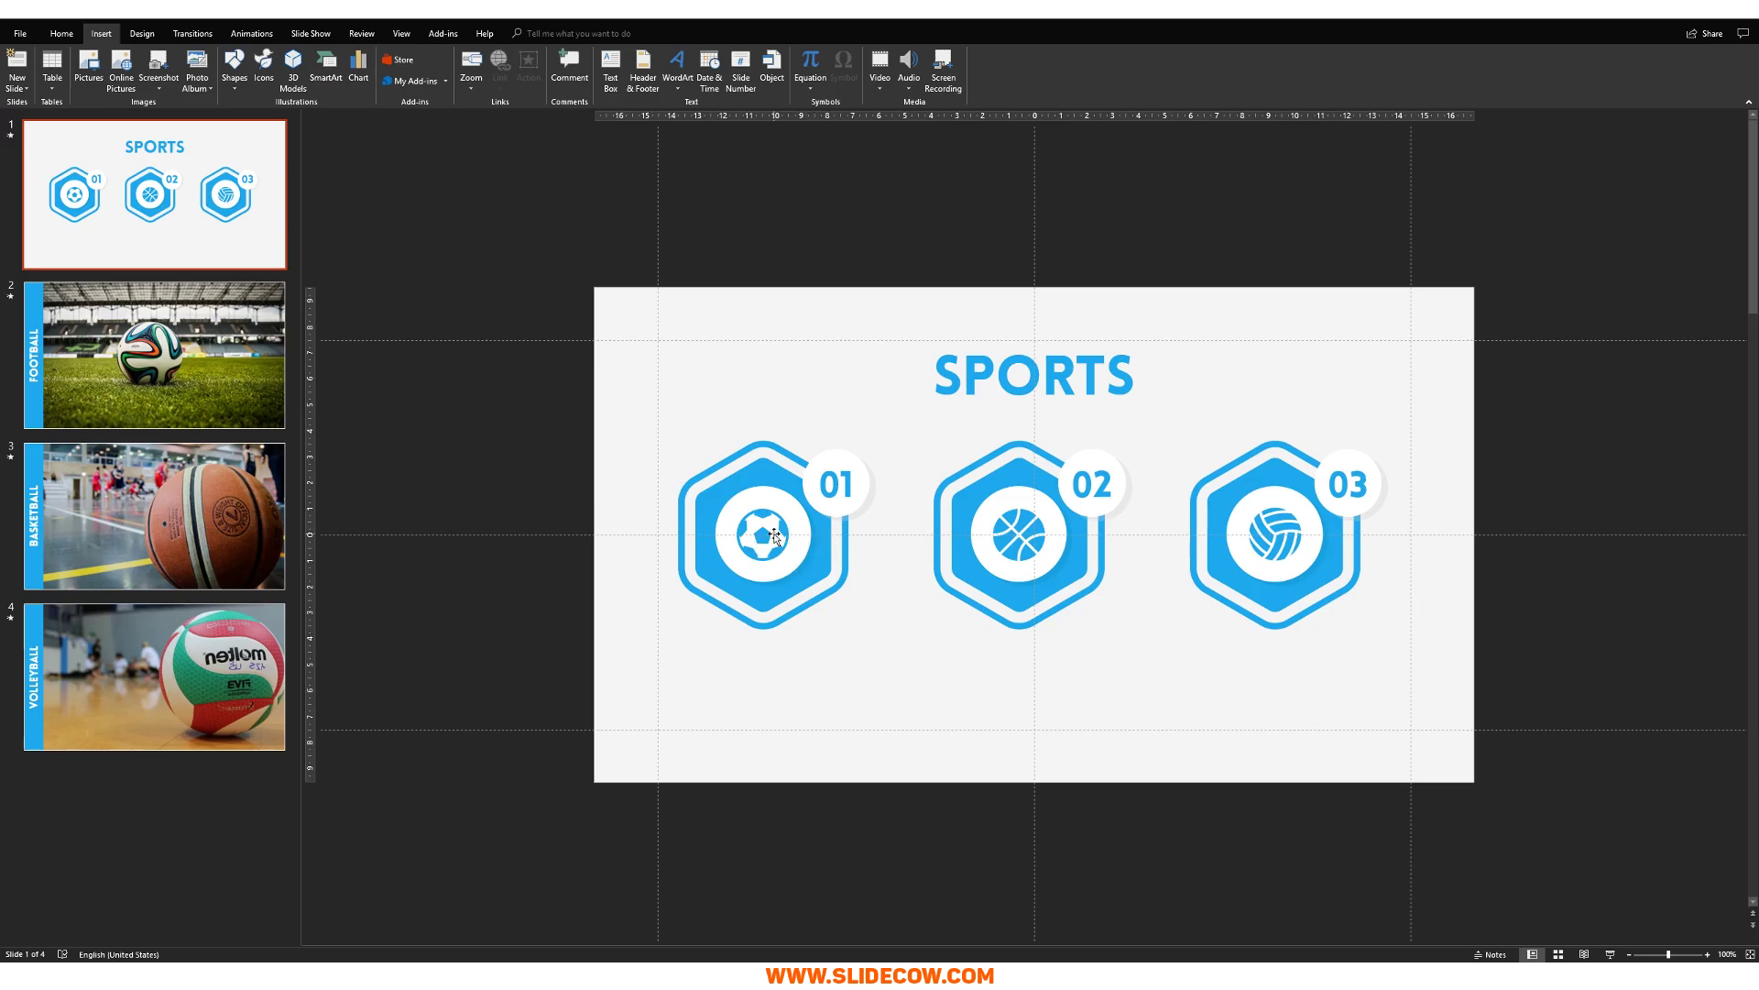
left_click(270, 392)
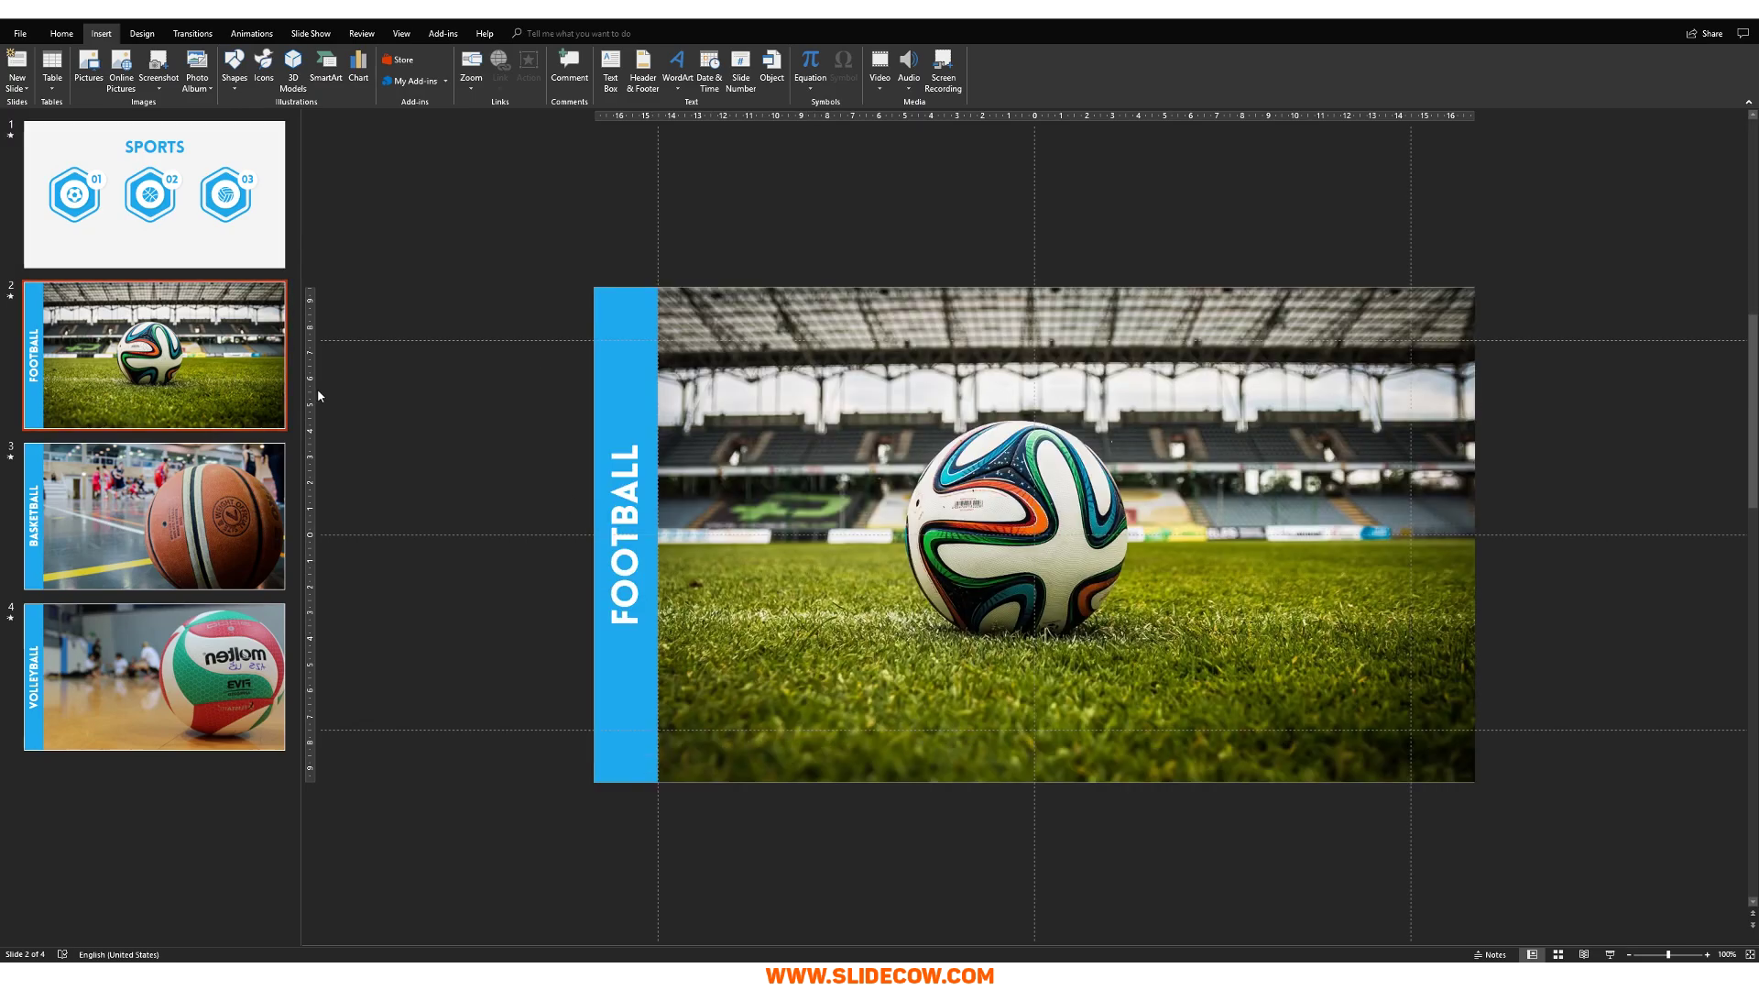
left_click(221, 189)
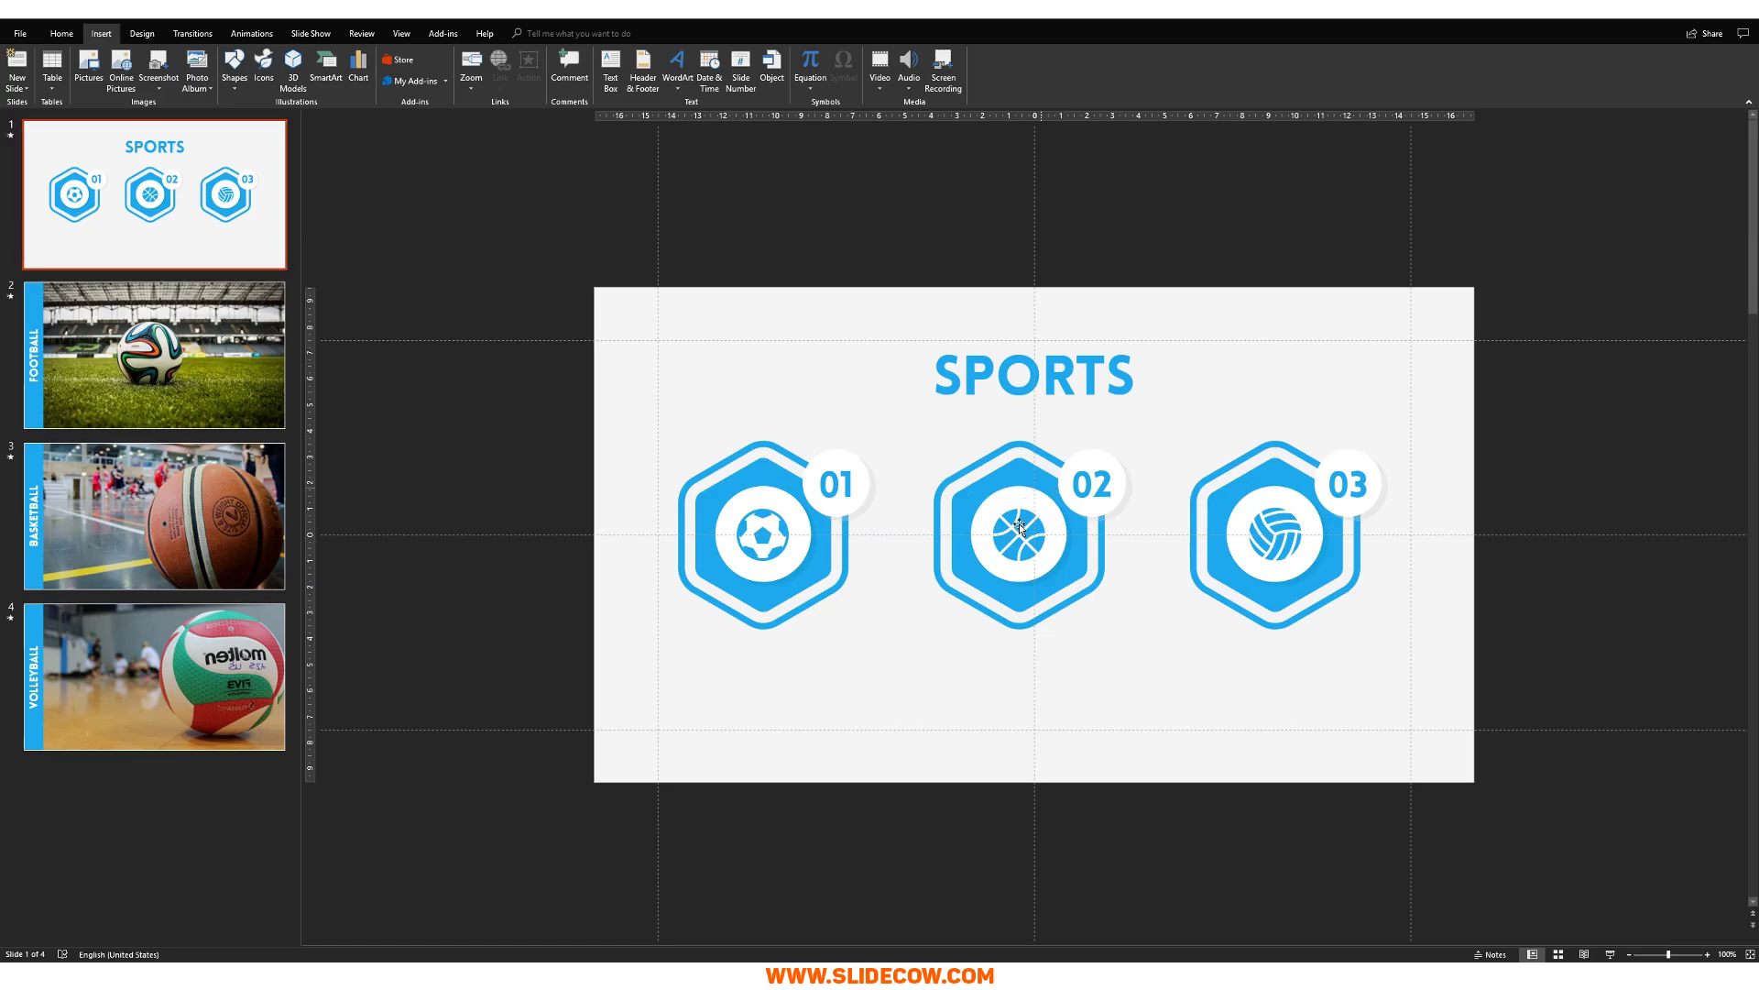
left_click(174, 536)
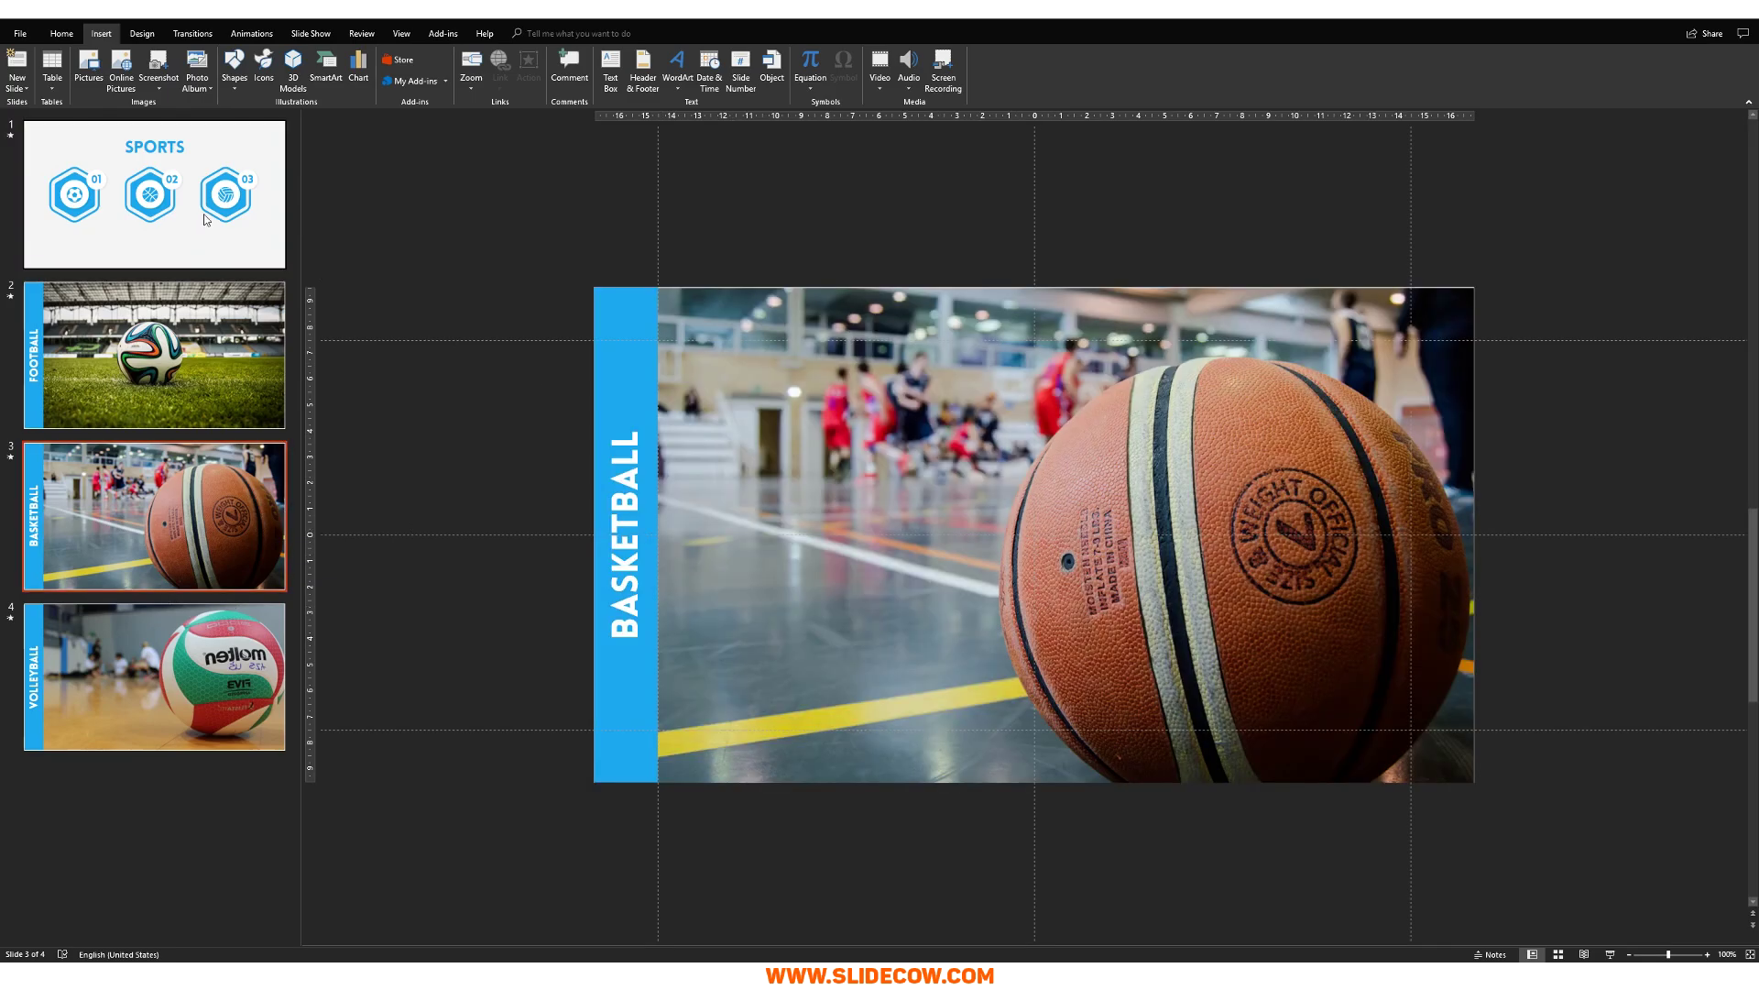
left_click(156, 192)
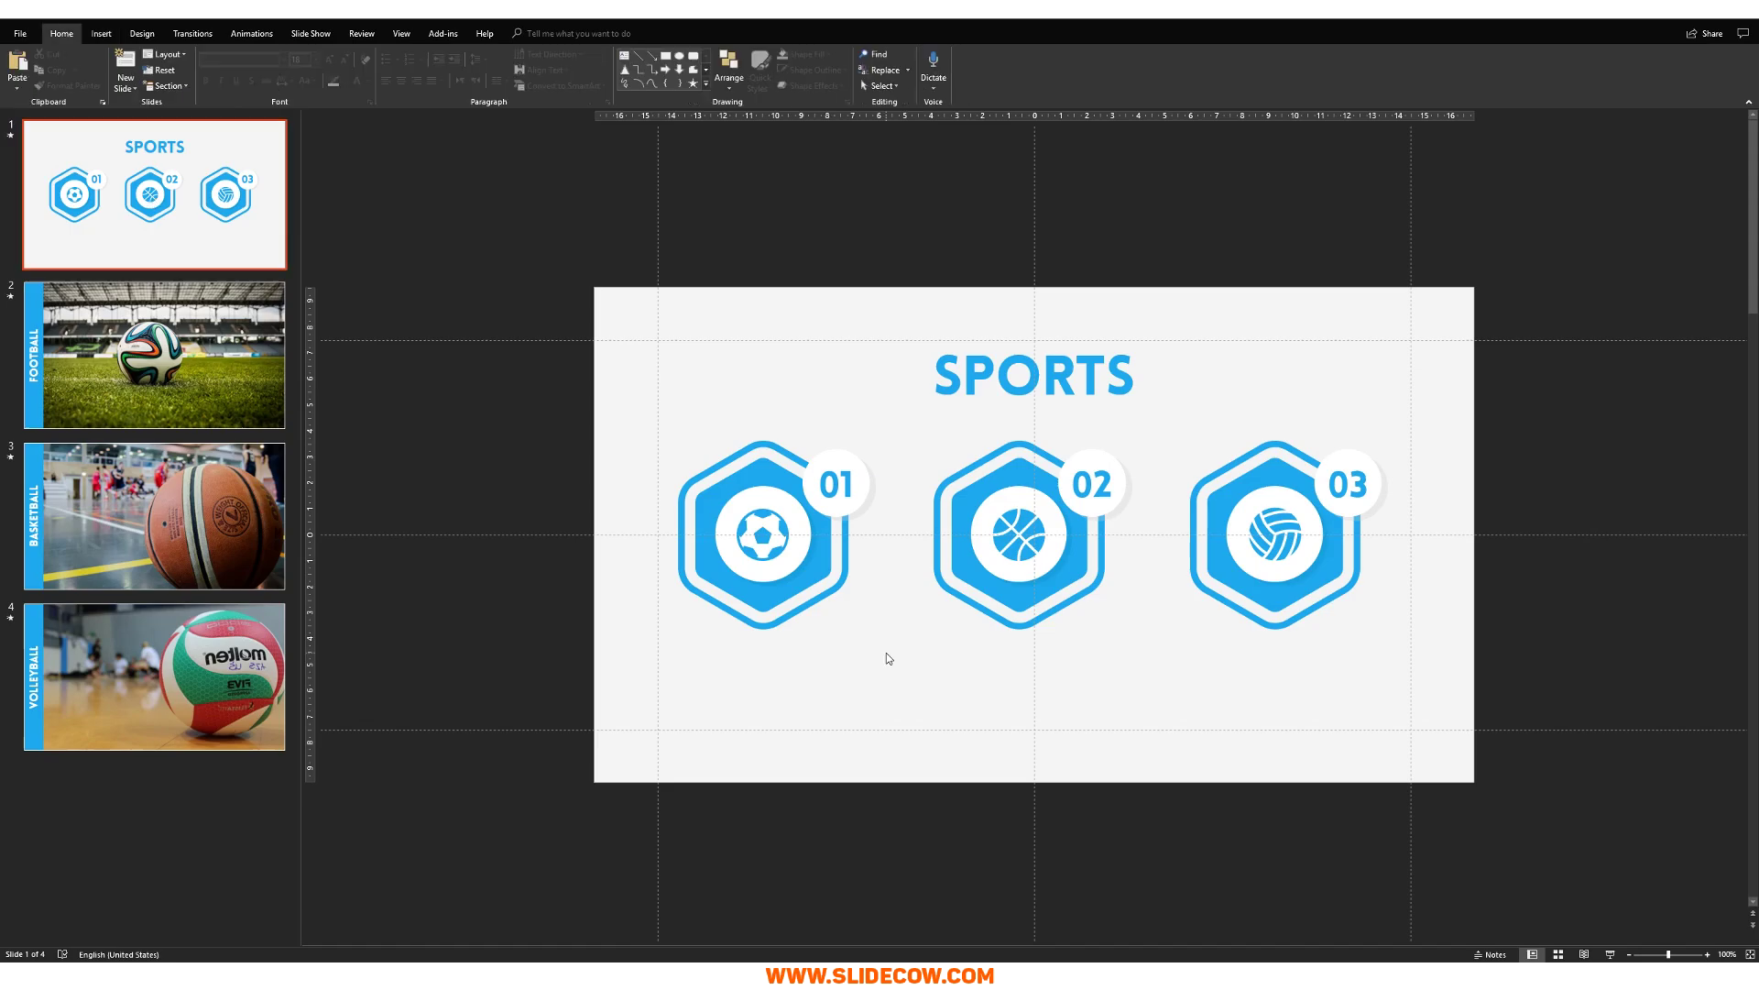
- Draw a blue rectangle square over the first hexagon's sport icon
left_click(101, 33)
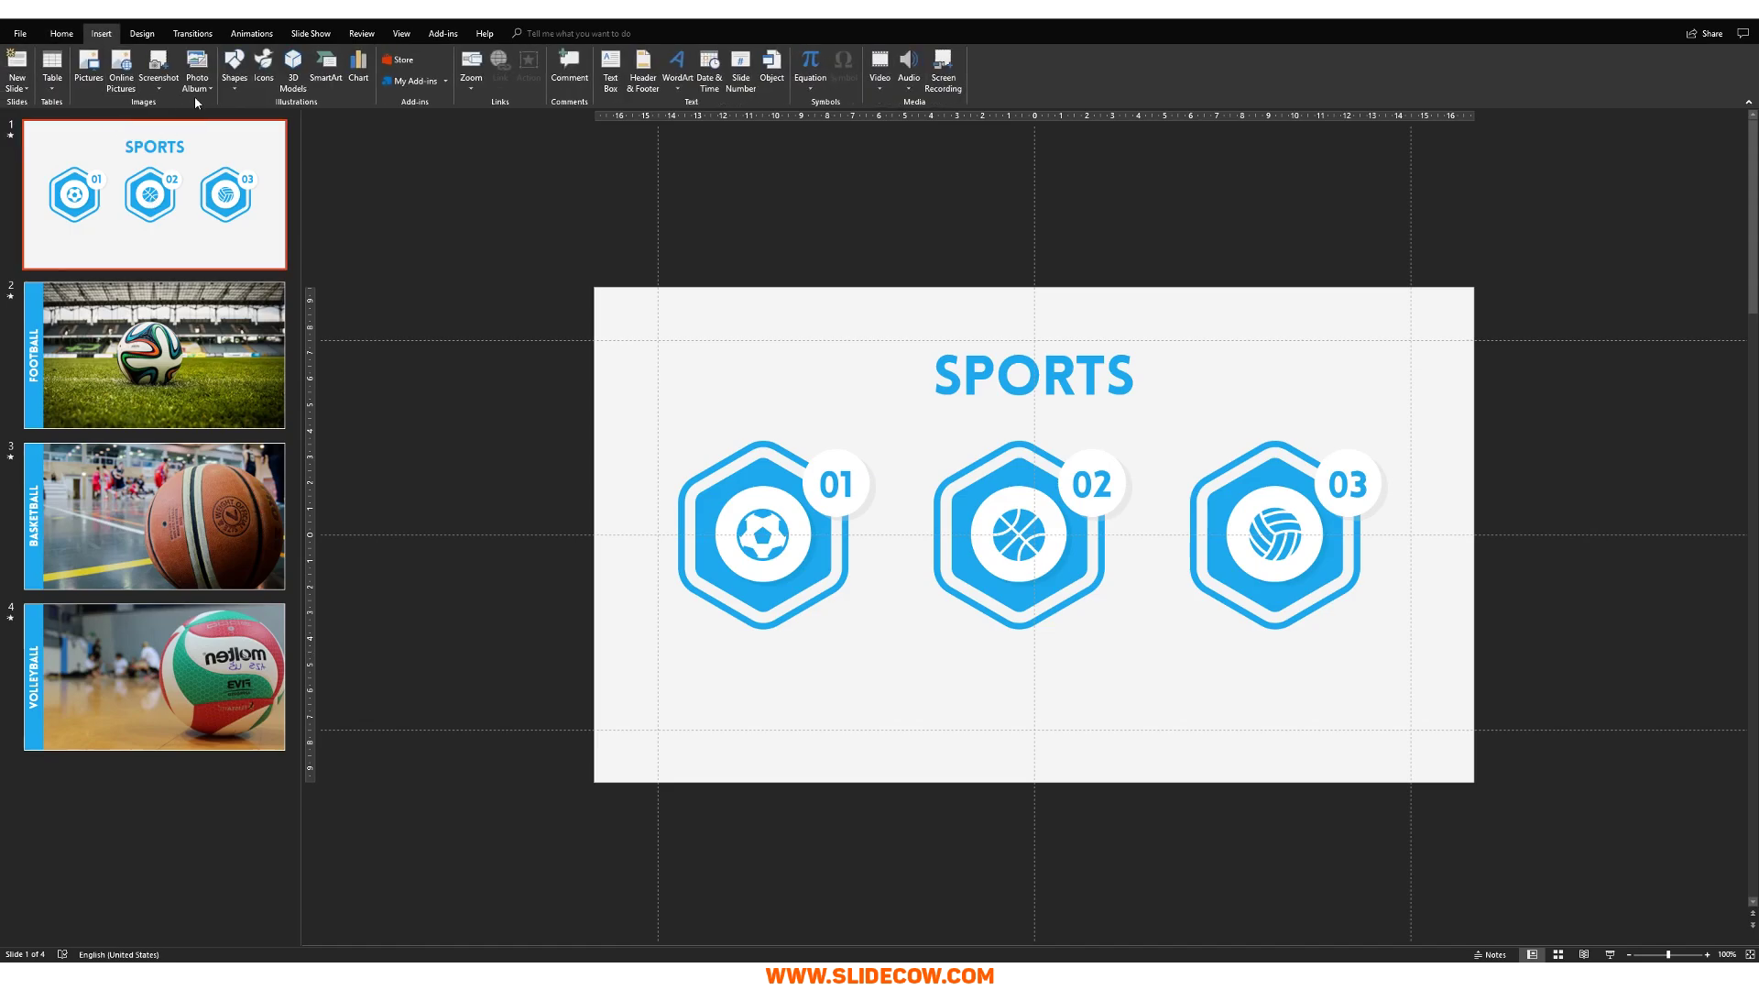
left_click(234, 79)
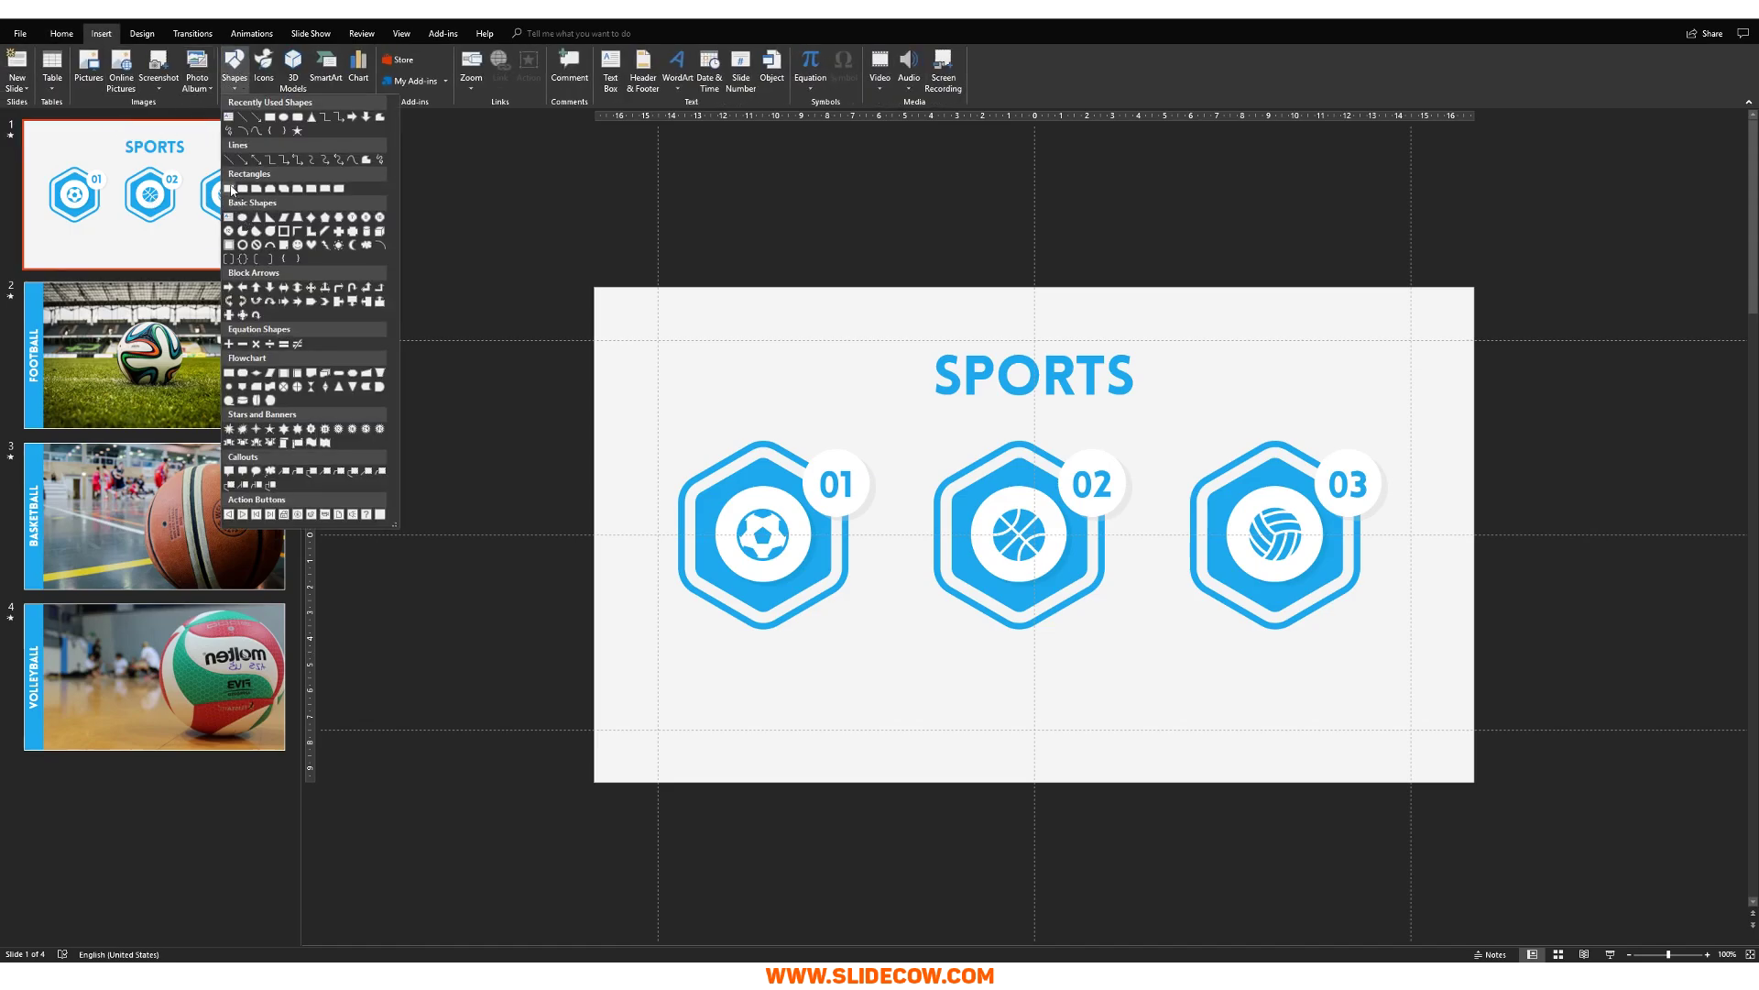
left_click(233, 192)
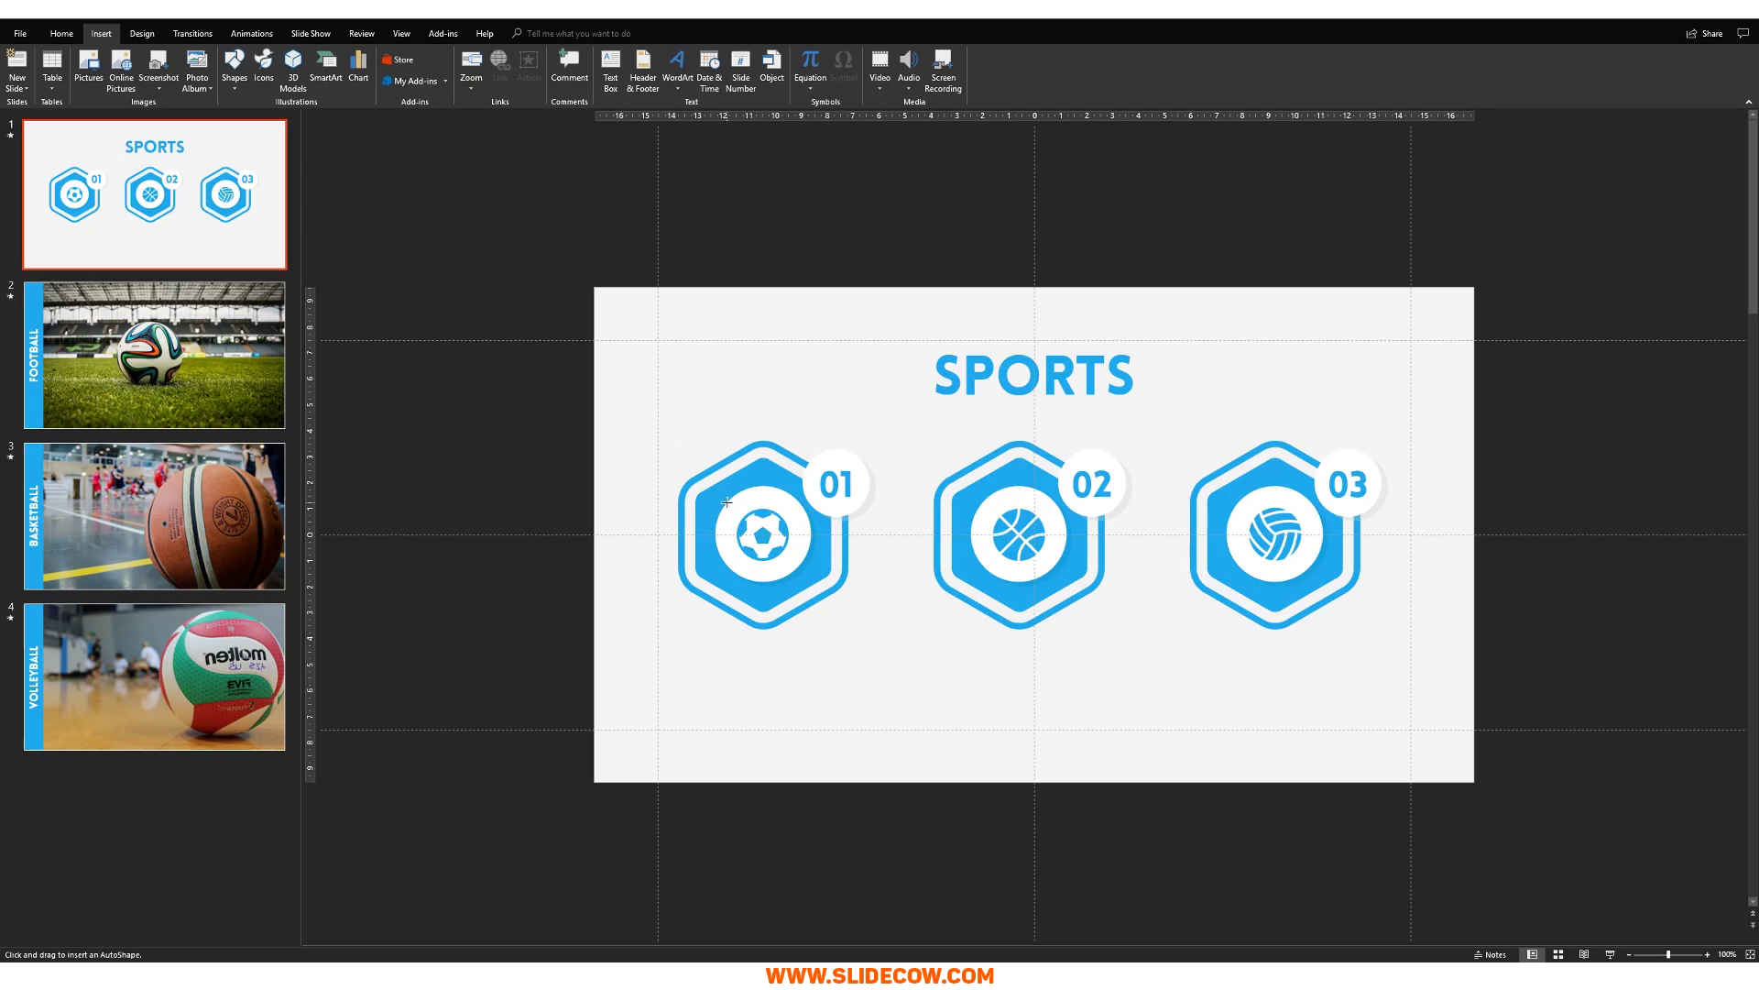
left_click_drag(726, 502, 794, 567)
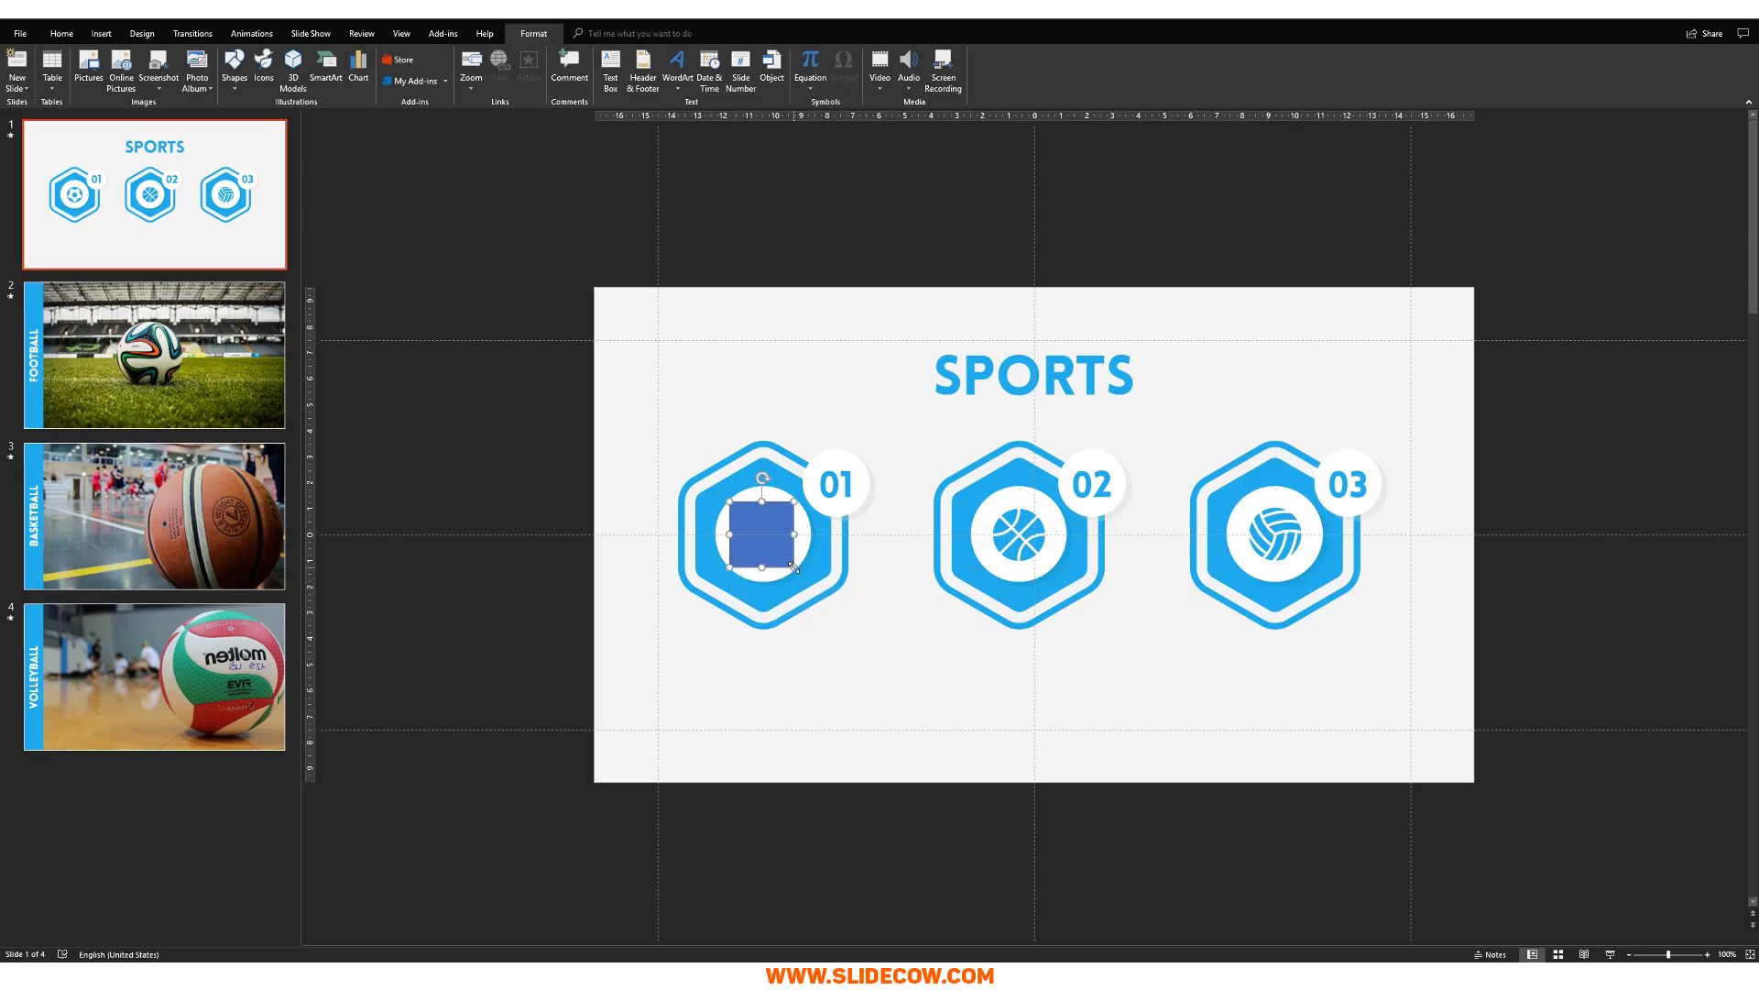
- Copy the square onto the second and third hexagons' icons
scroll(794, 568, "up", 5)
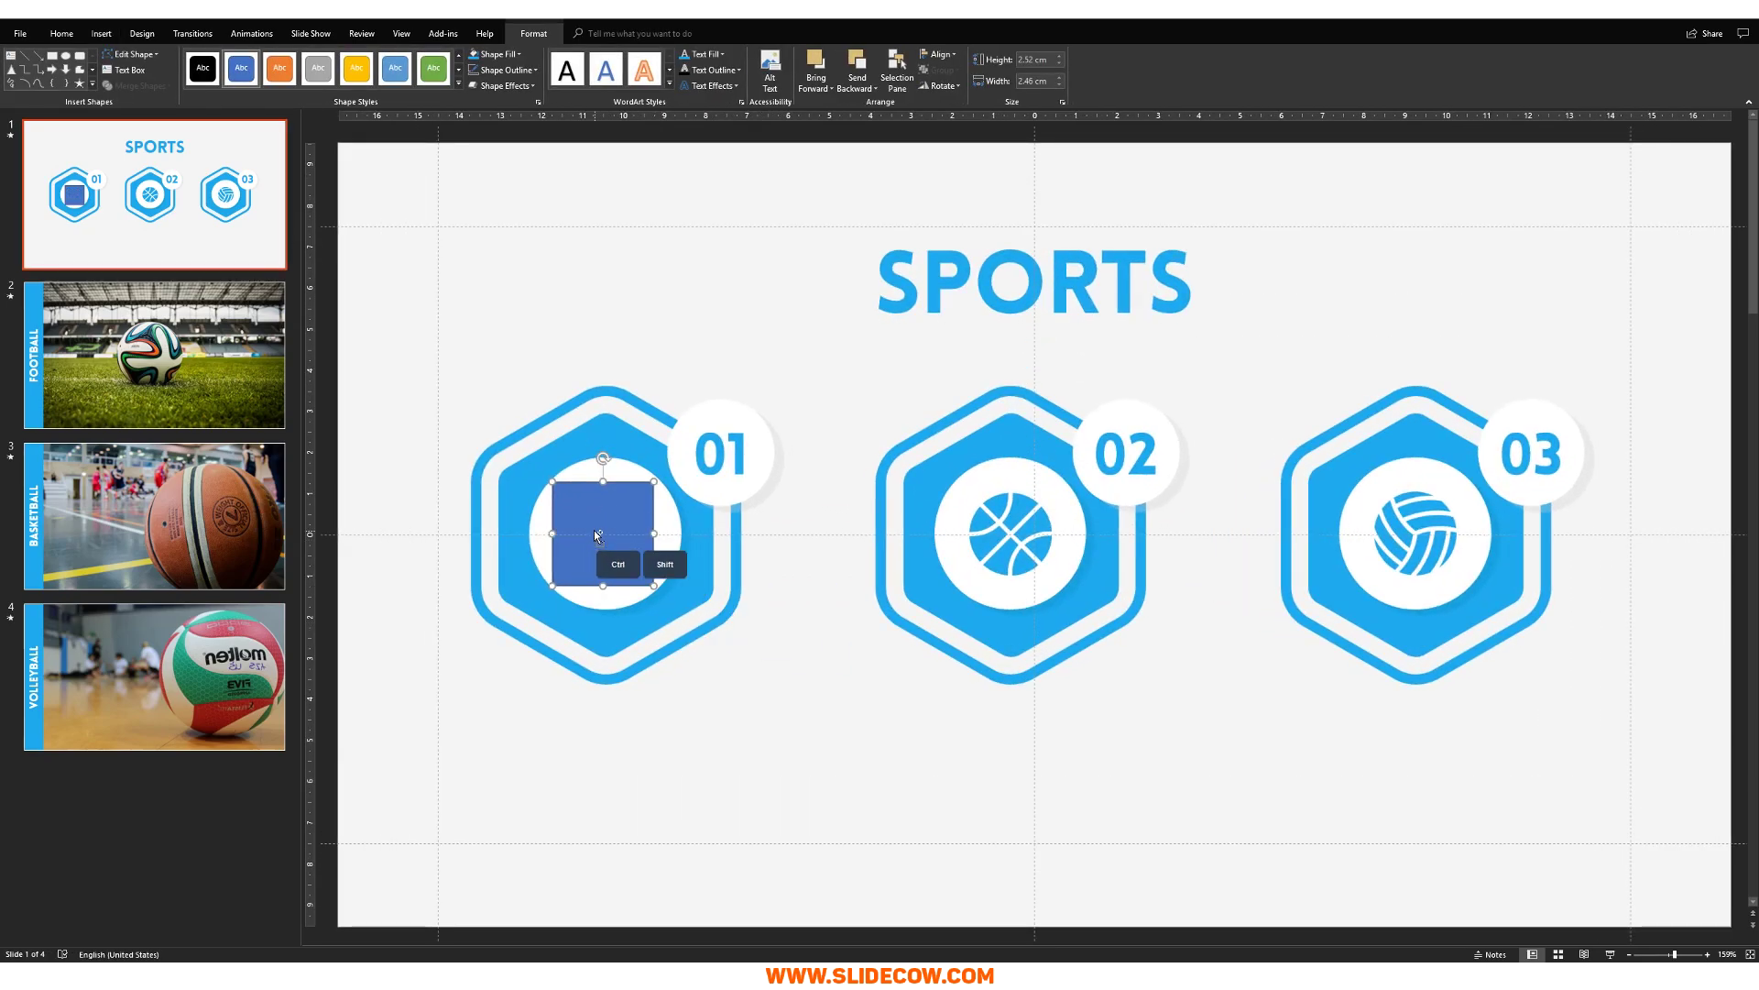
left_click_drag(596, 536, 1412, 543)
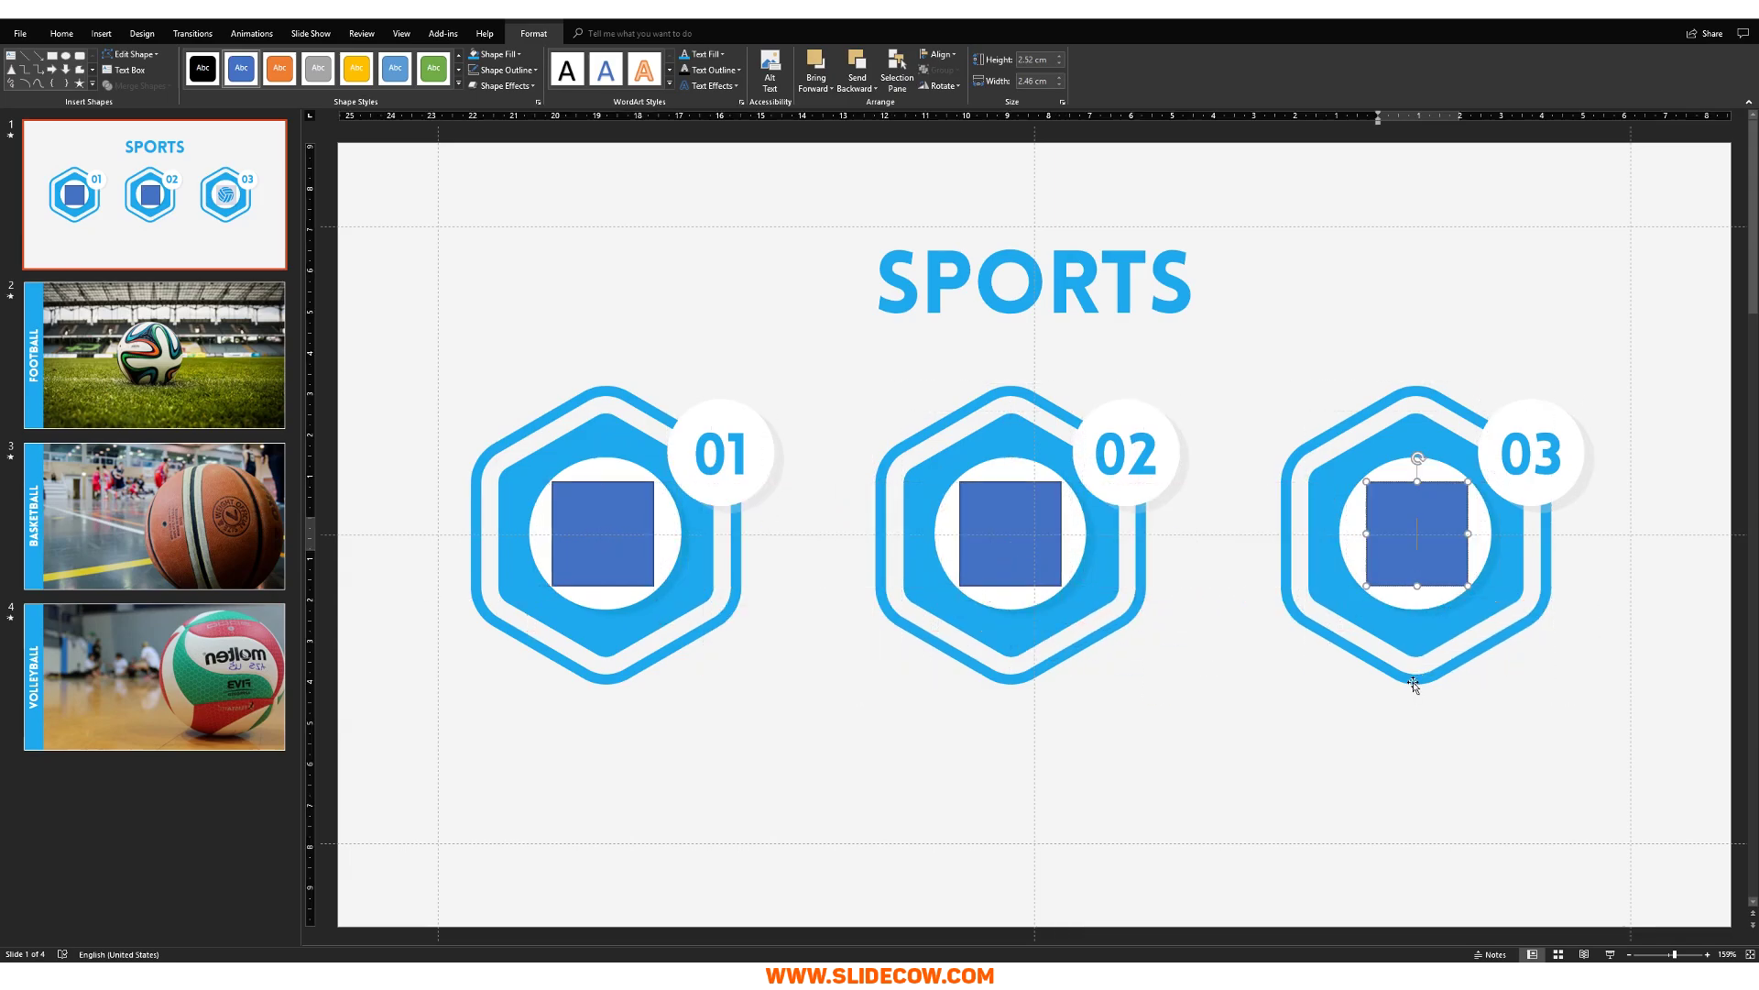
left_click(1233, 656)
scroll(1072, 658, "down", 3)
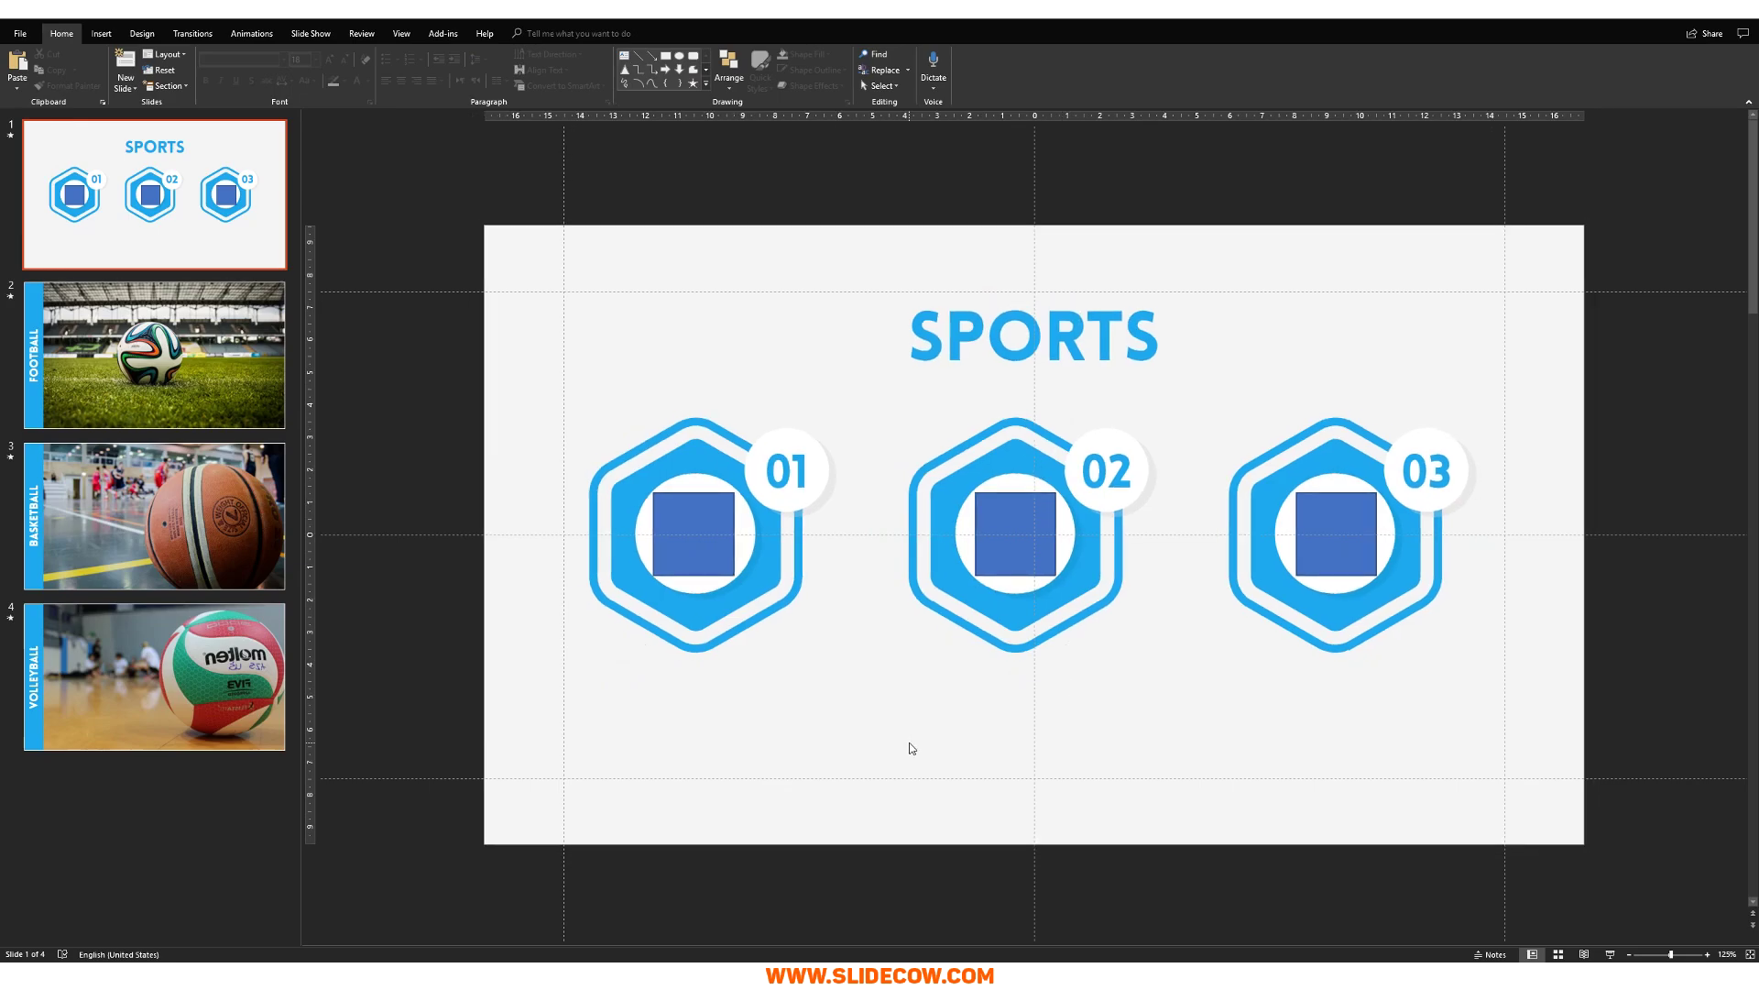
left_click(674, 532)
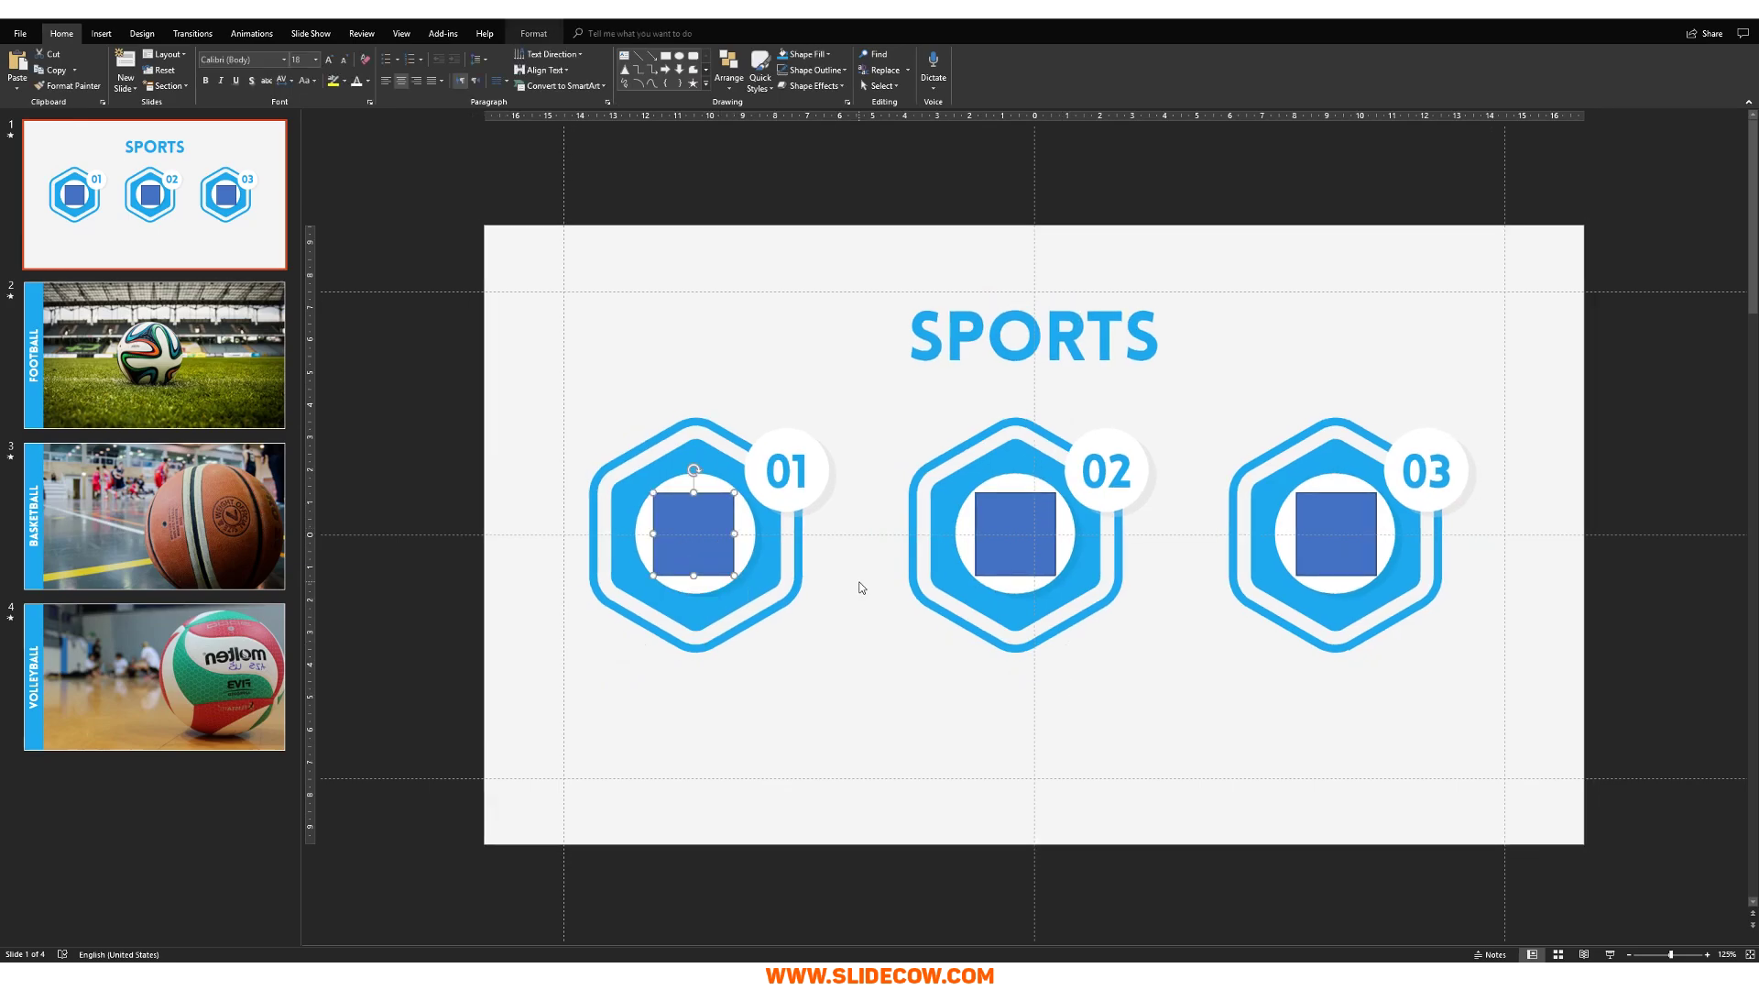
- Hyperlink the 01 square to Slide 2, the Football slide
key("ctrl+k")
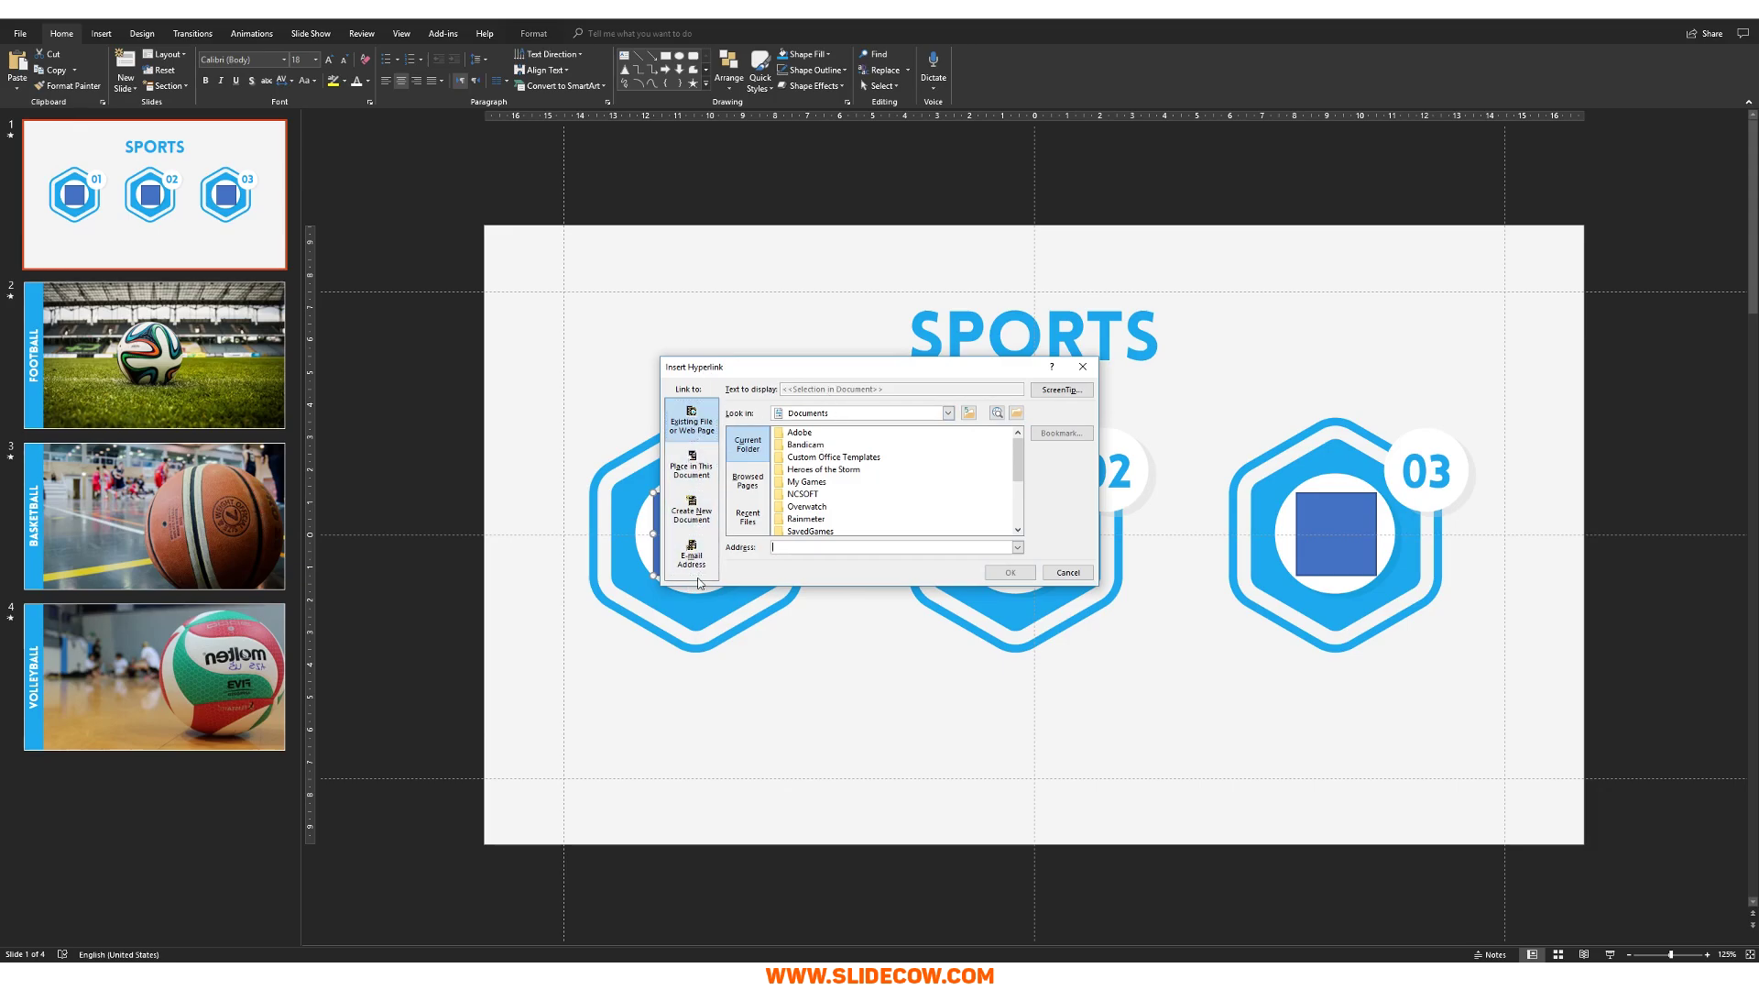
left_click(703, 476)
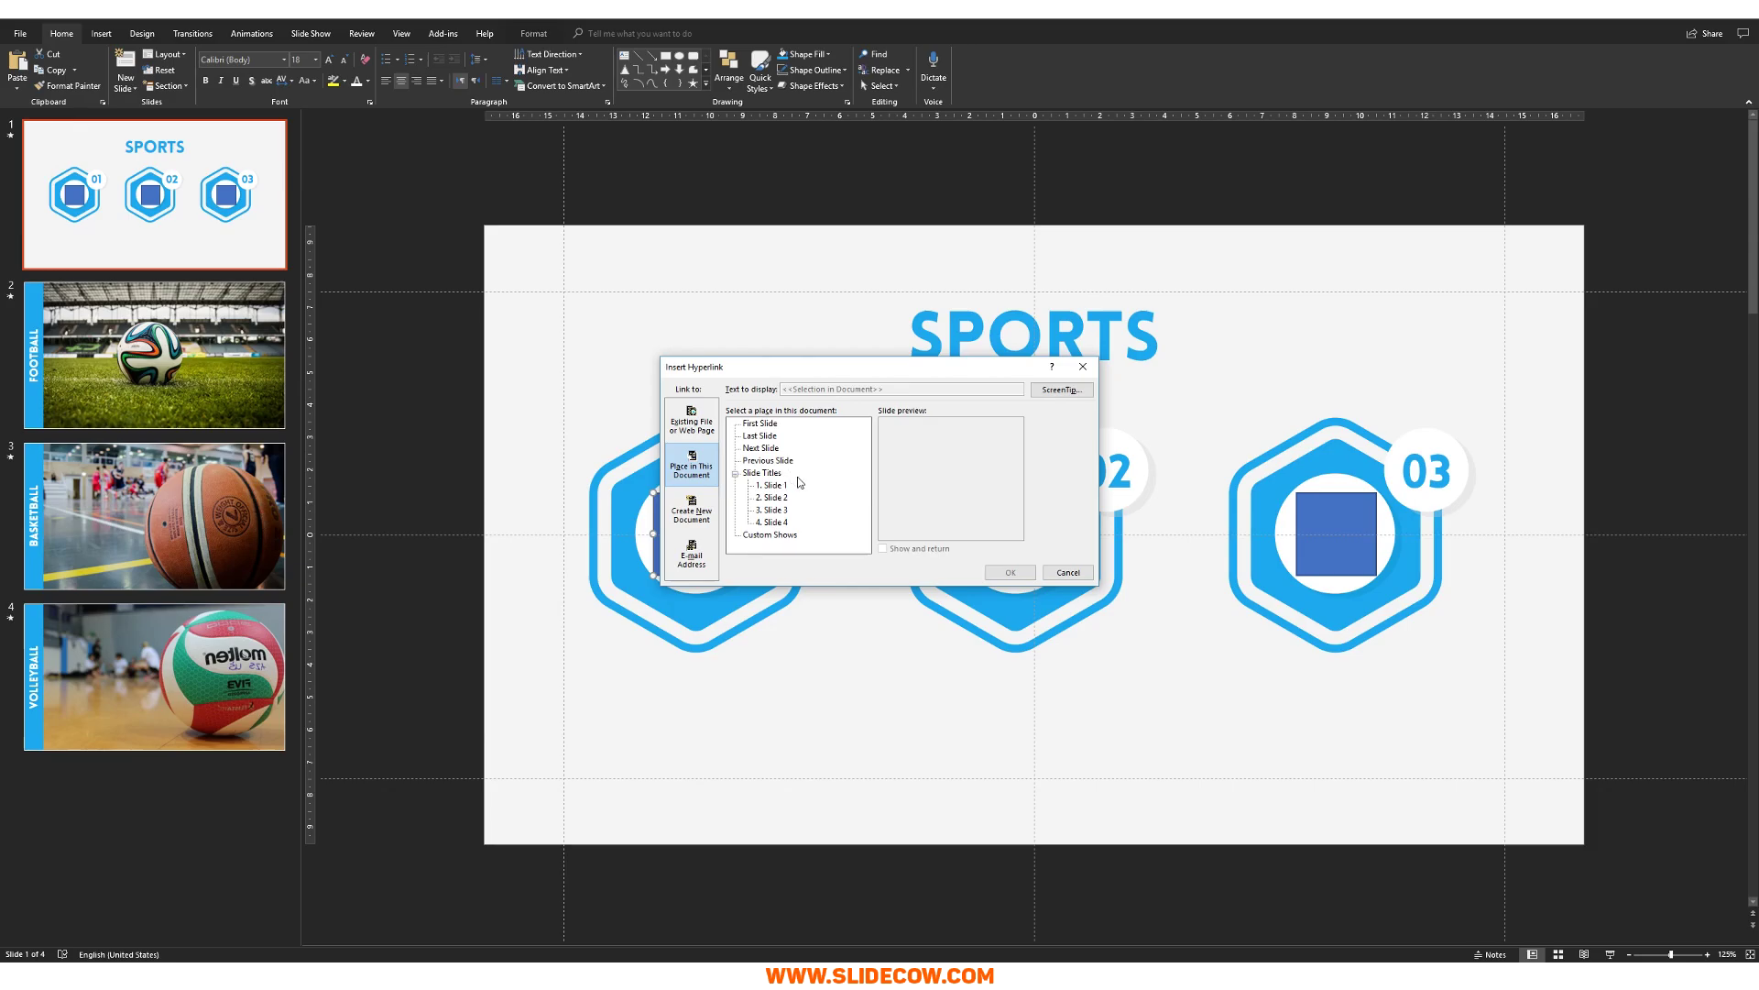
left_click_drag(786, 366, 951, 352)
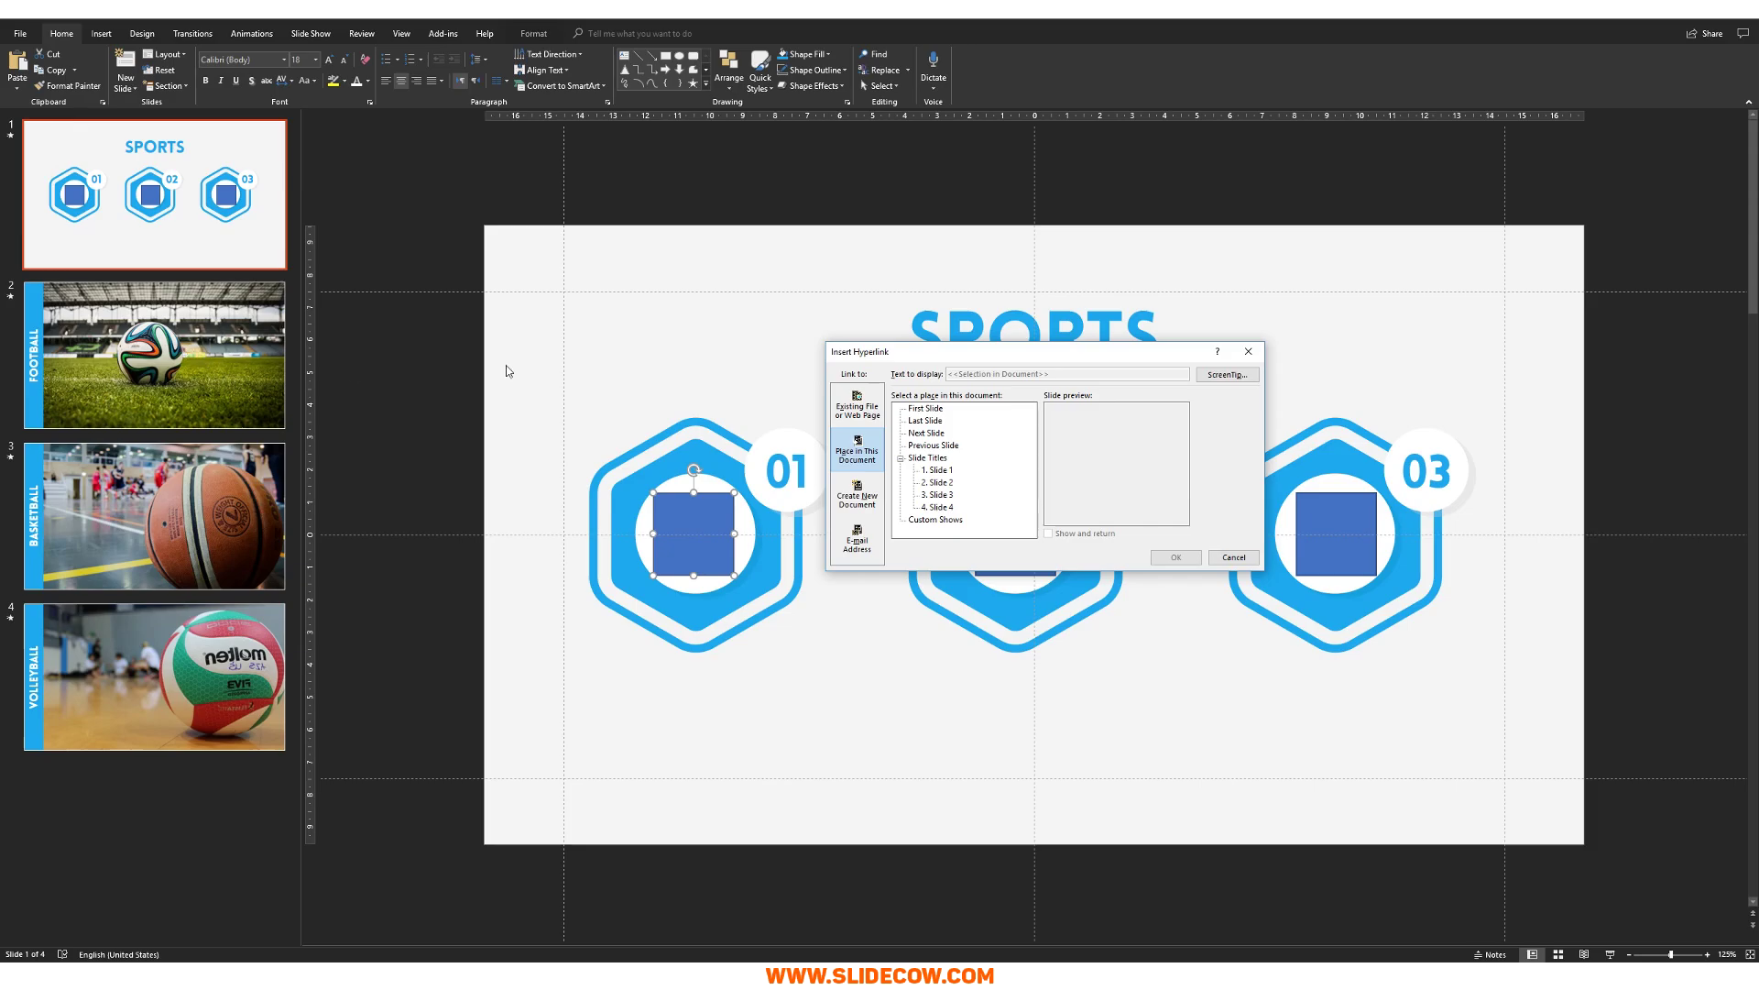
left_click(949, 483)
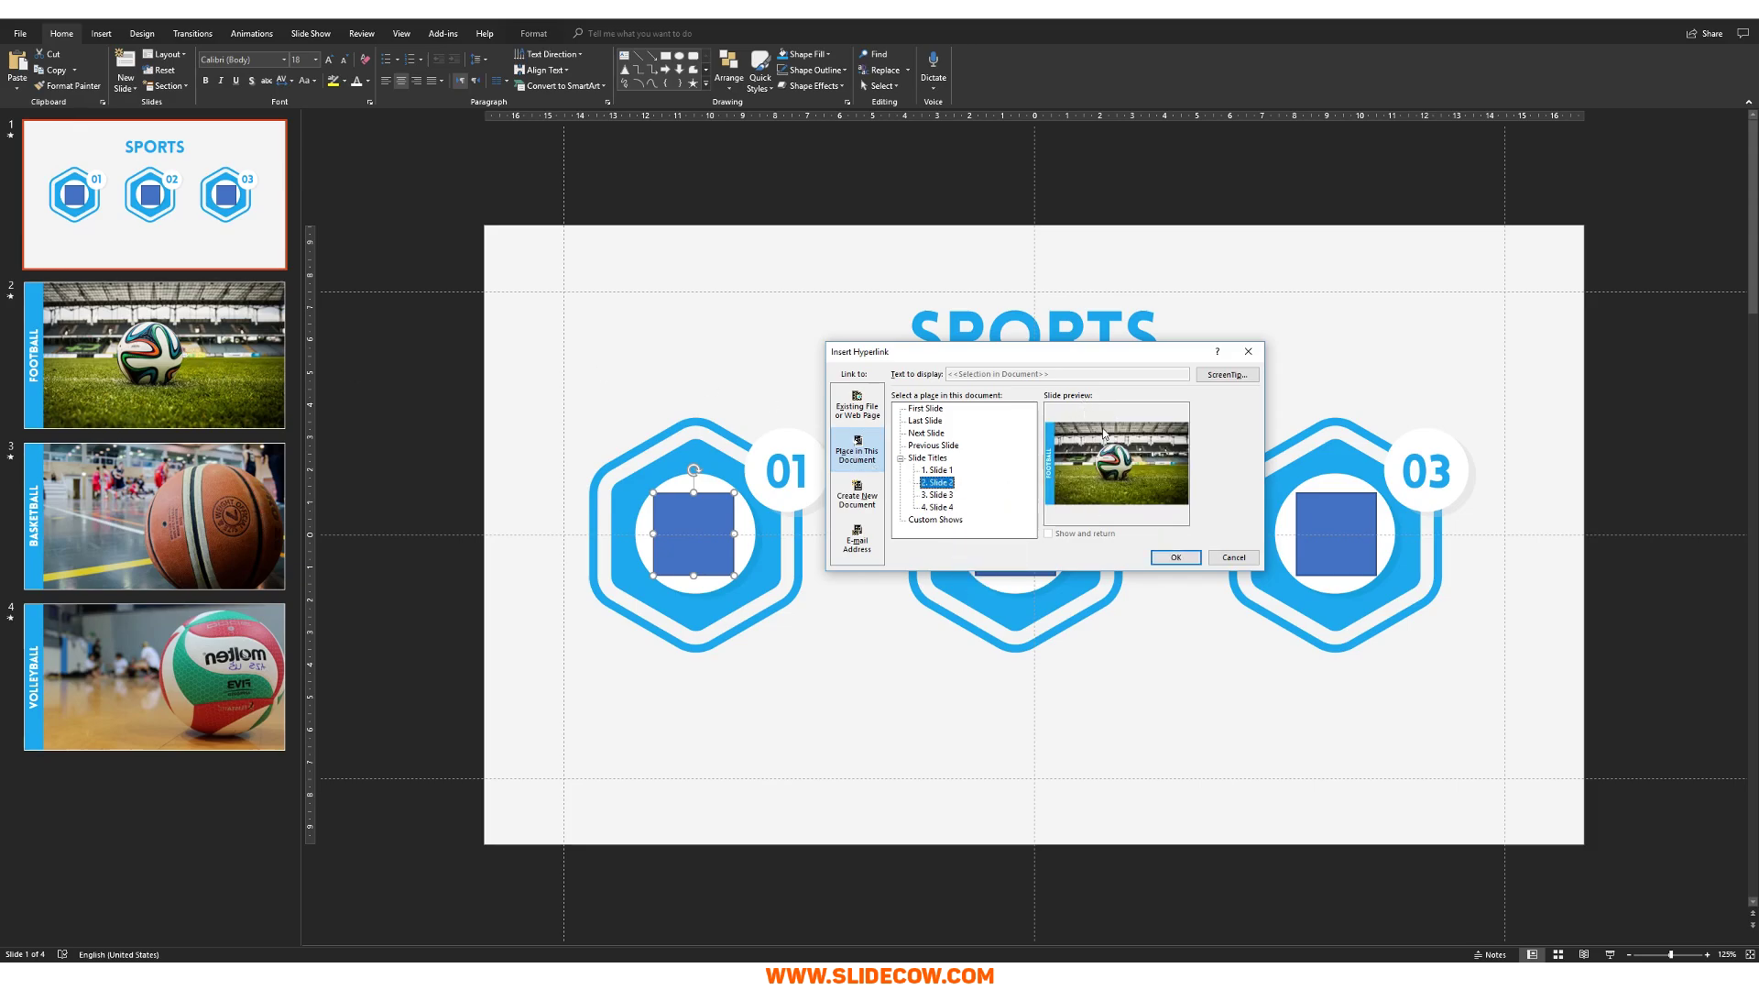
left_click(1176, 557)
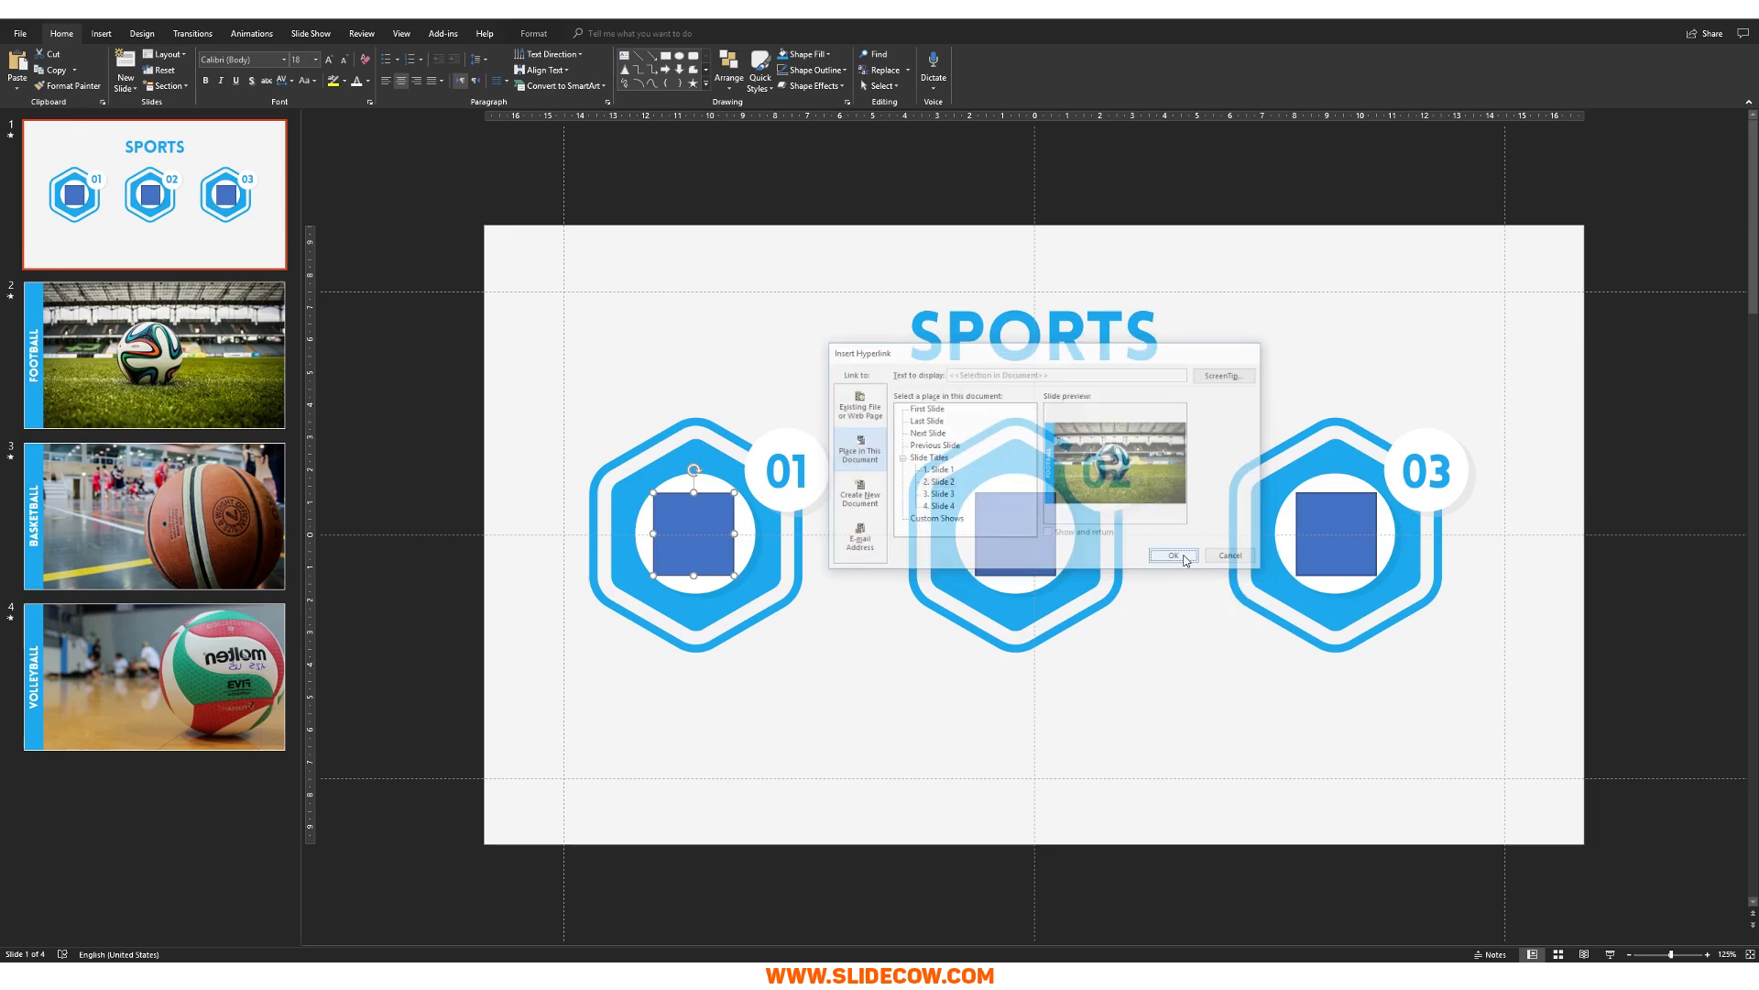
- Hyperlink the 02 square to the Basketball slide
left_click(1017, 539)
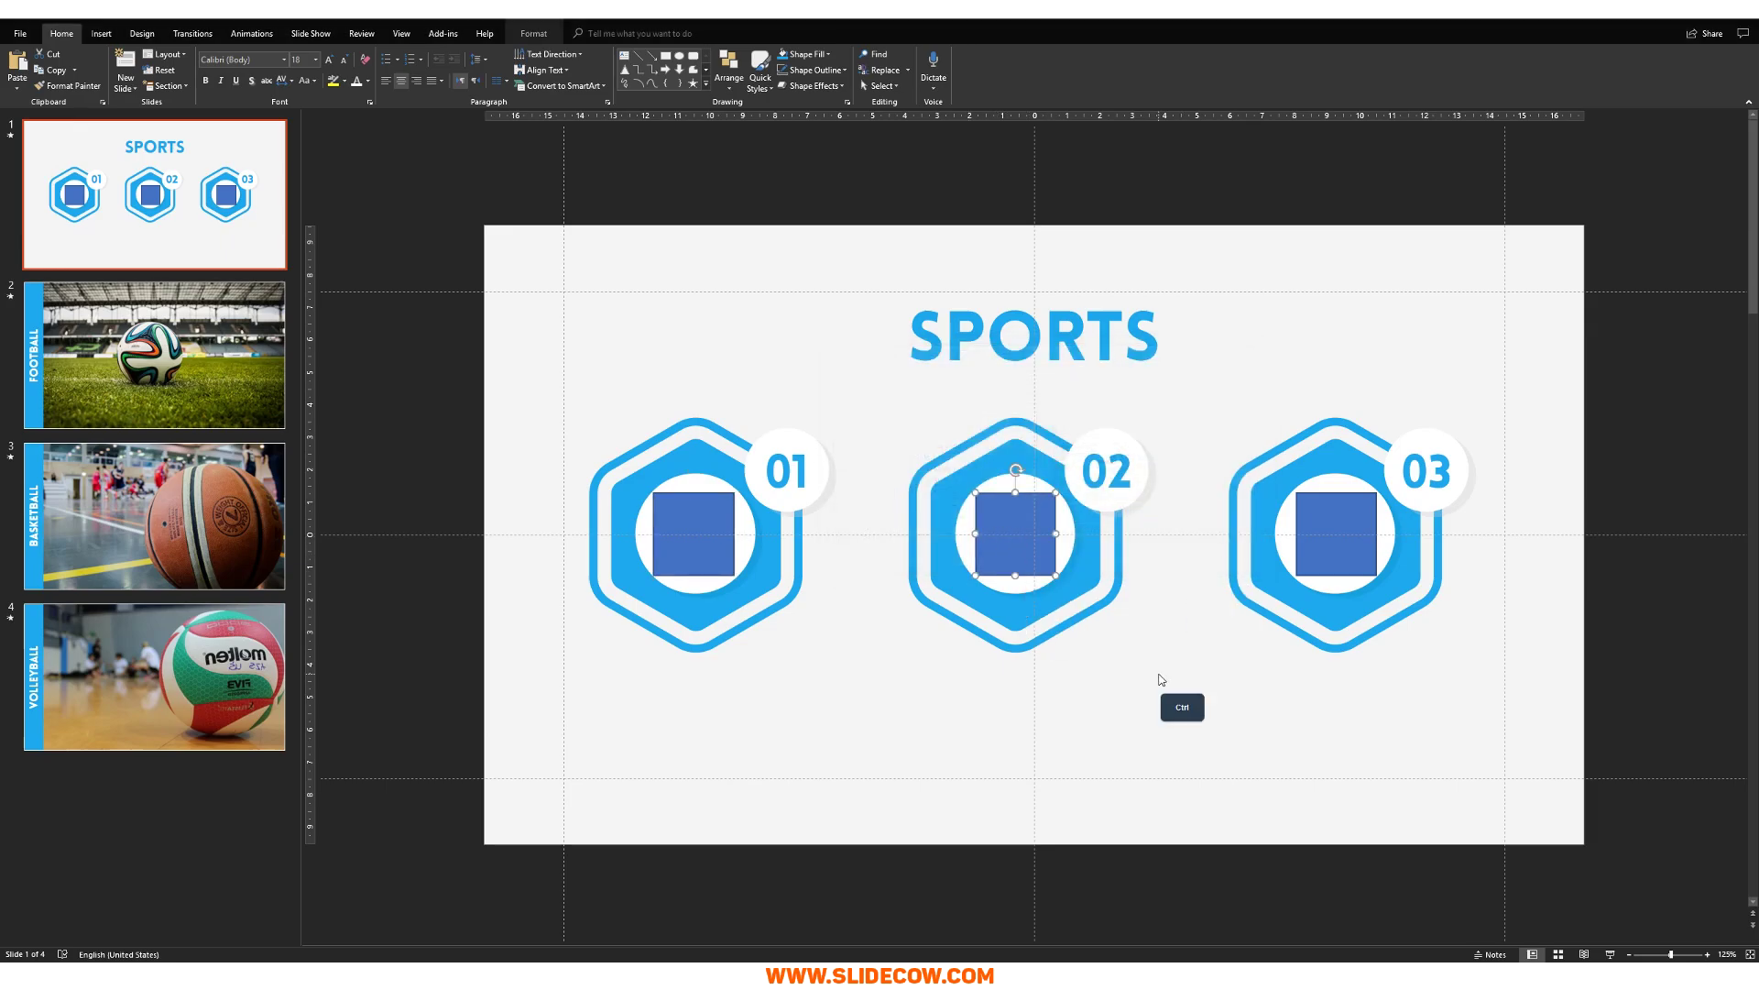
key("ctrl+k")
left_click_drag(1077, 343, 910, 370)
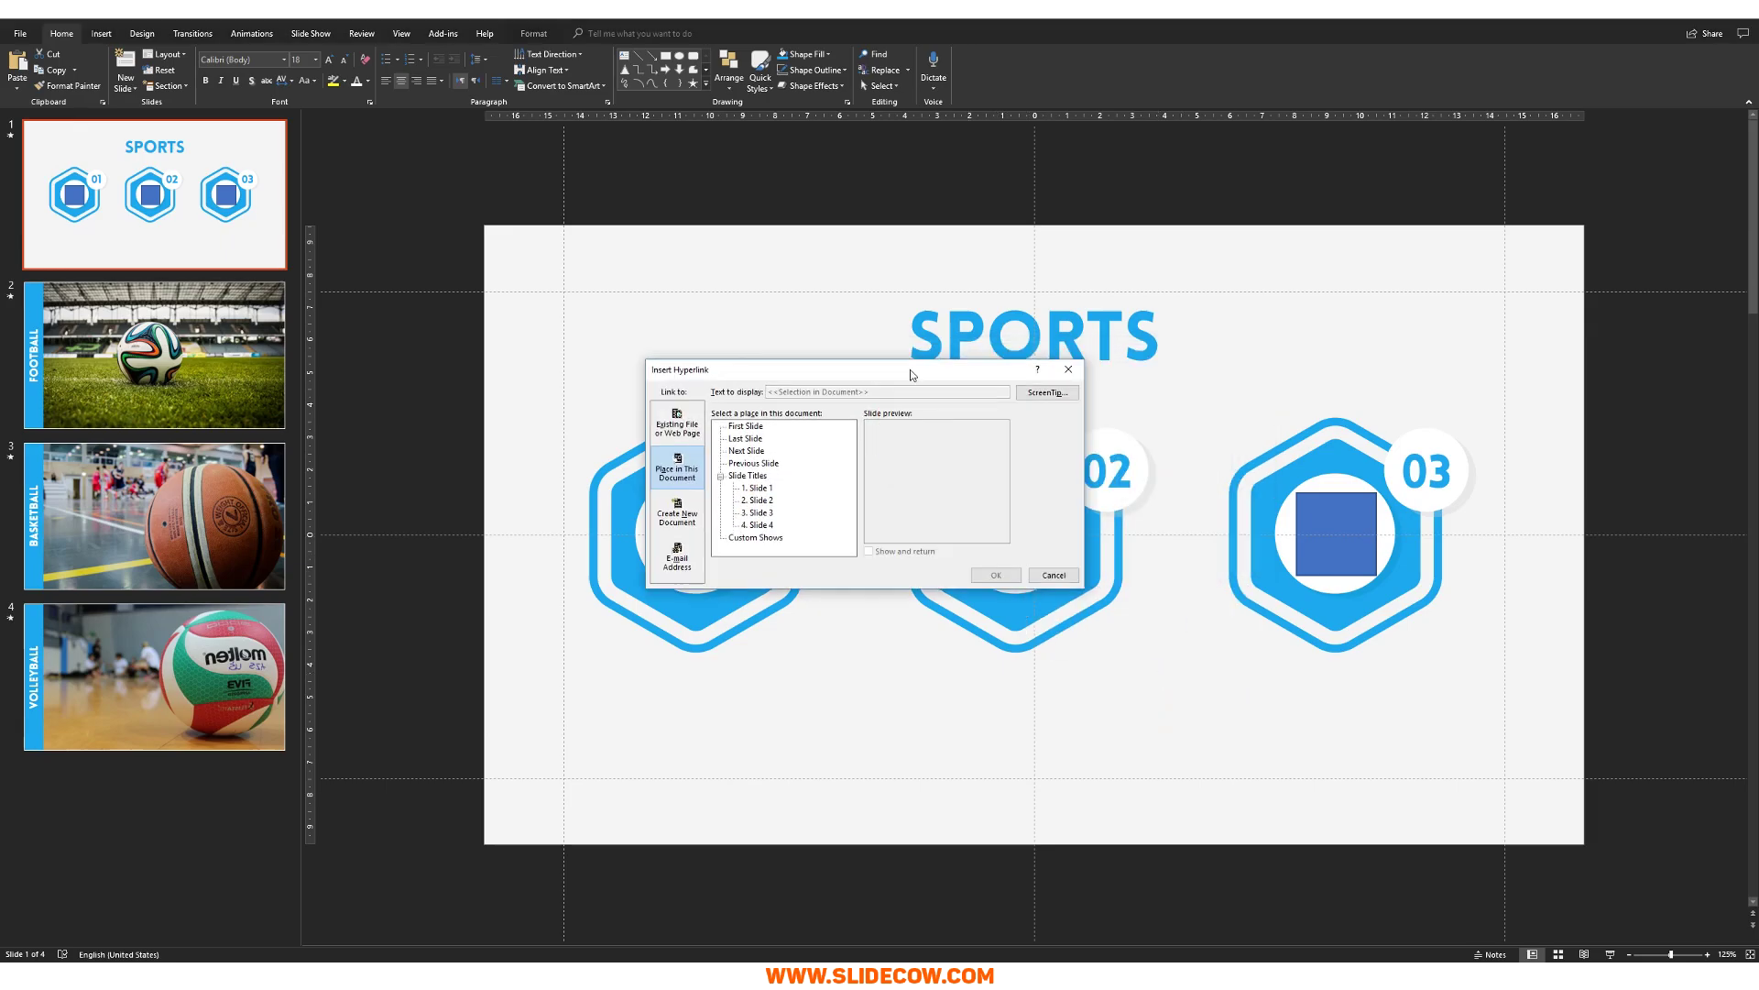
left_click(1069, 369)
left_click(1019, 532)
key("ctrl+k")
left_click(812, 369)
left_click_drag(812, 368, 661, 288)
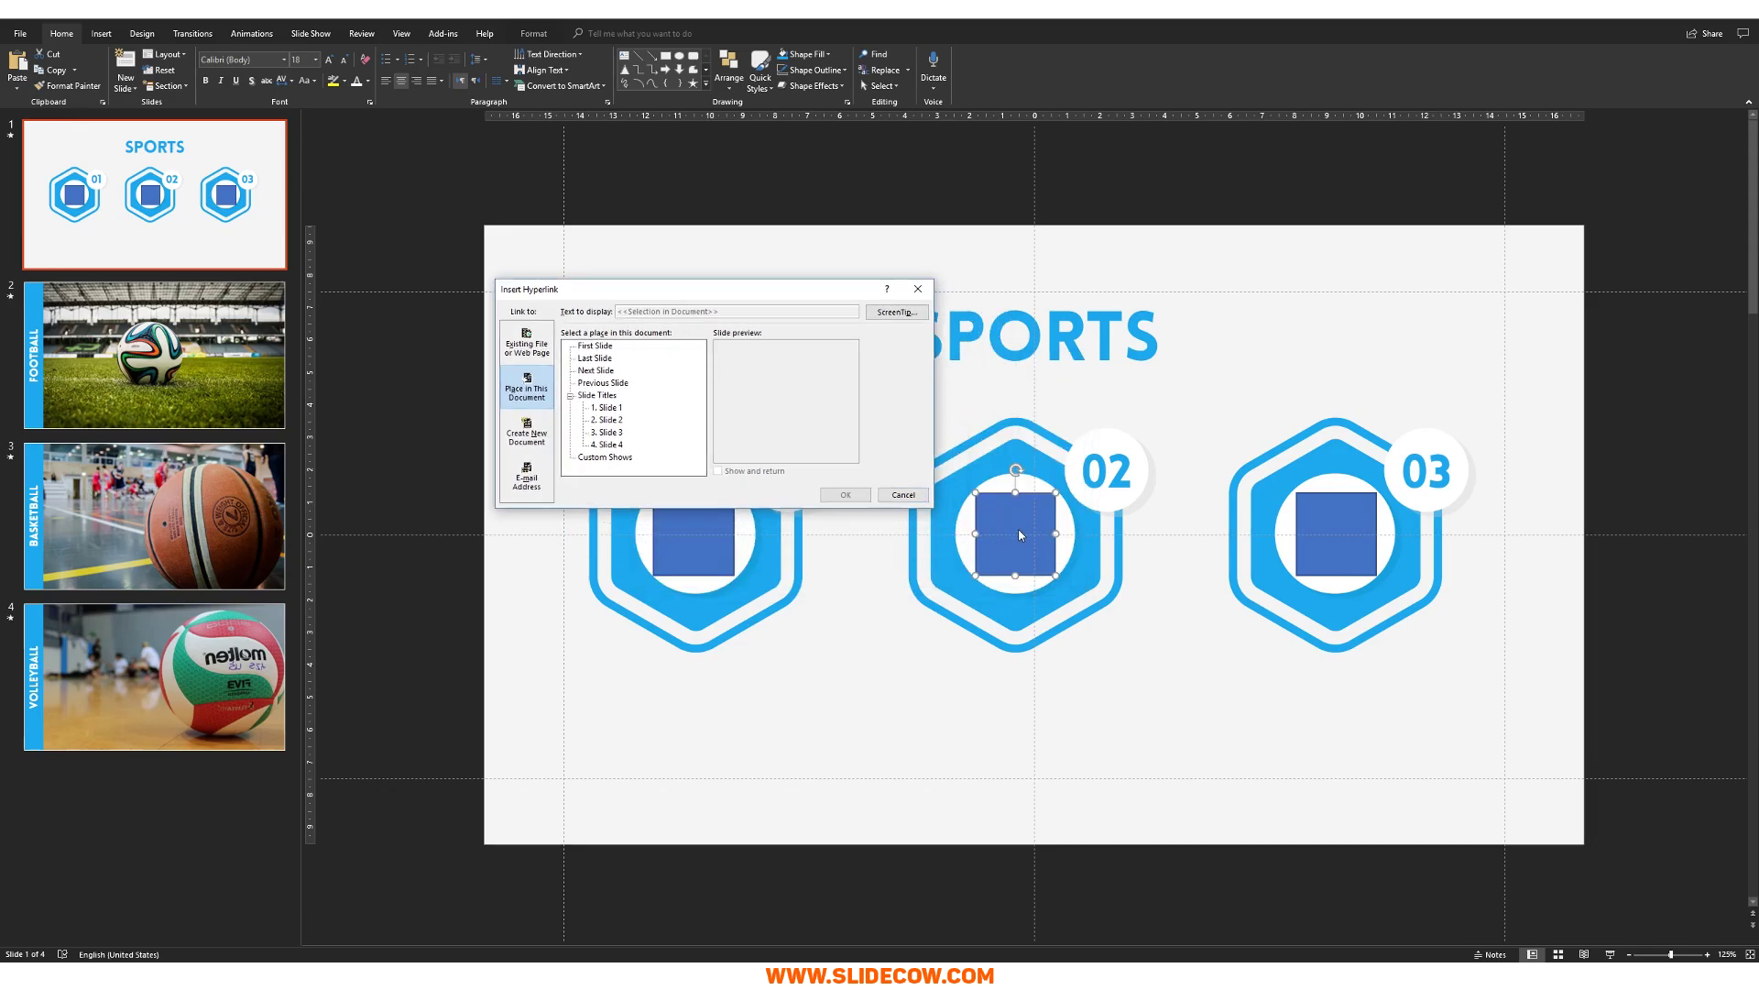
left_click(619, 420)
left_click(609, 432)
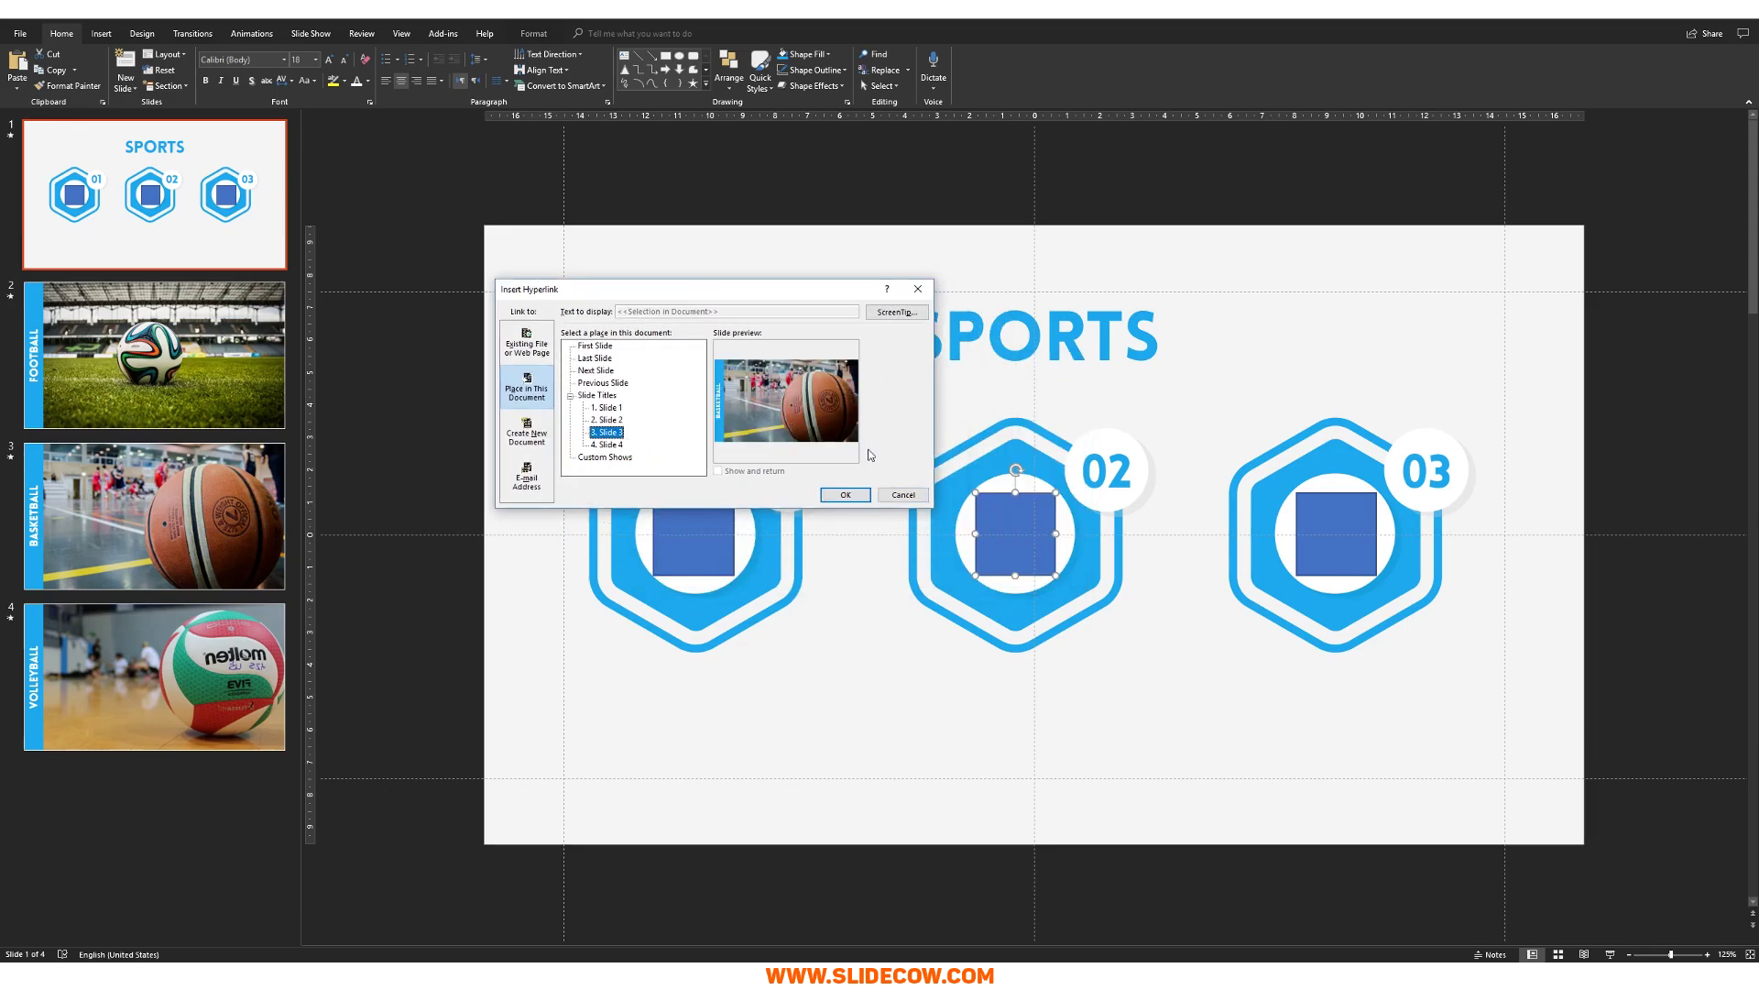
left_click(847, 496)
- Select the 03 square and choose Slide 4, the Volleyball slide, as its link target
left_click(1283, 719)
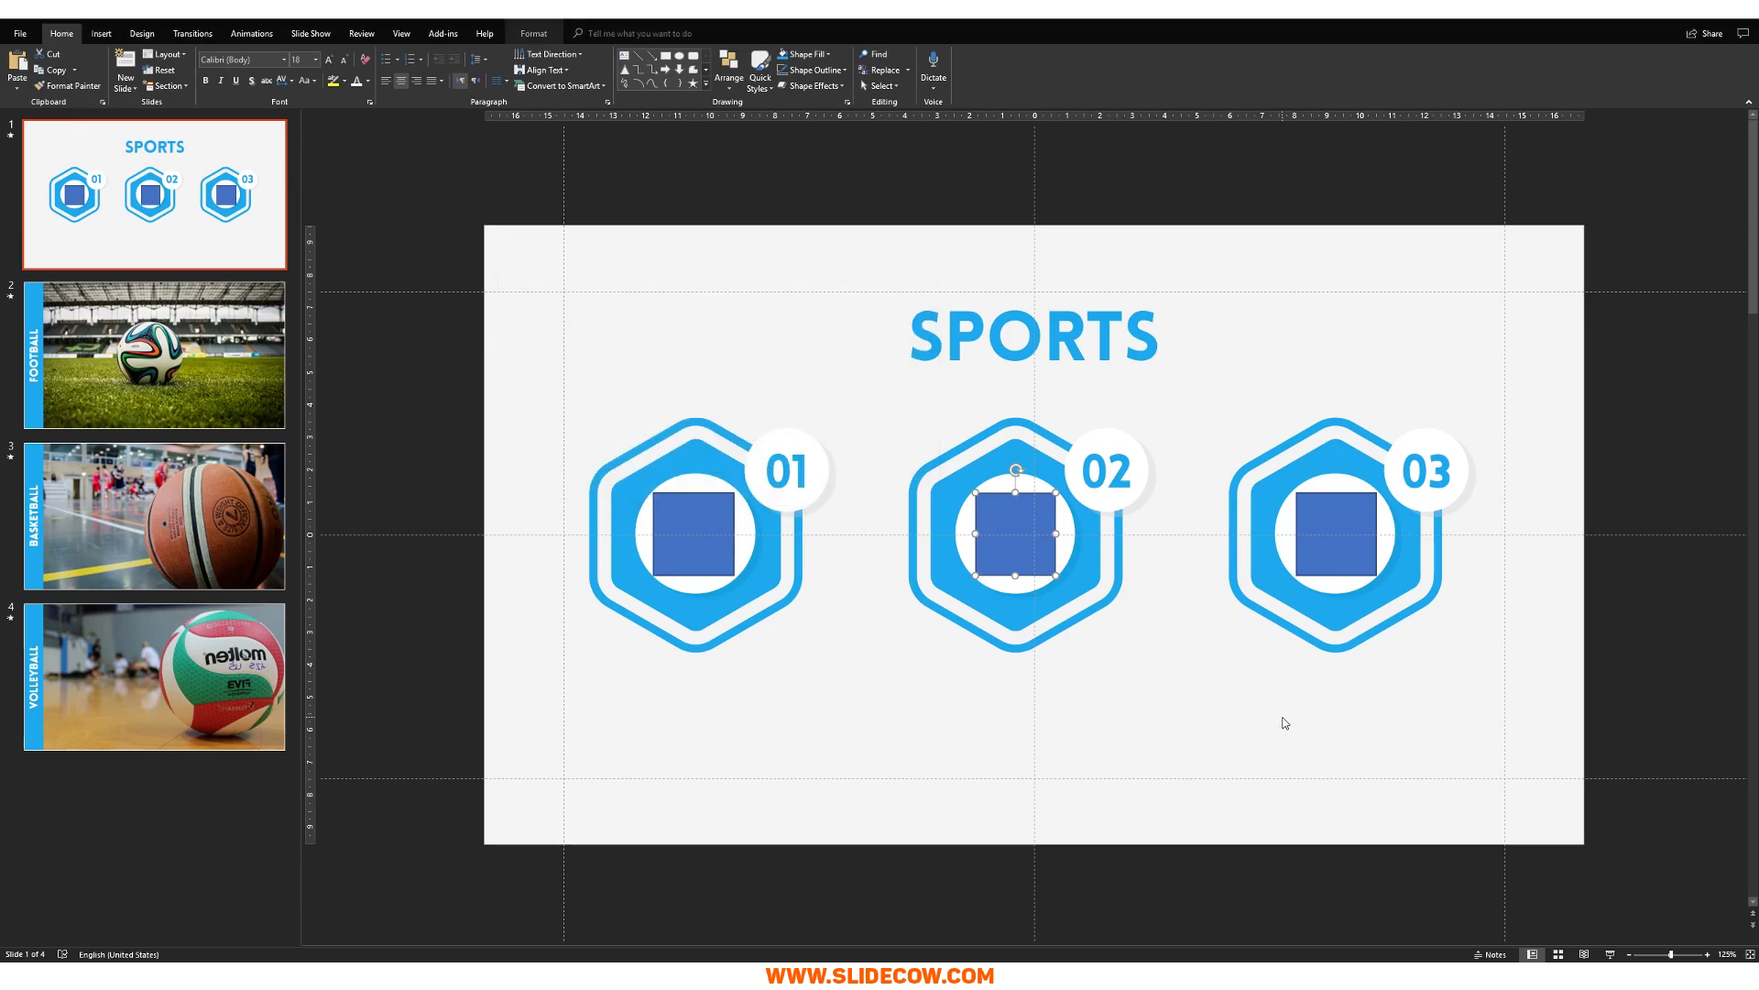
left_click(1350, 557)
key("ctrl+k")
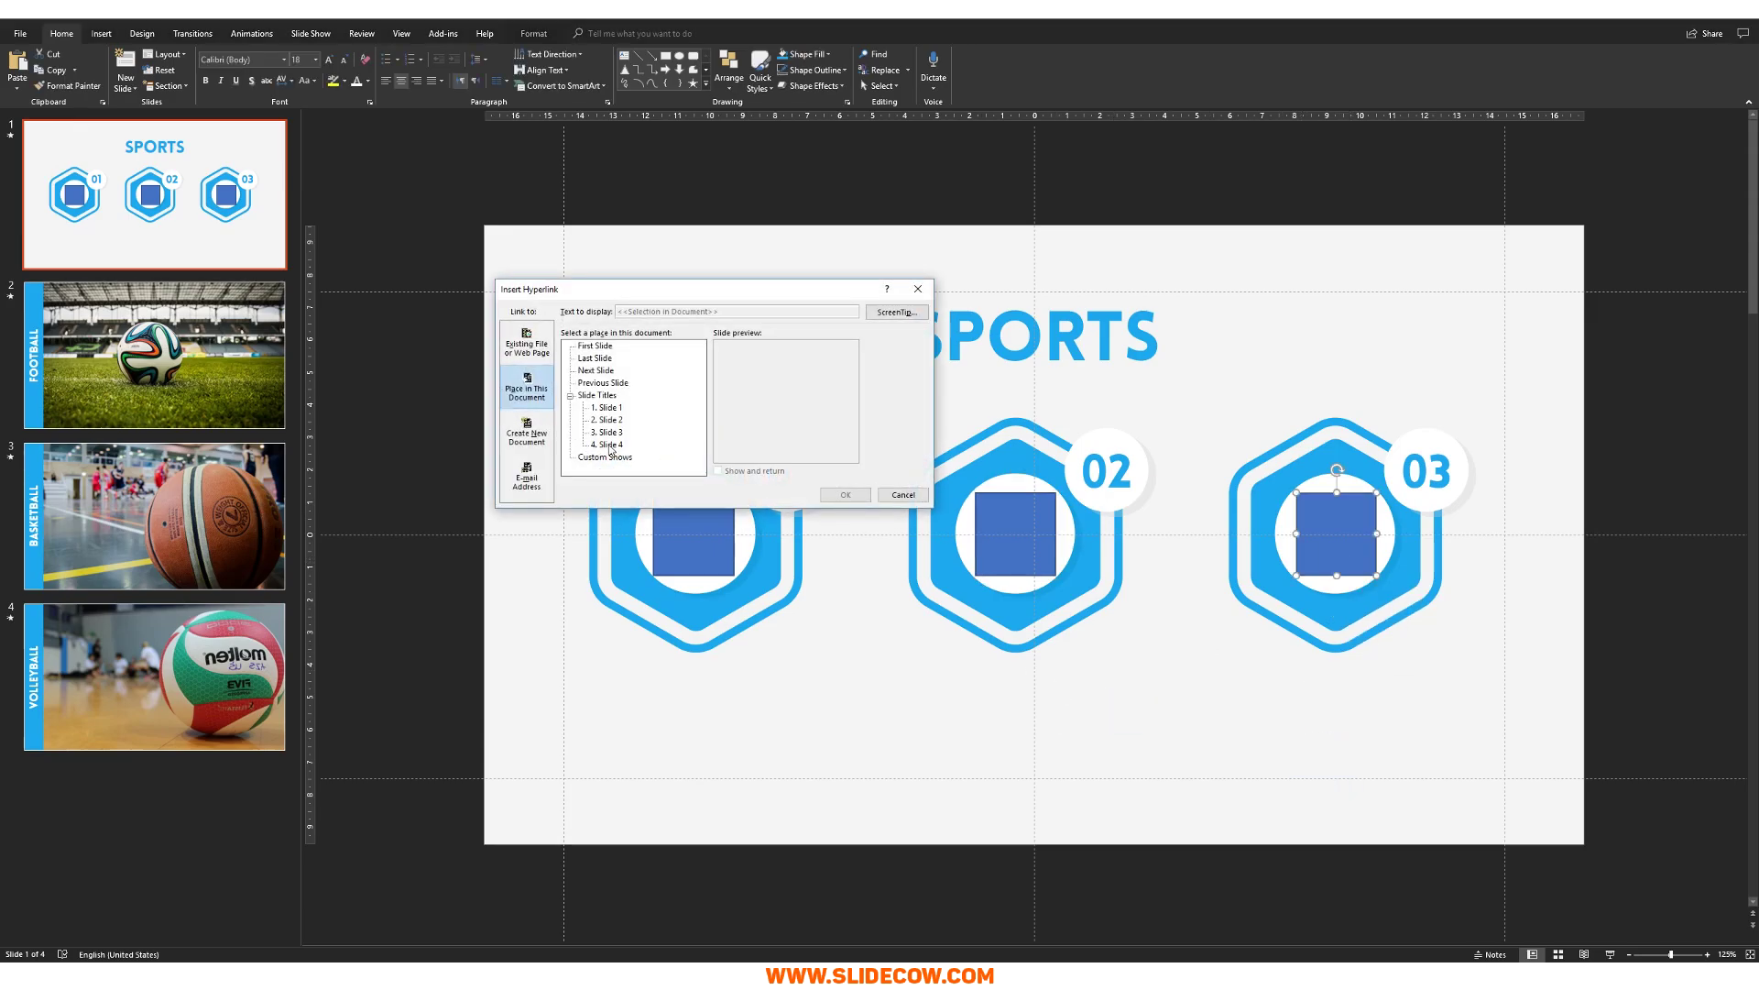
left_click(610, 445)
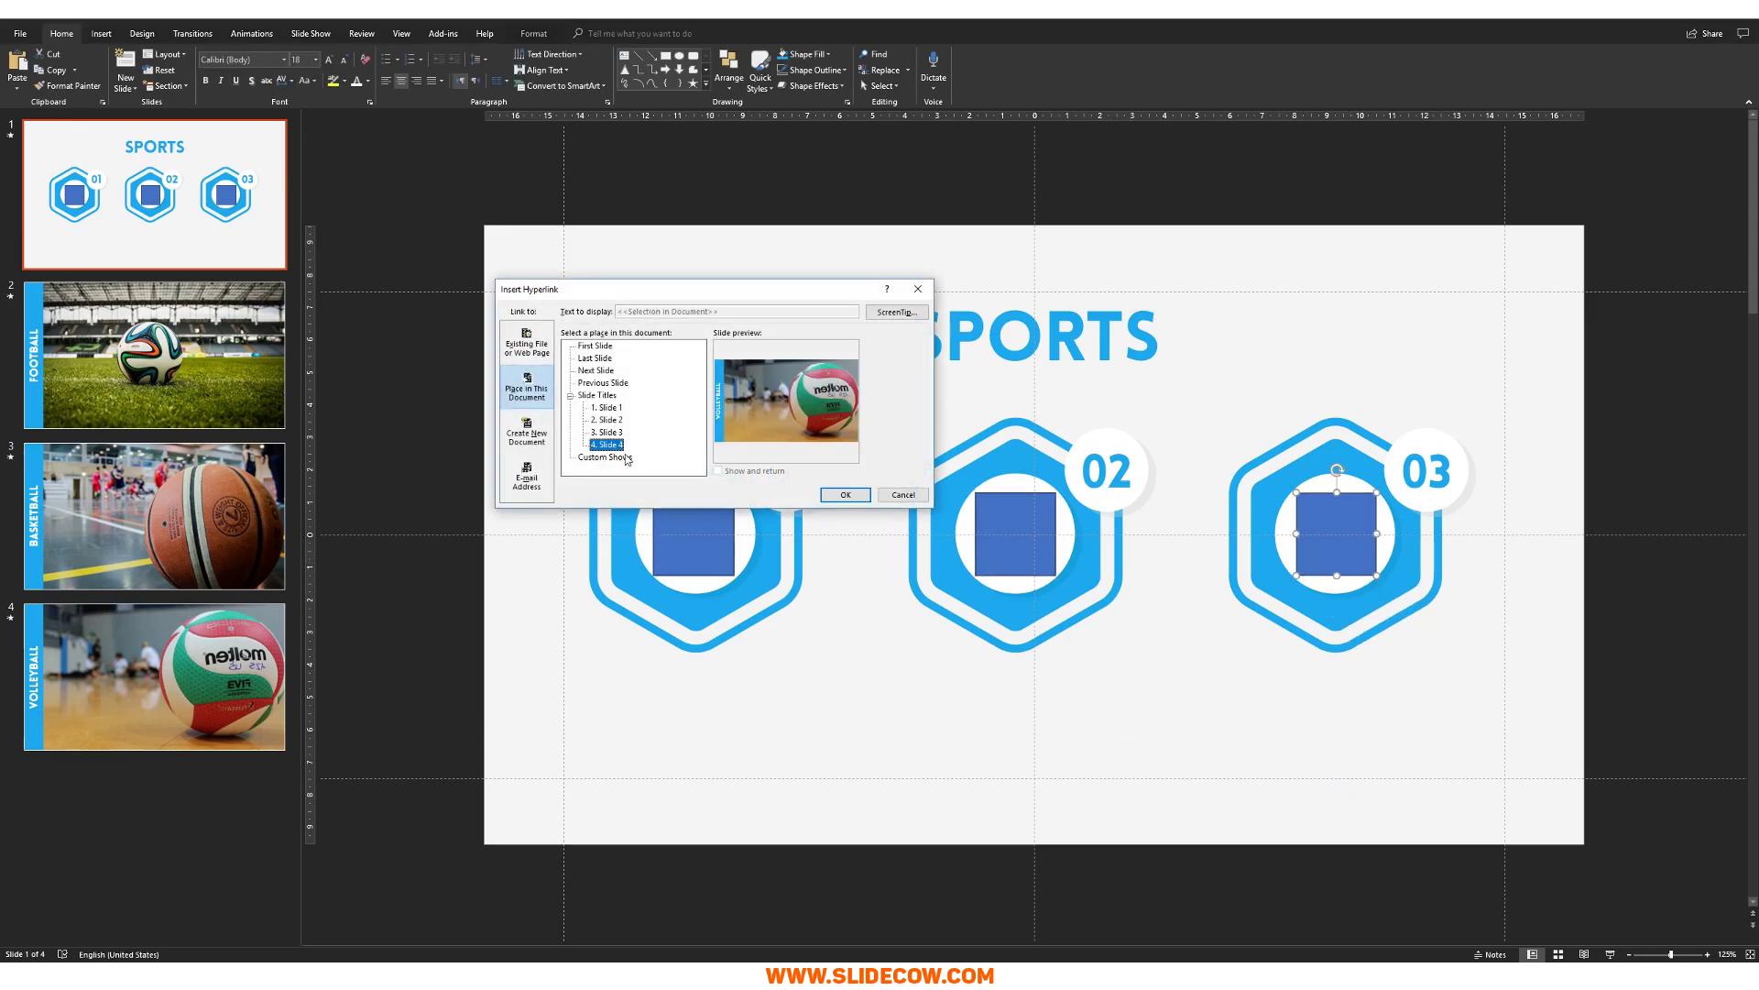
- Confirm the 03 square's link to the Volleyball slide and go back to the SPORTS slide
left_click(844, 495)
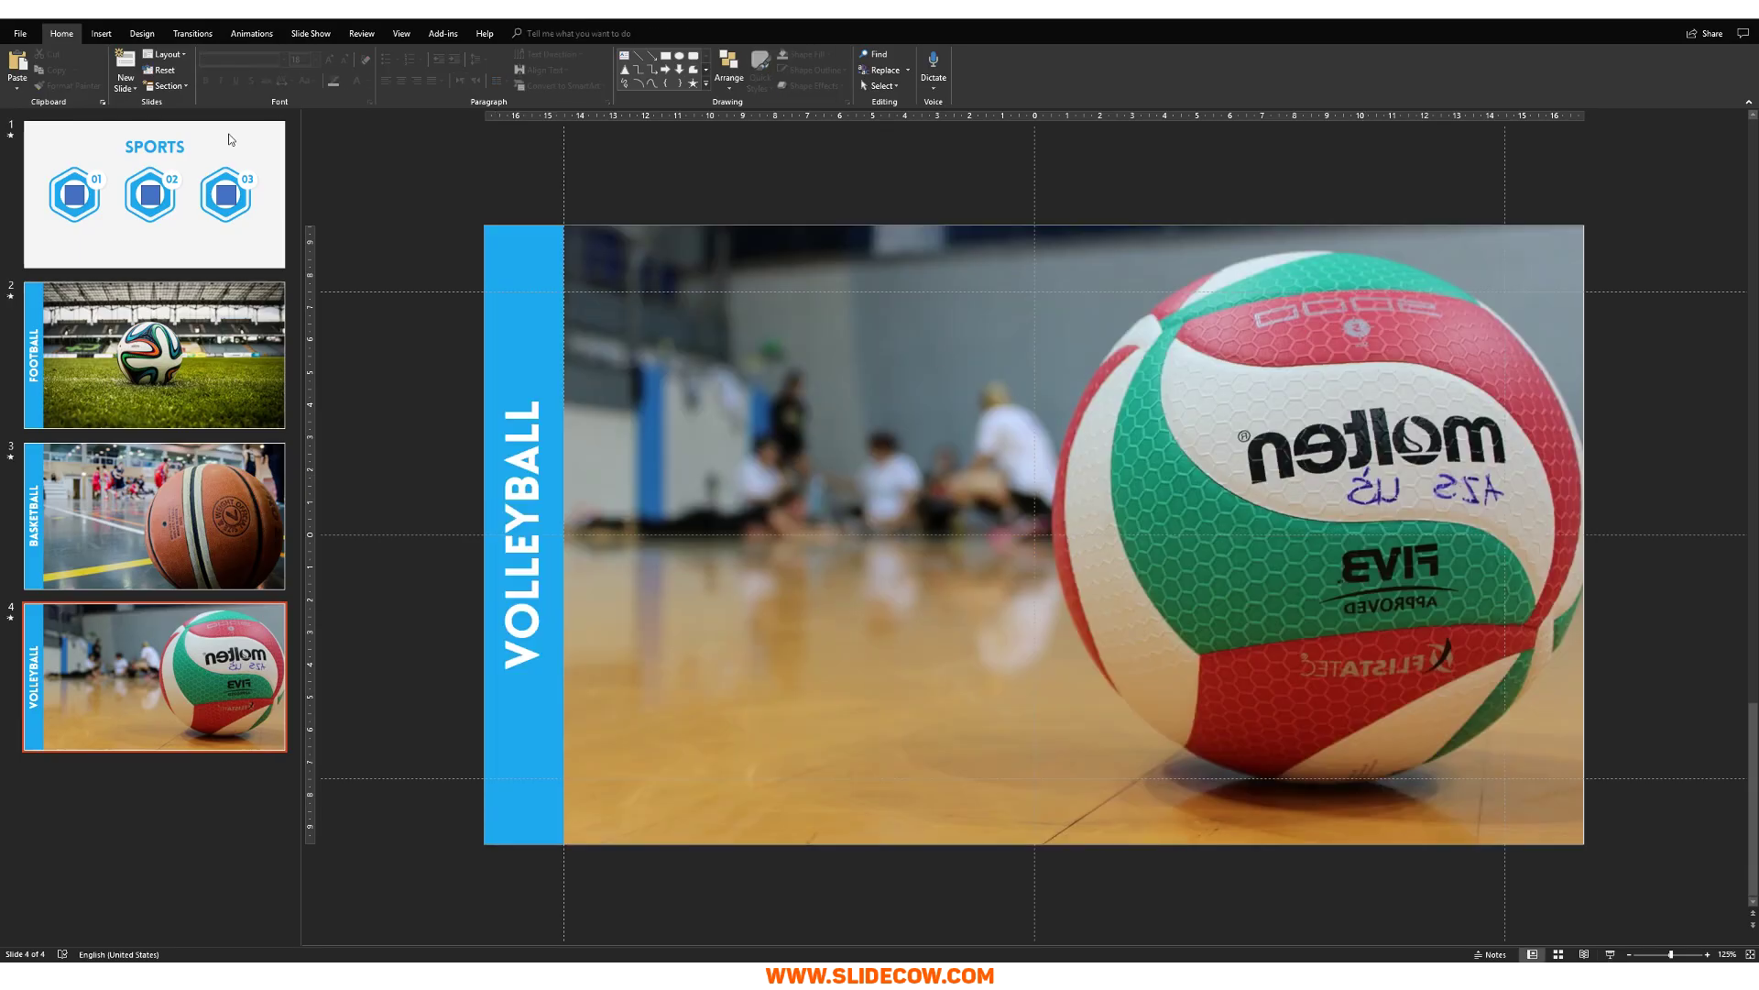
key("Home")
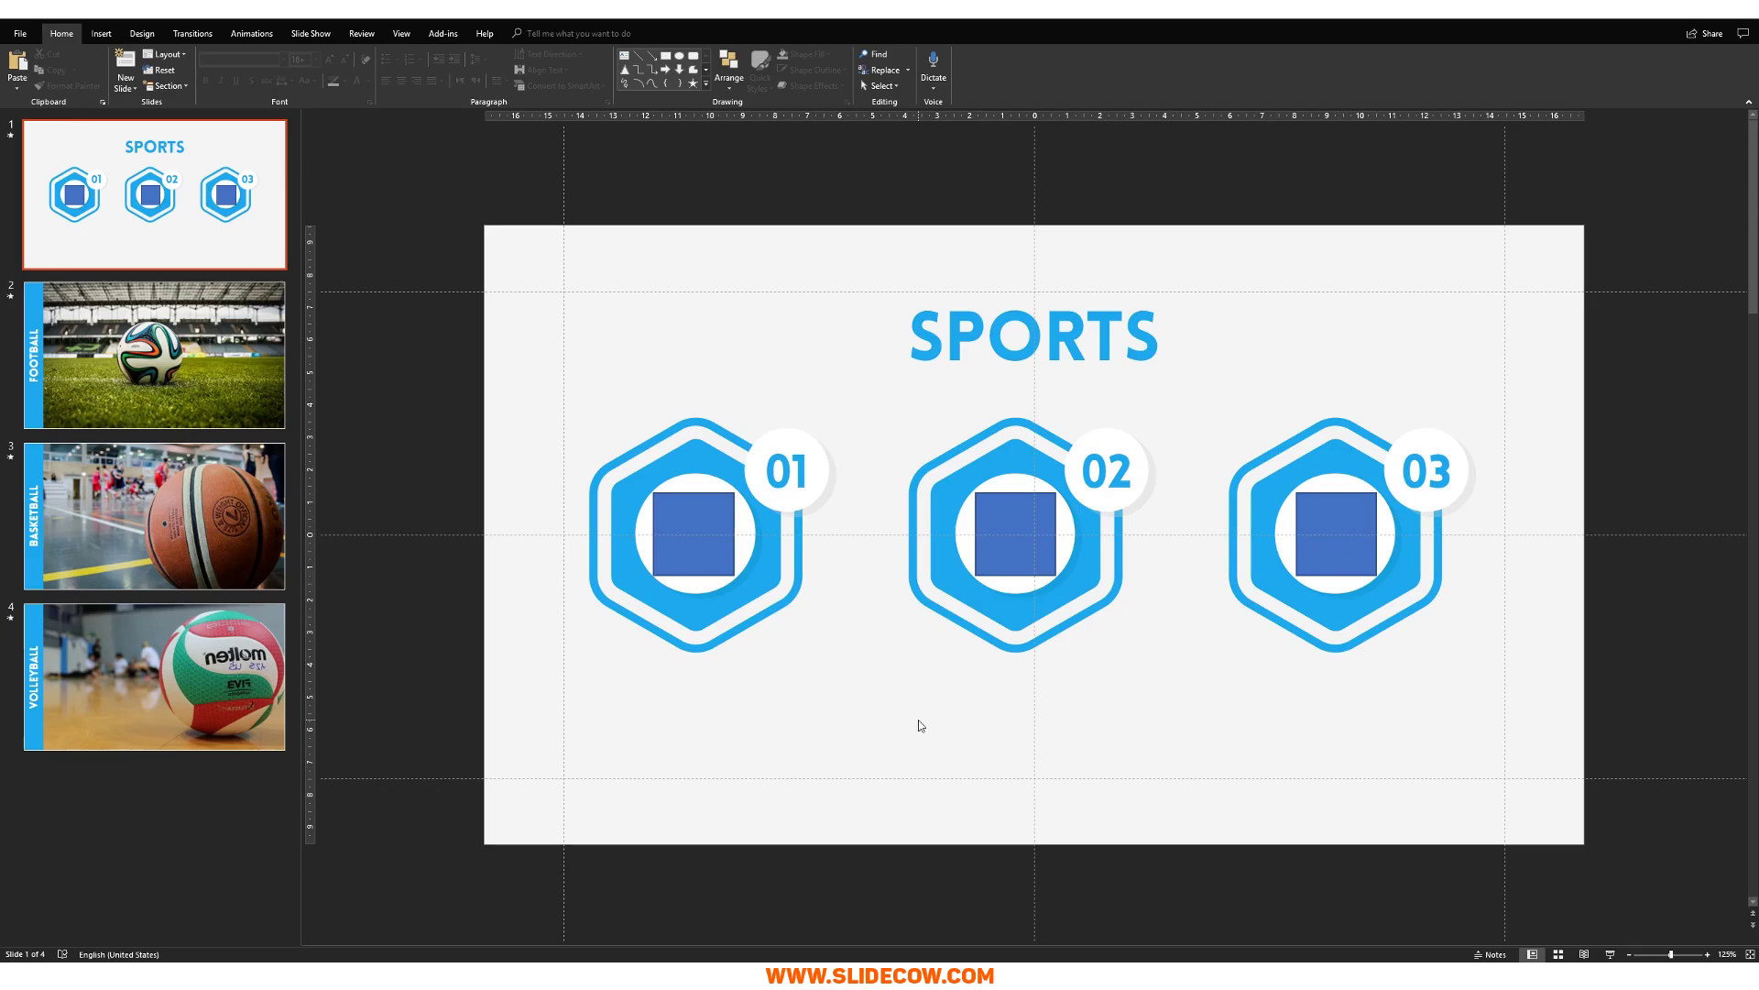
left_click(796, 470, "ctrl")
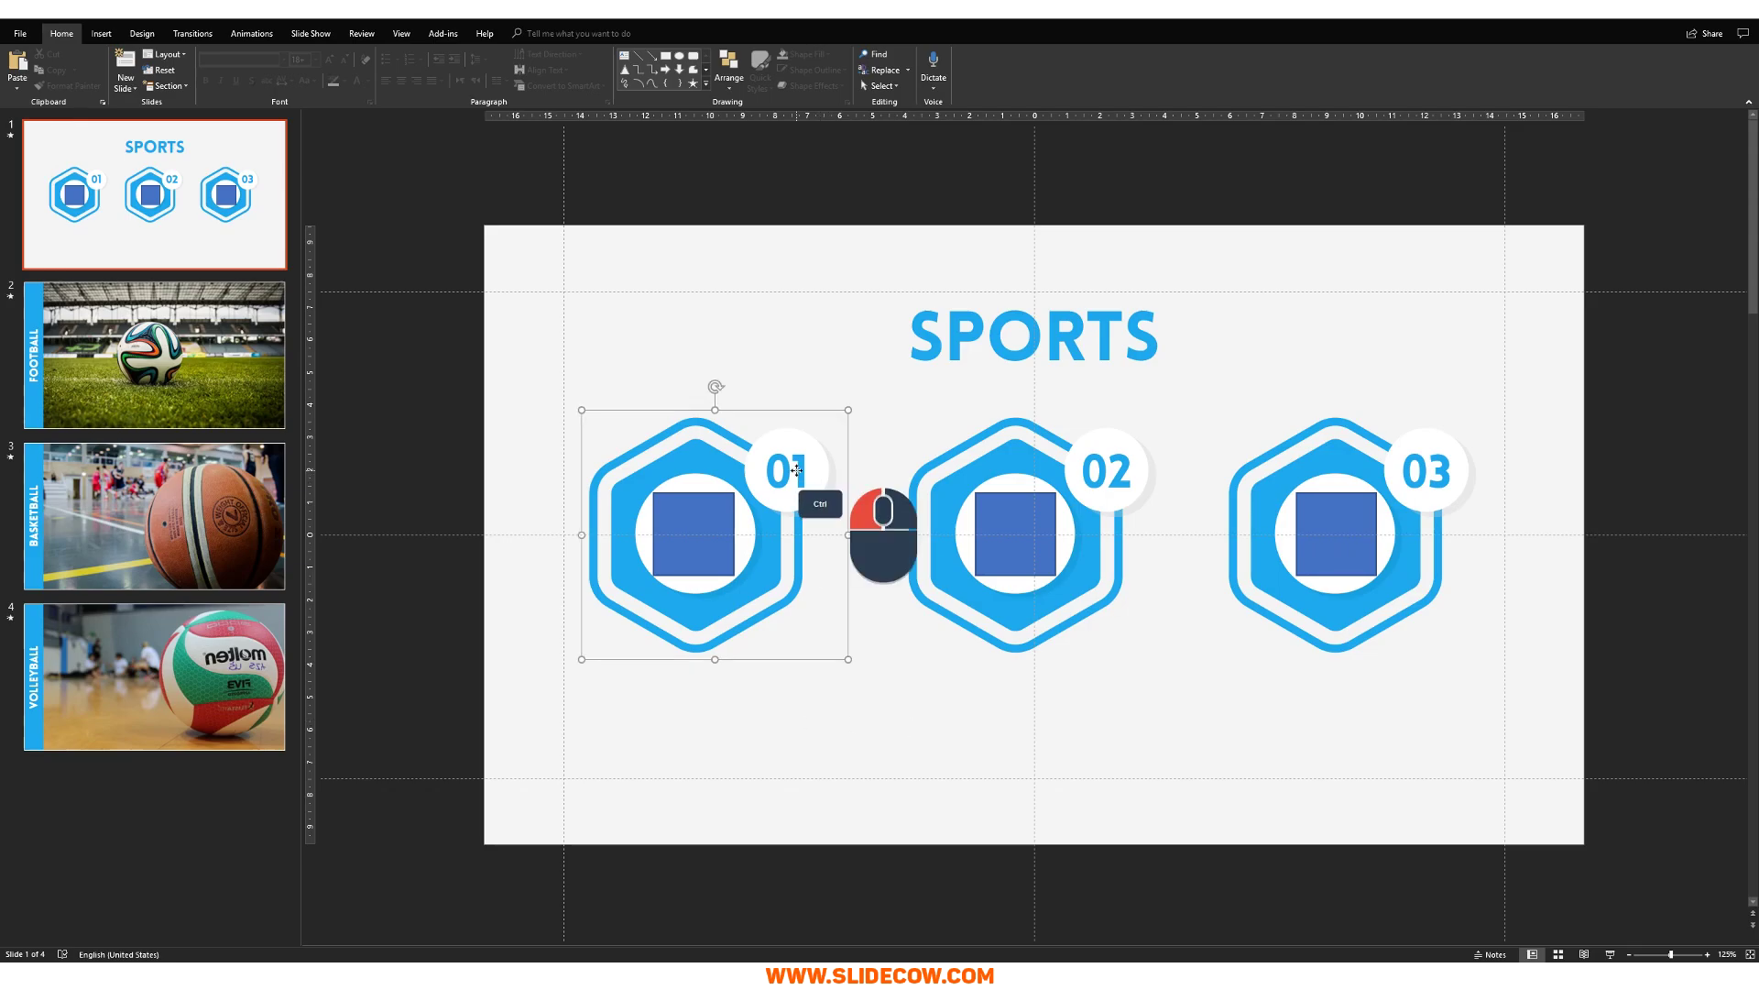
left_click(1119, 468, "ctrl")
left_click(1427, 464, "ctrl")
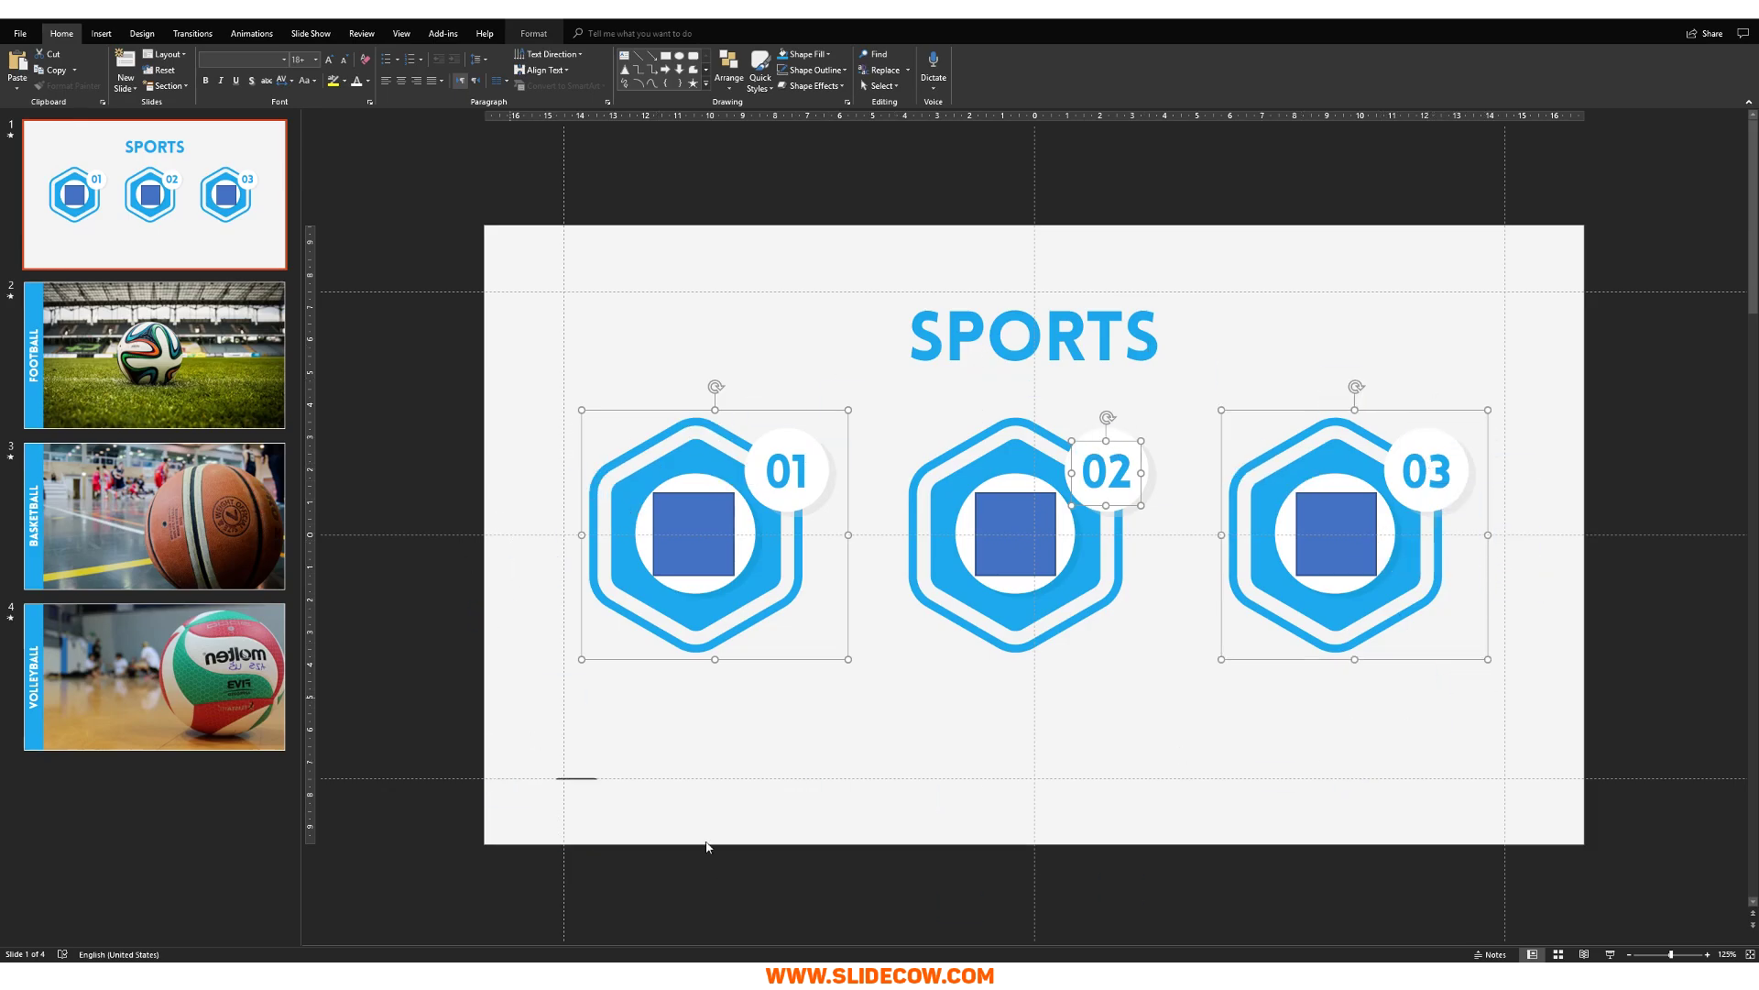
left_click(800, 774)
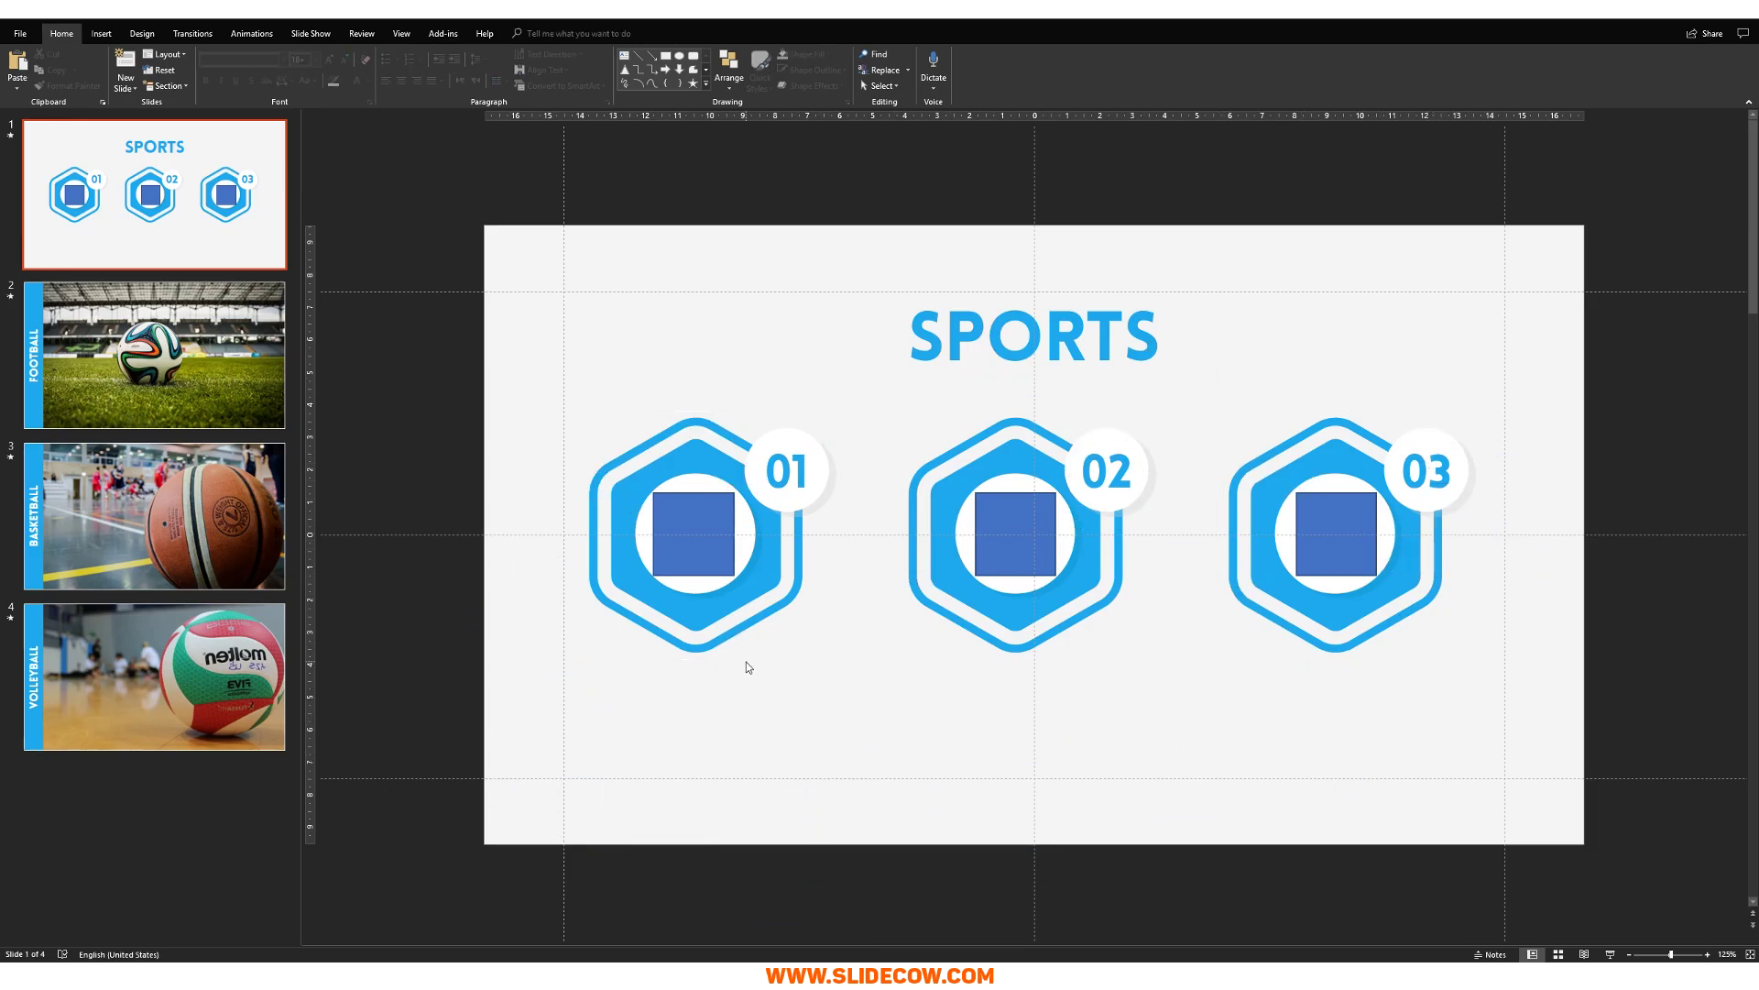
scroll(697, 546, "down", 2)
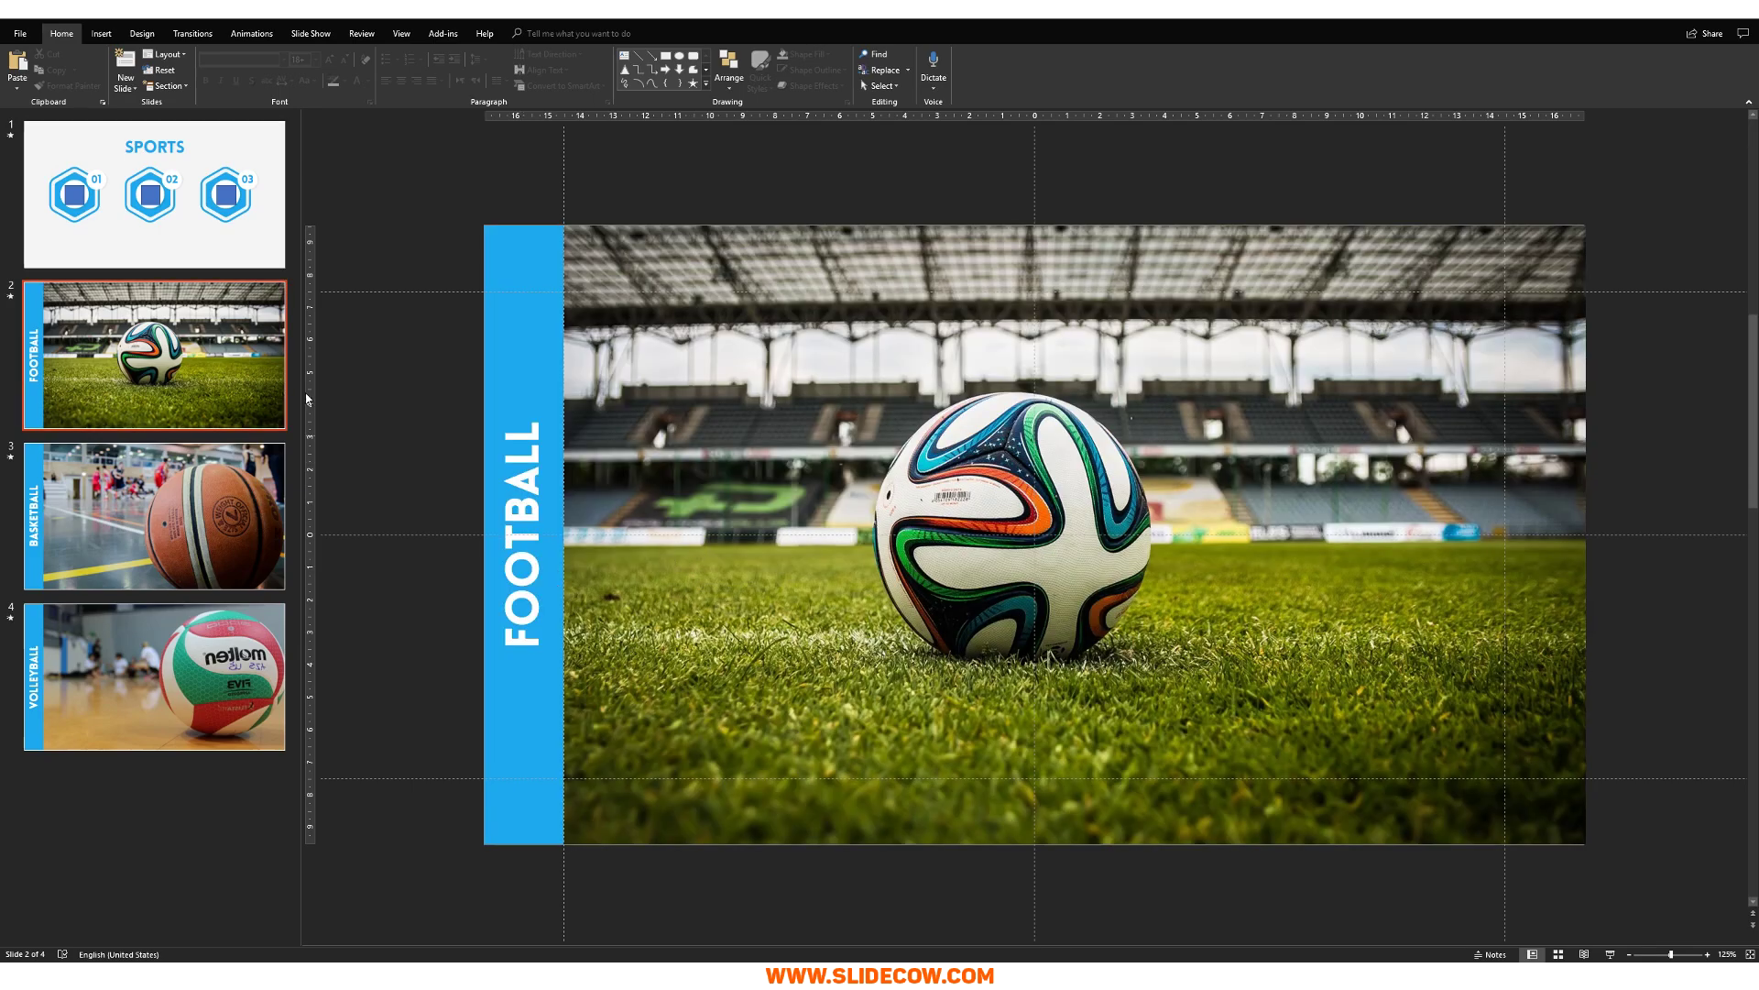
left_click(252, 215)
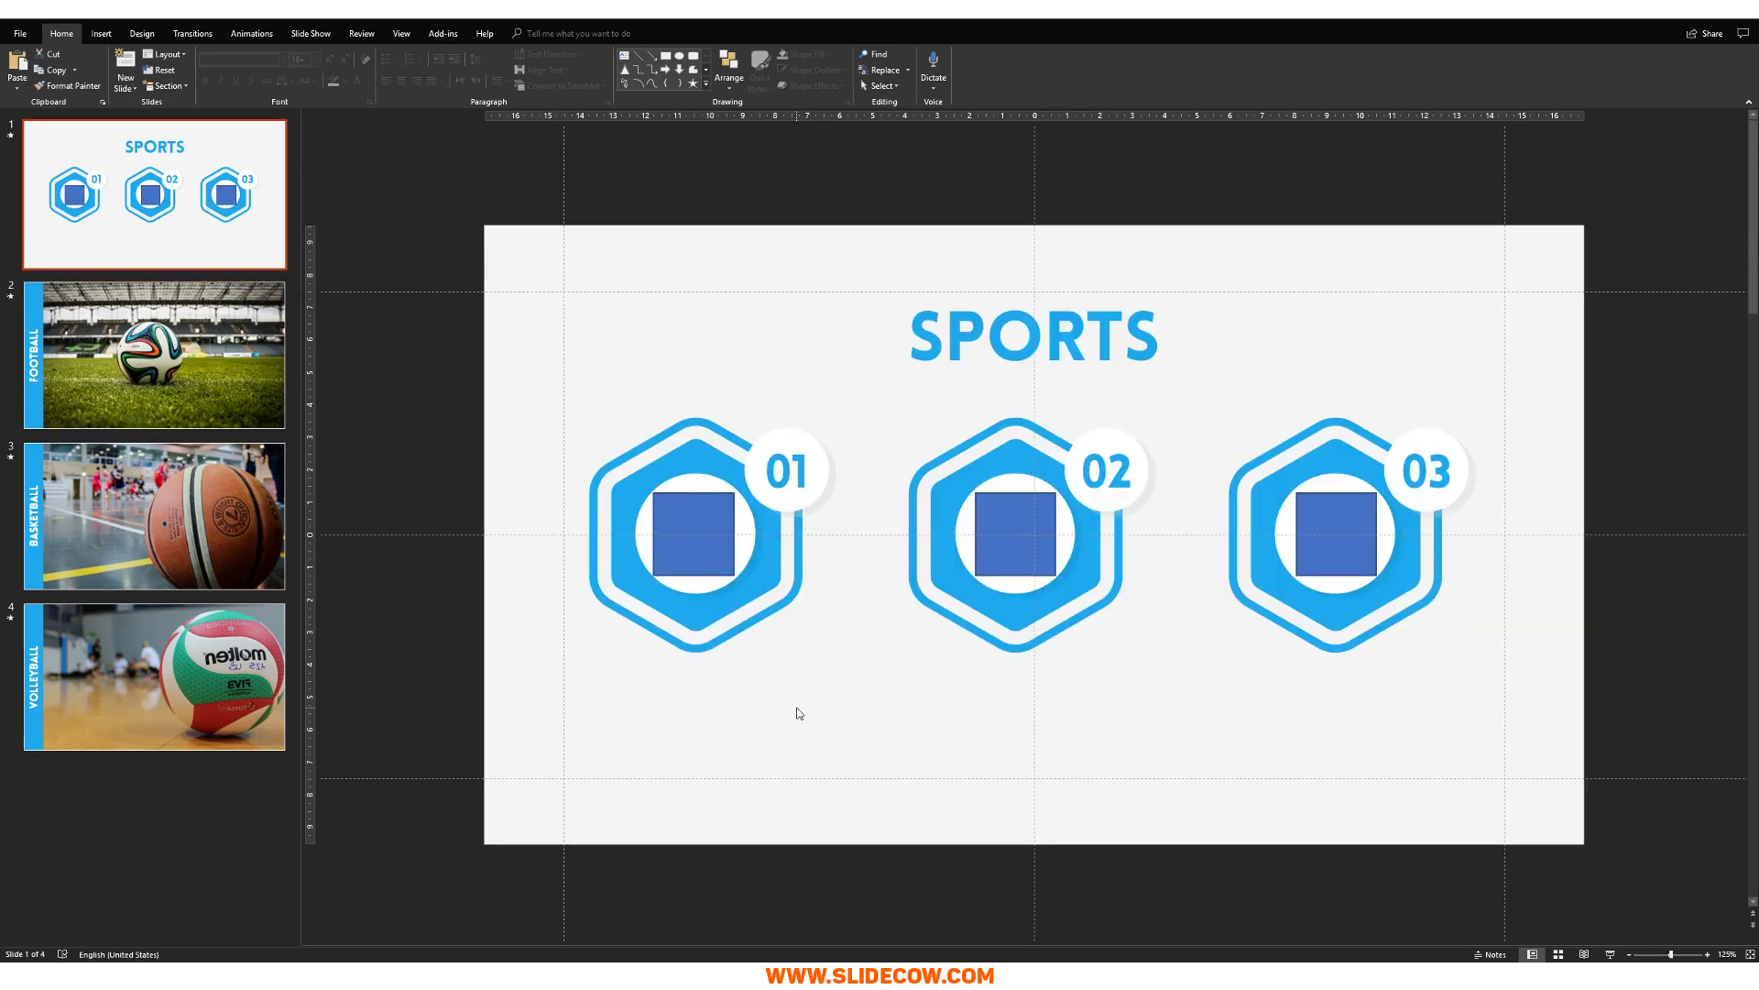
key("shift")
left_click(714, 530, "shift")
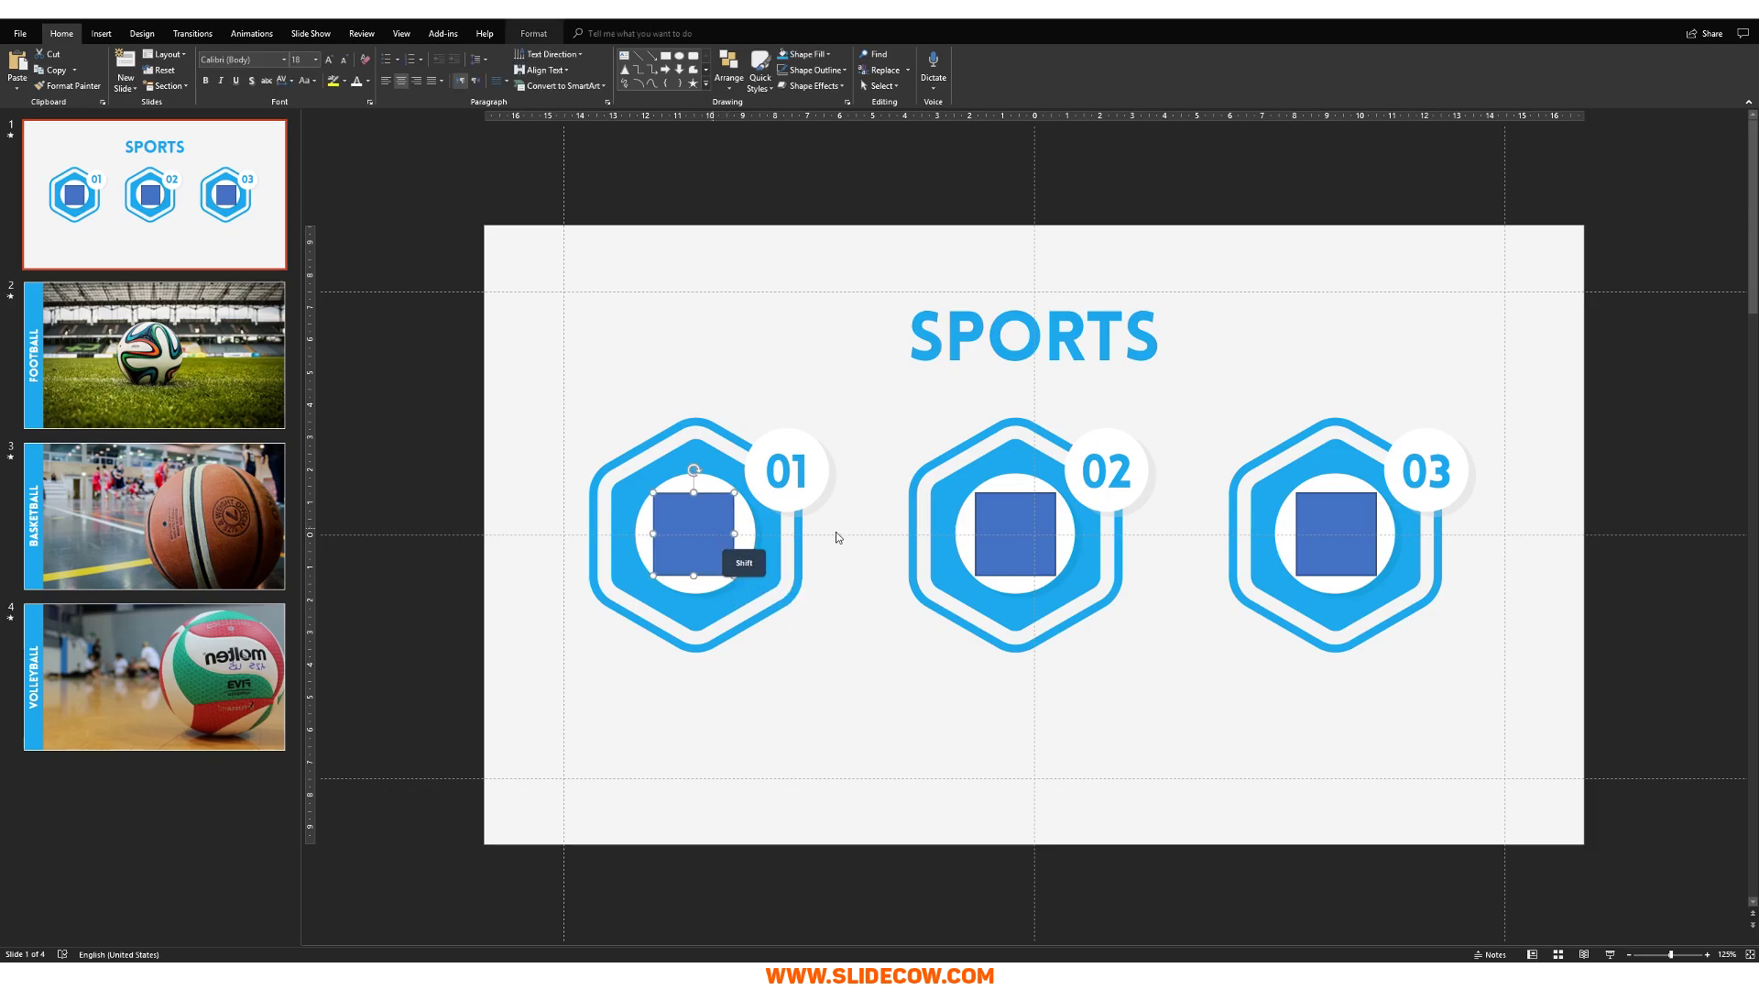
left_click(1016, 527, "shift")
left_click(1329, 530, "shift")
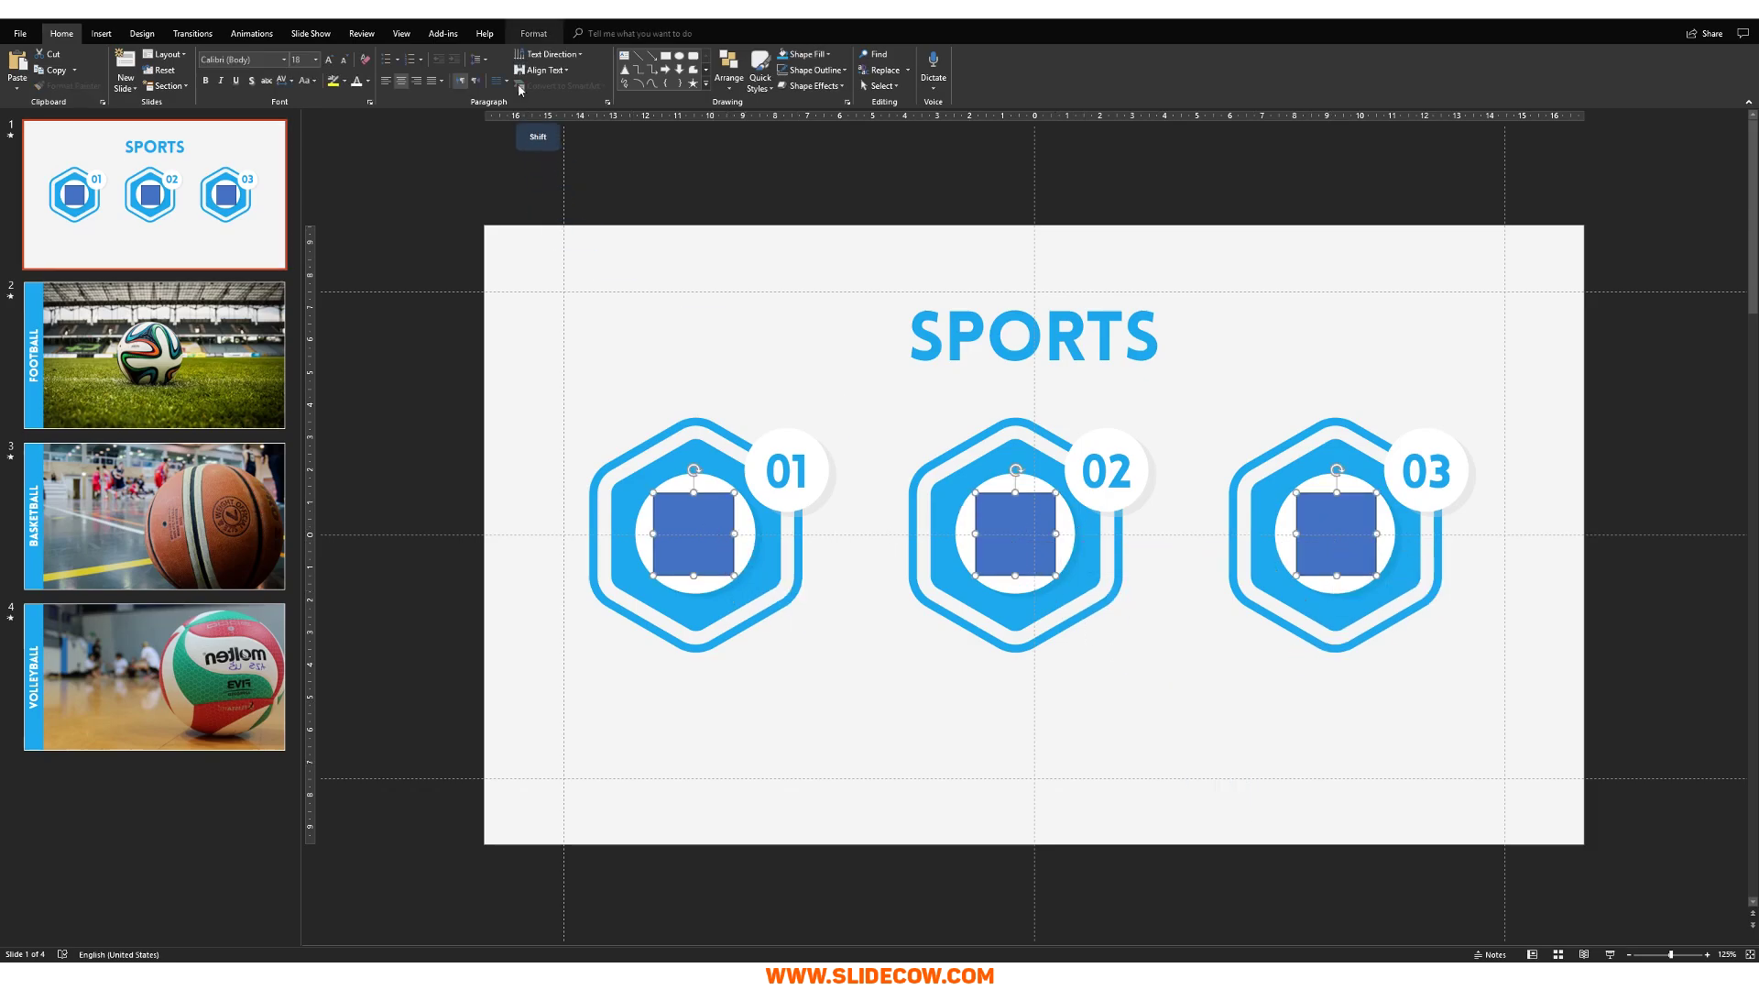
- Give the three link squares No Fill and No Outline so the sport icons show through
left_click(539, 33)
left_click(511, 57)
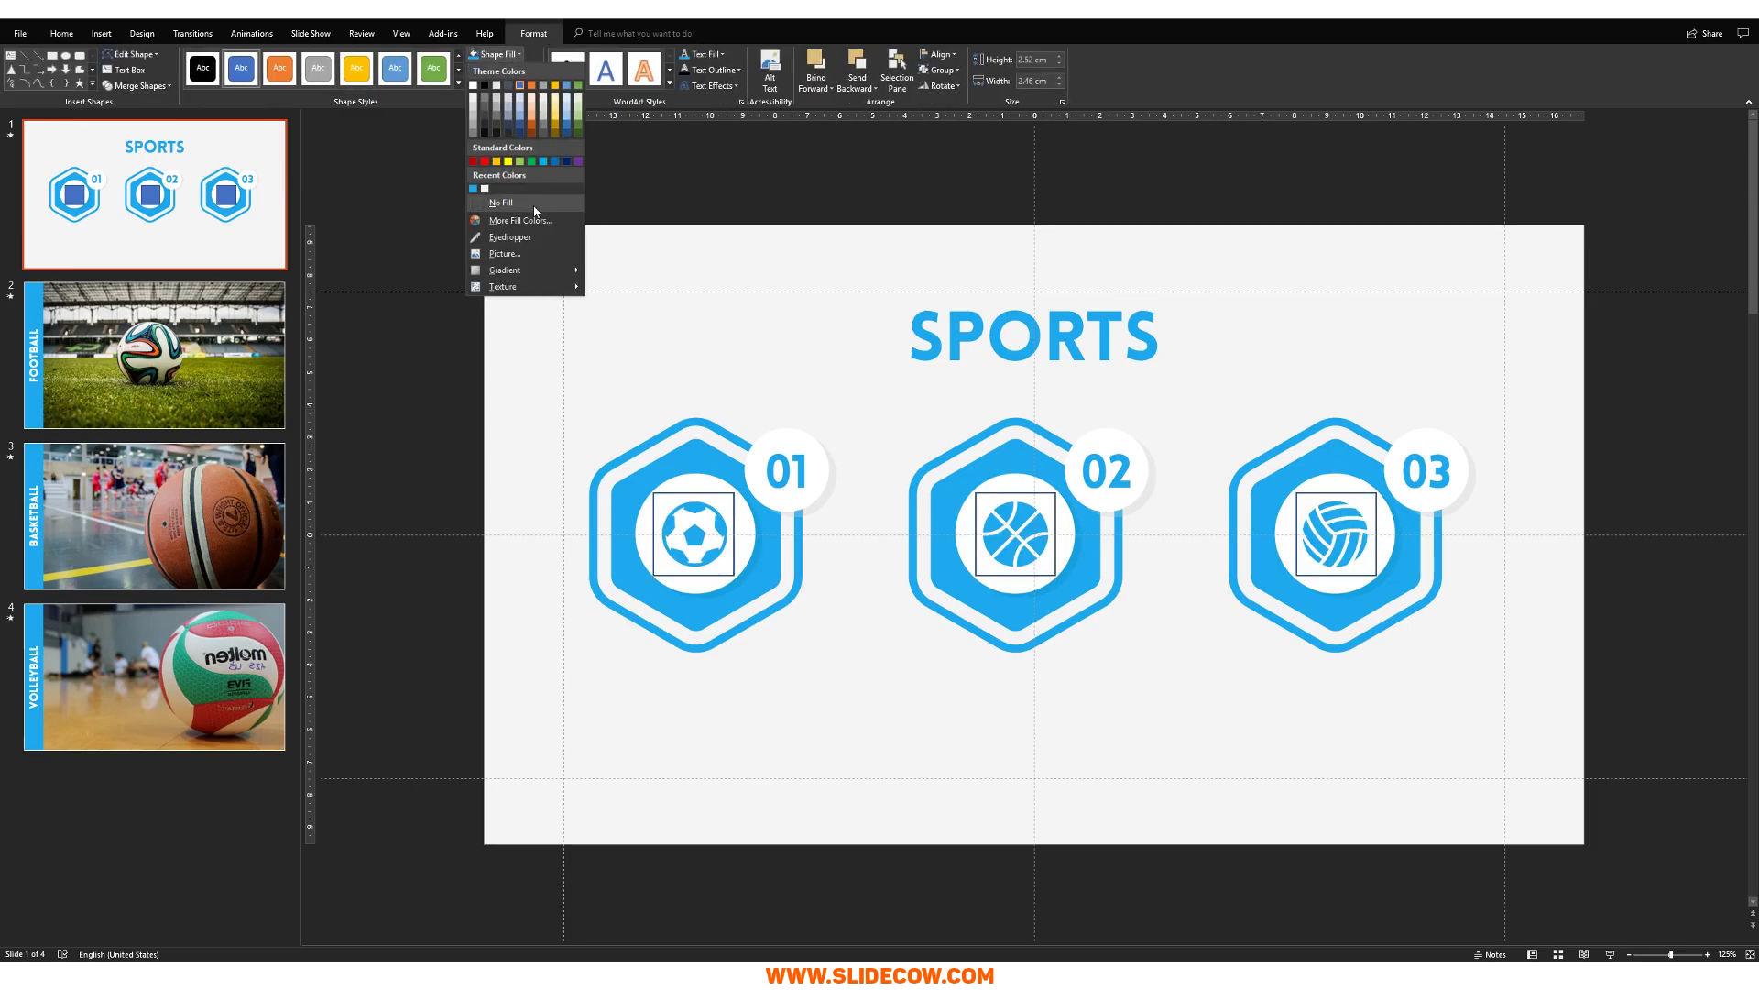
left_click(535, 208)
left_click(524, 72)
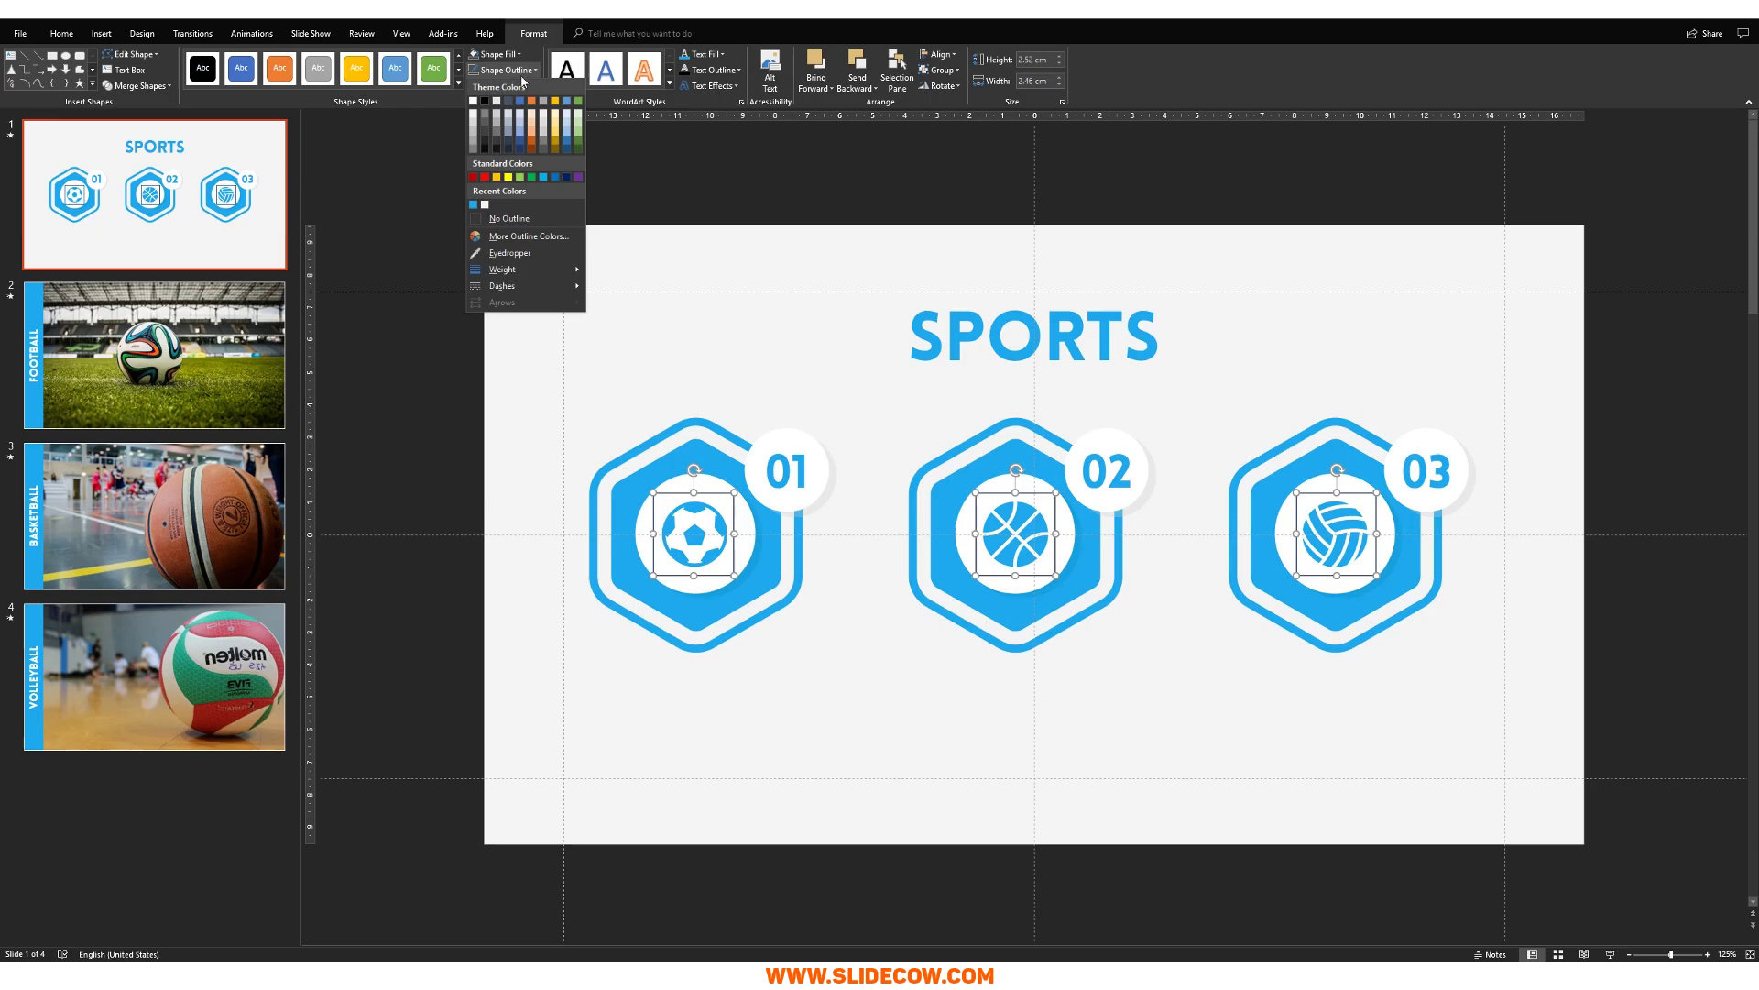
left_click(552, 218)
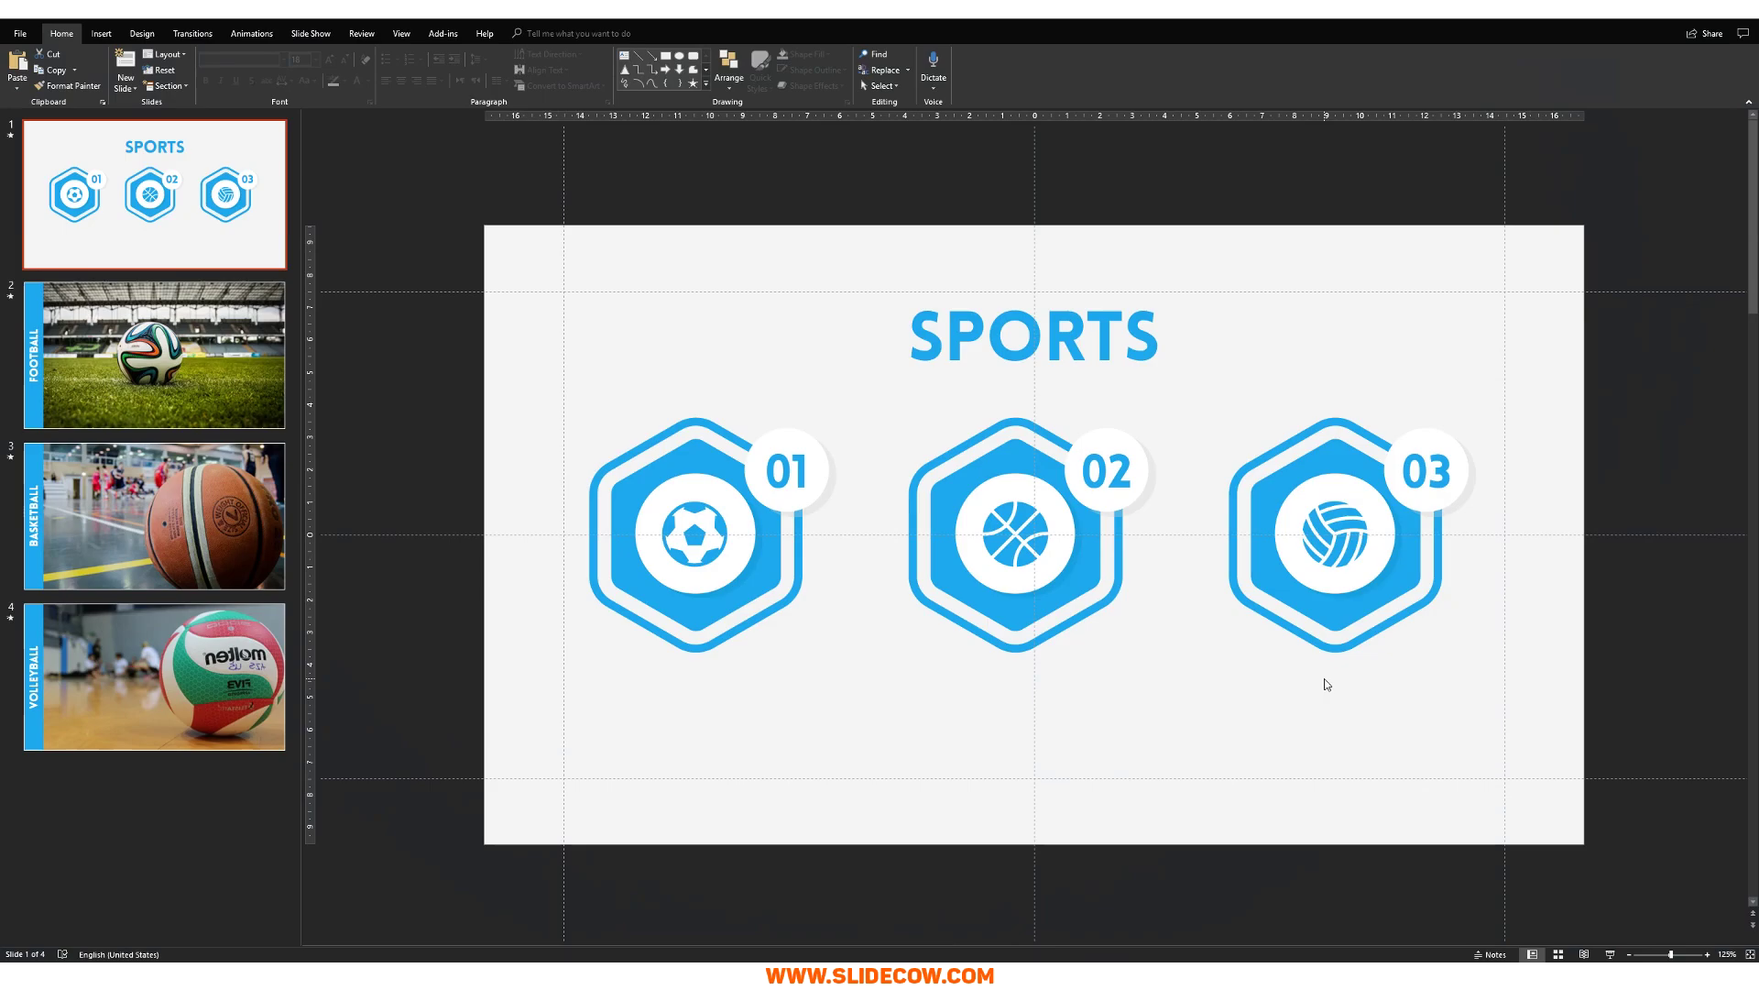
left_click_drag(410, 187, 1576, 845)
left_click(1208, 711)
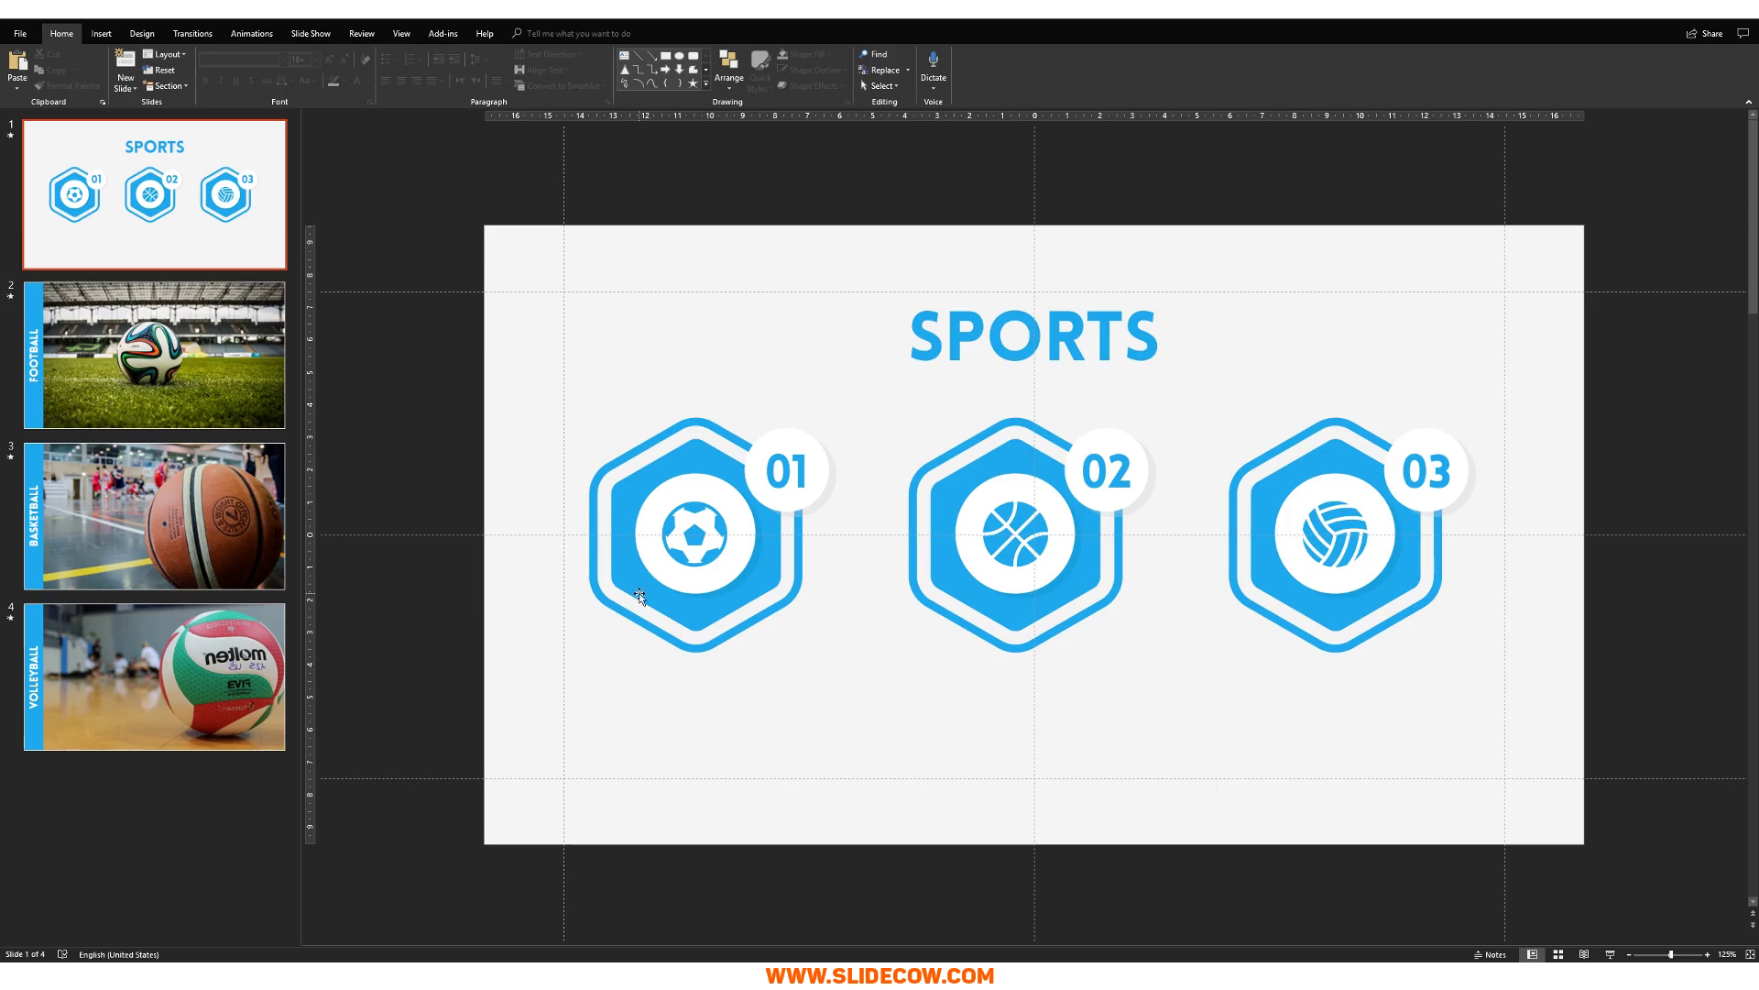
left_click(140, 327)
key("Down")
key("Down")
key("Up")
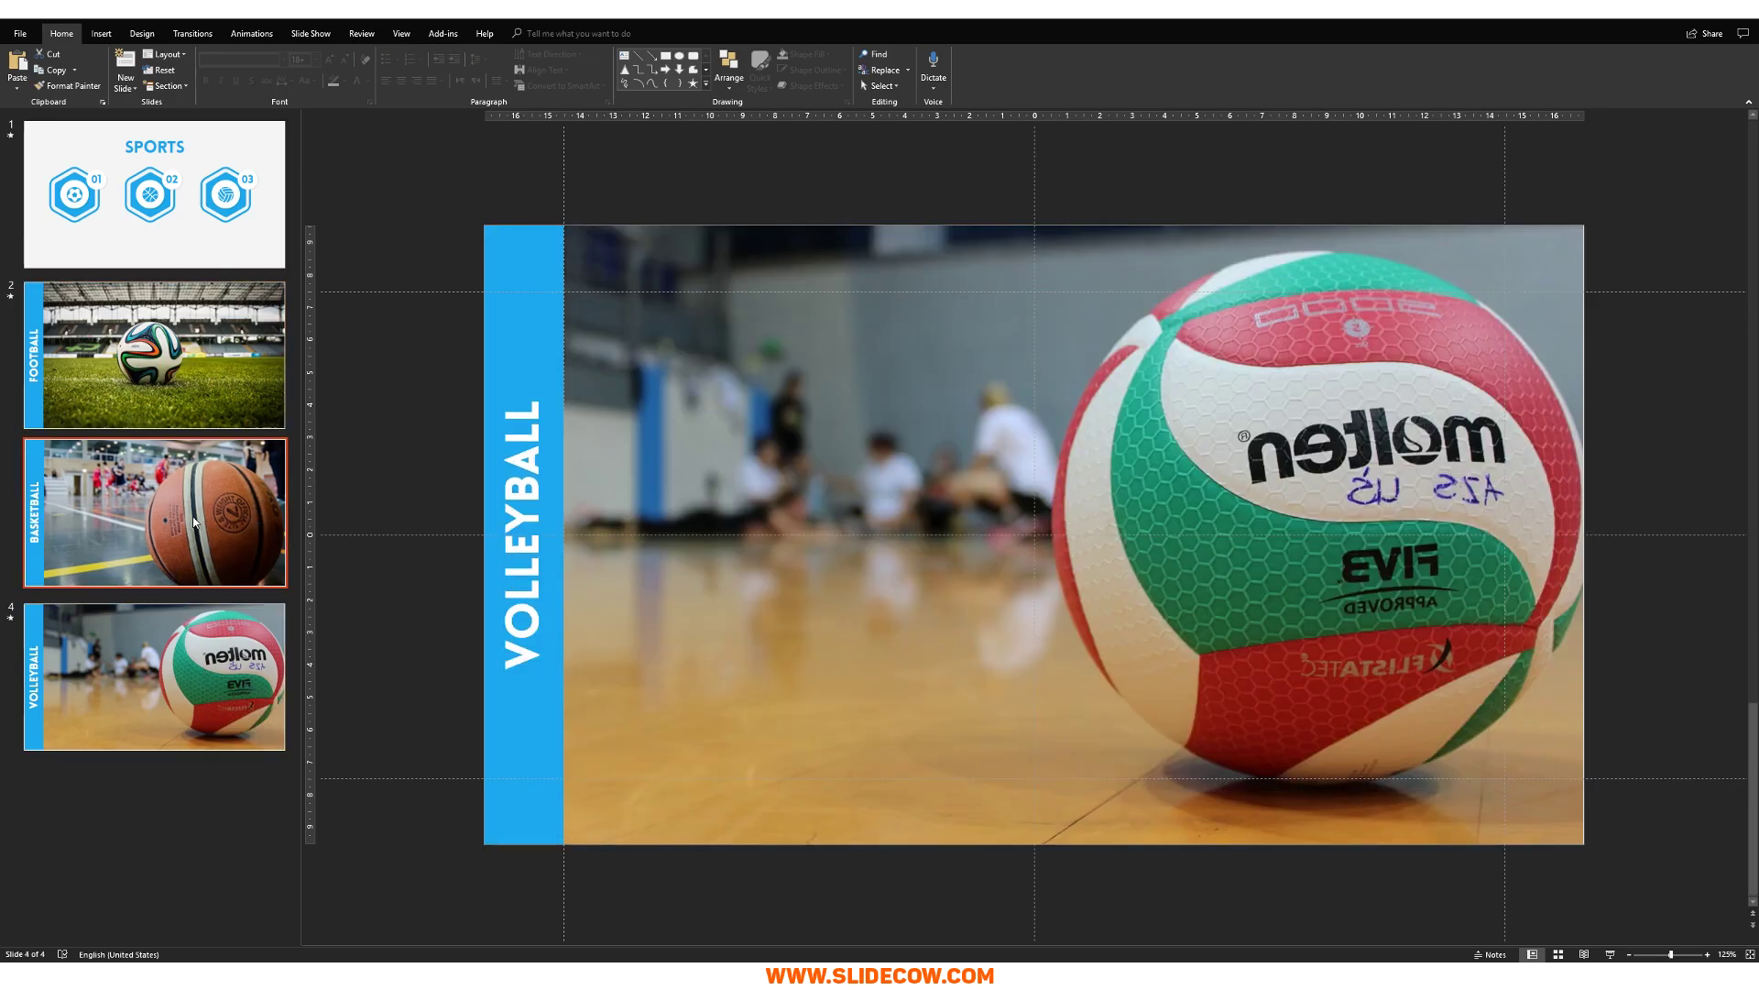
key("Up")
key("Up")
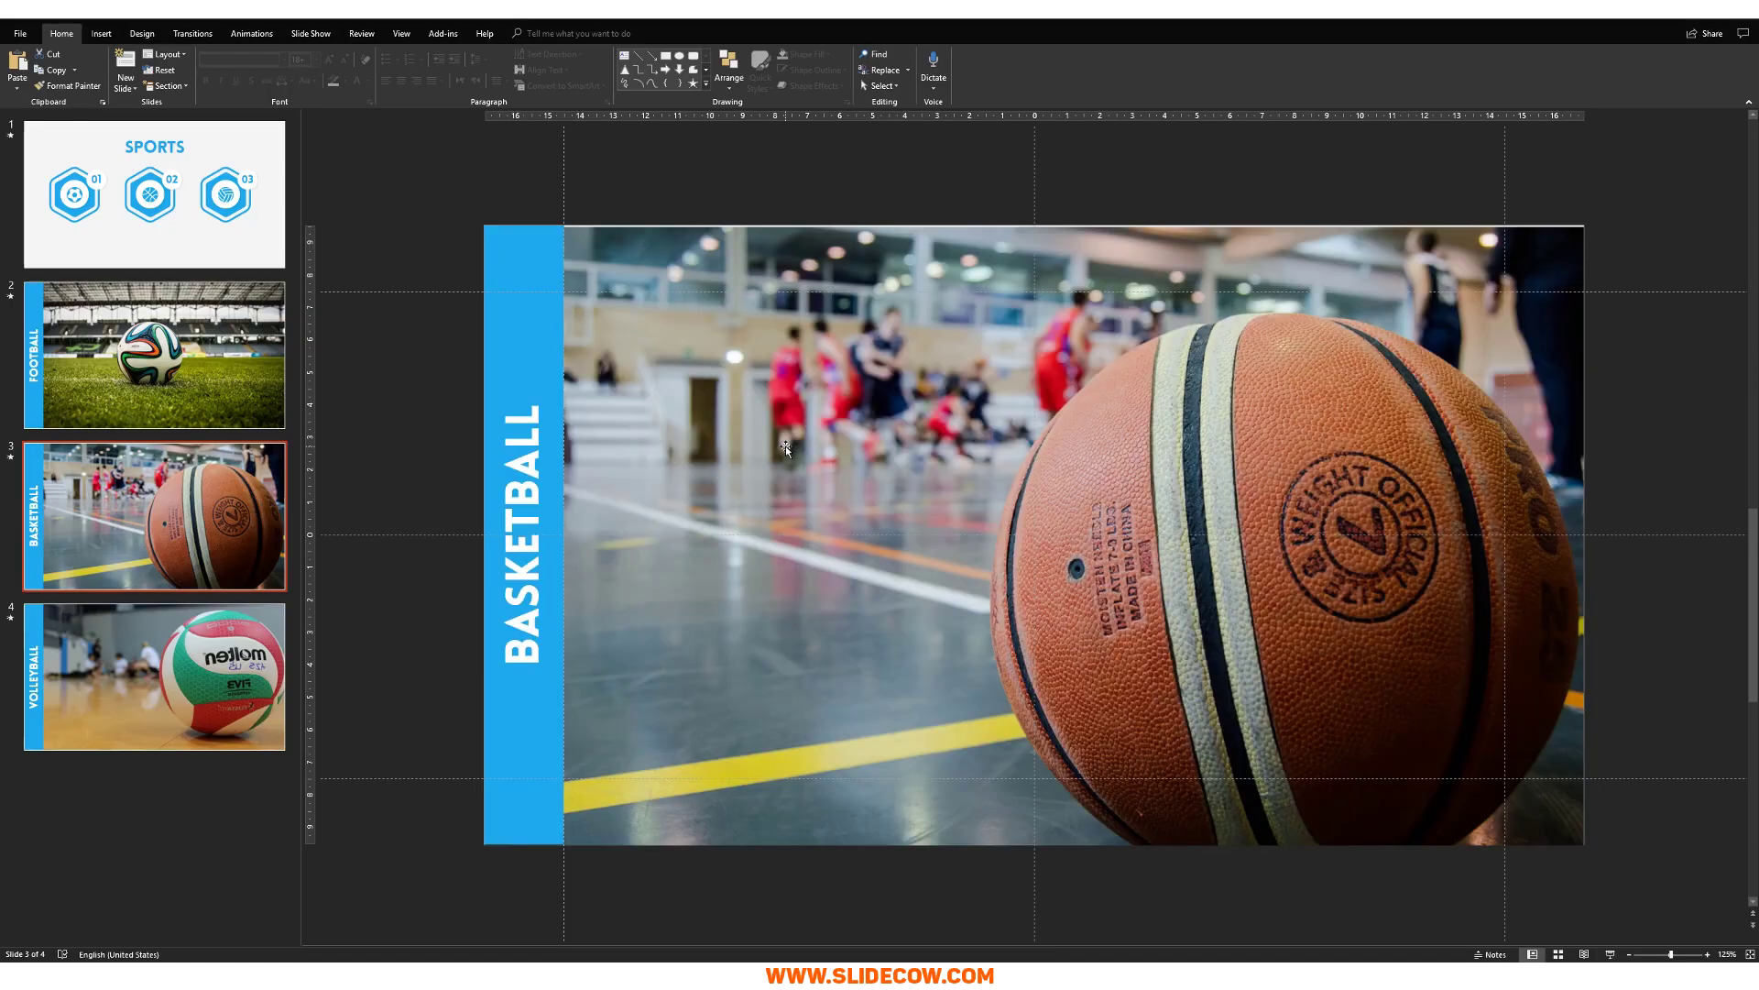
left_click(259, 249)
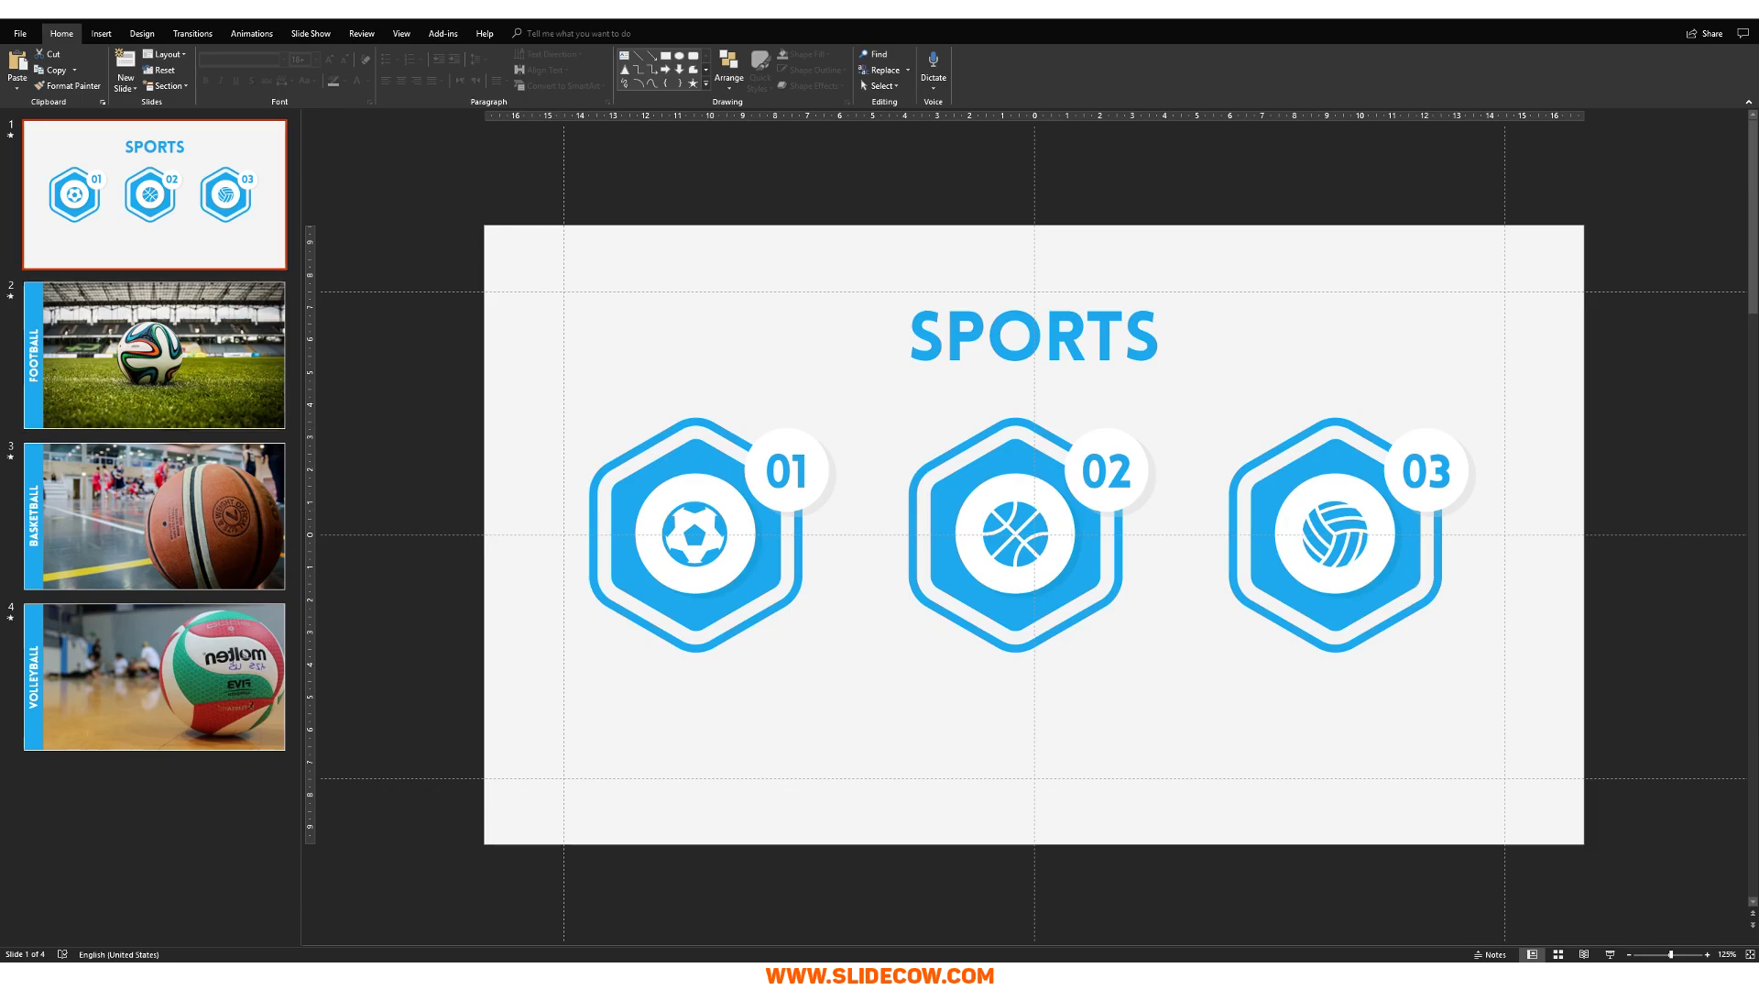
- Paste the home icon onto the Football slide and select it
left_click(161, 341)
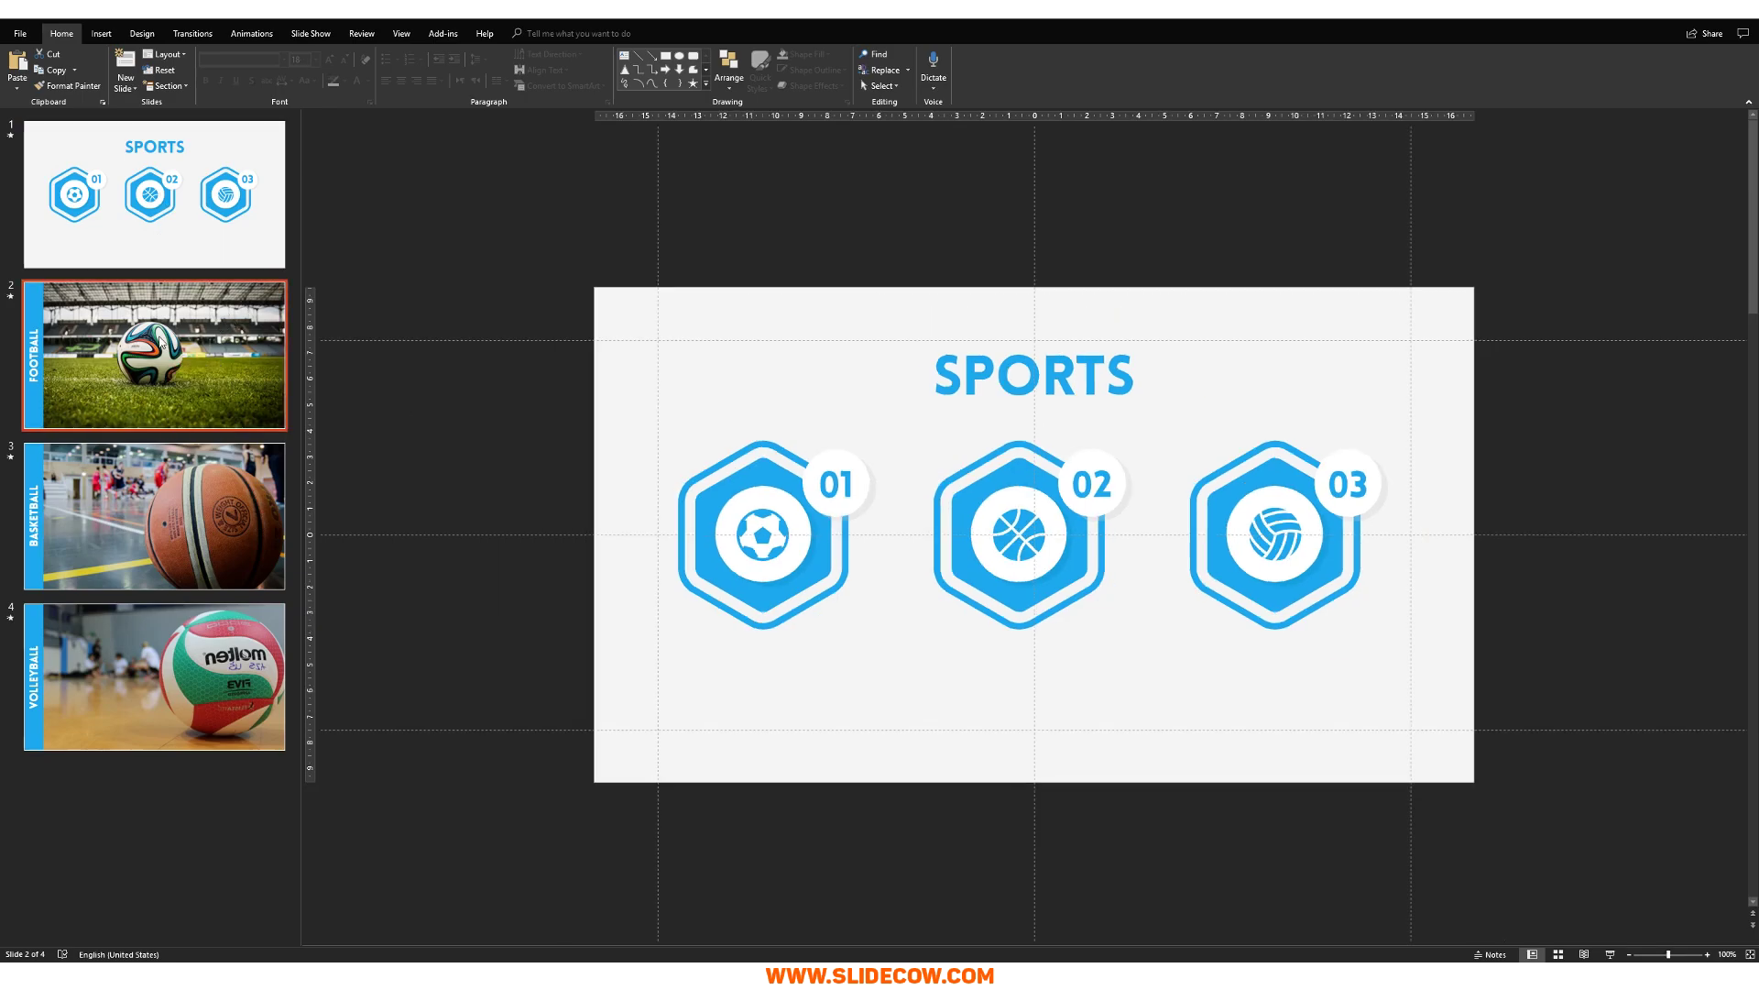
key("ctrl+v")
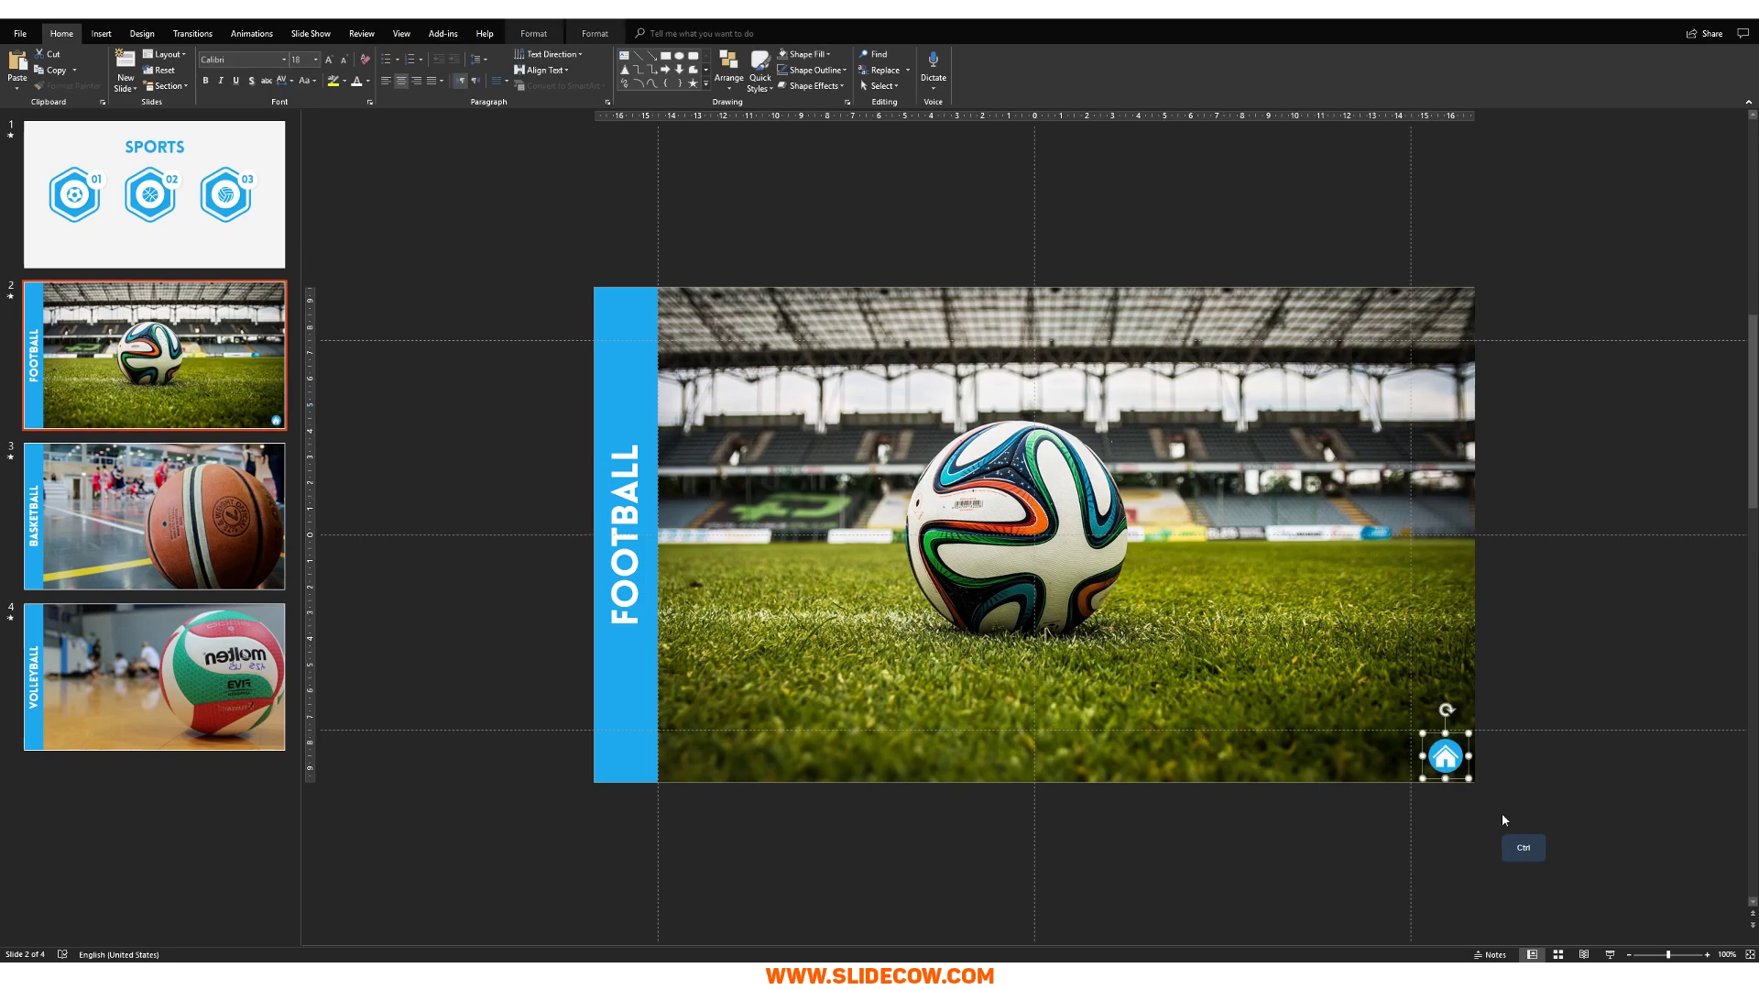
scroll(1502, 811, "up", 5)
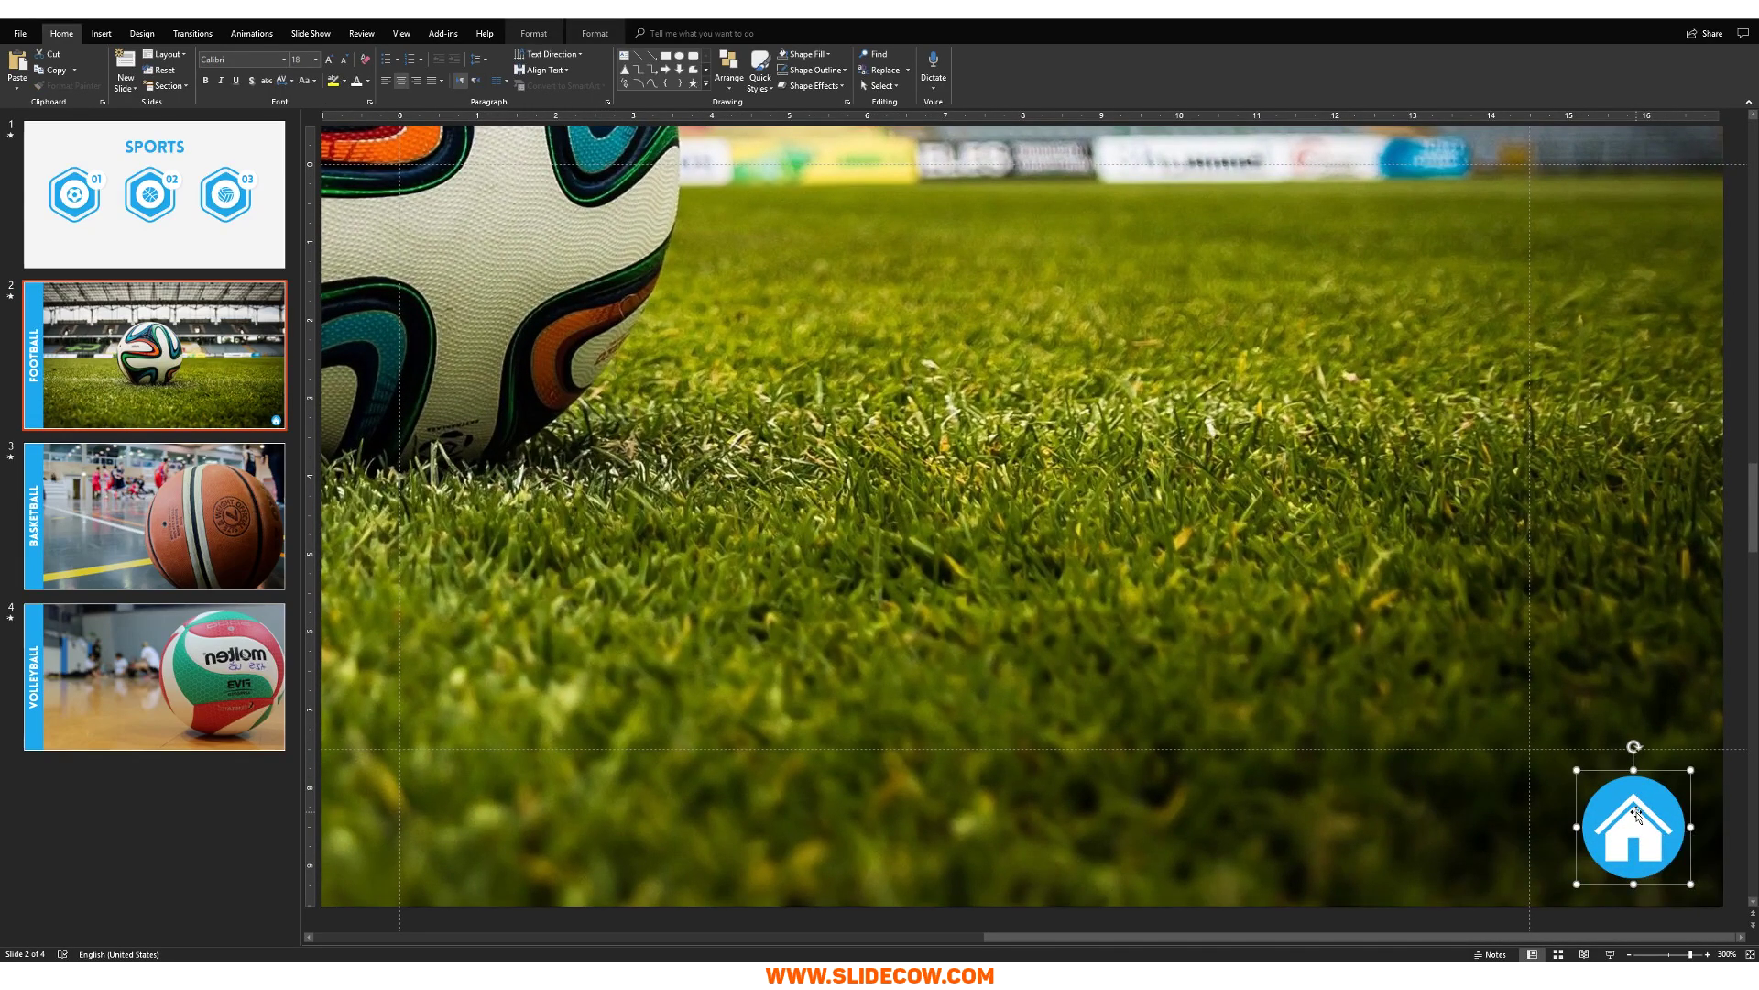
left_click(1634, 778)
left_click(1642, 773)
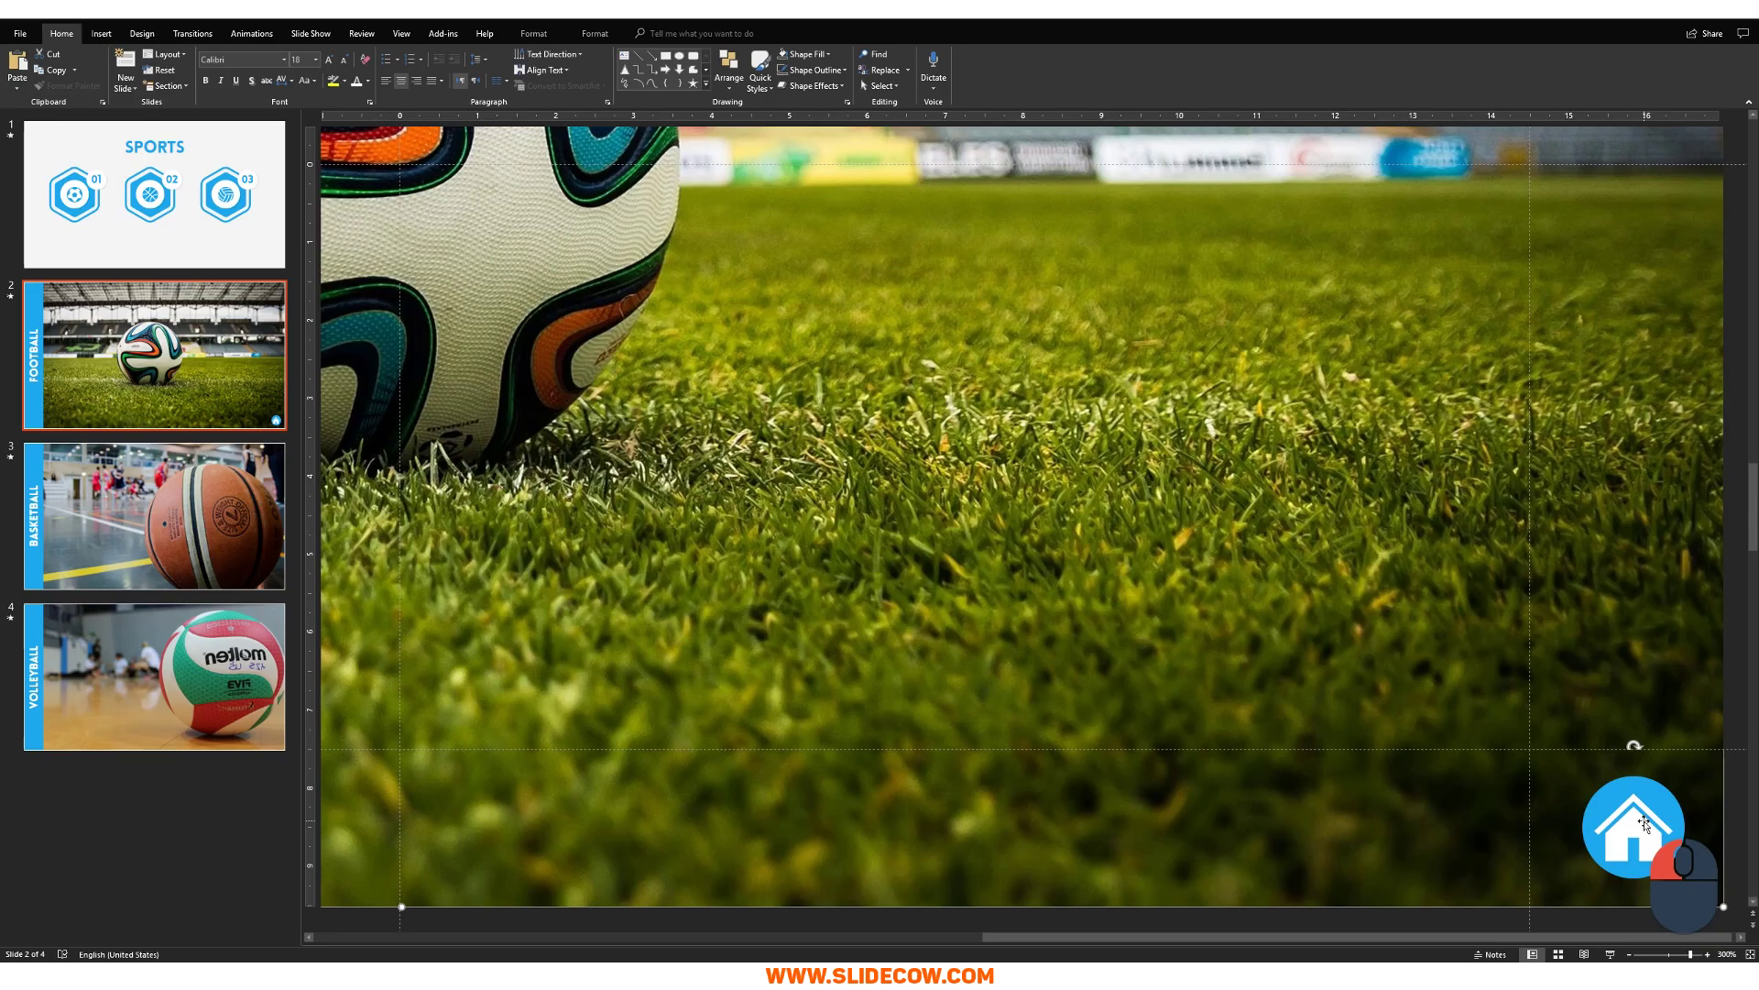
scroll(1654, 860, "down", 2)
scroll(1655, 859, "down", 2)
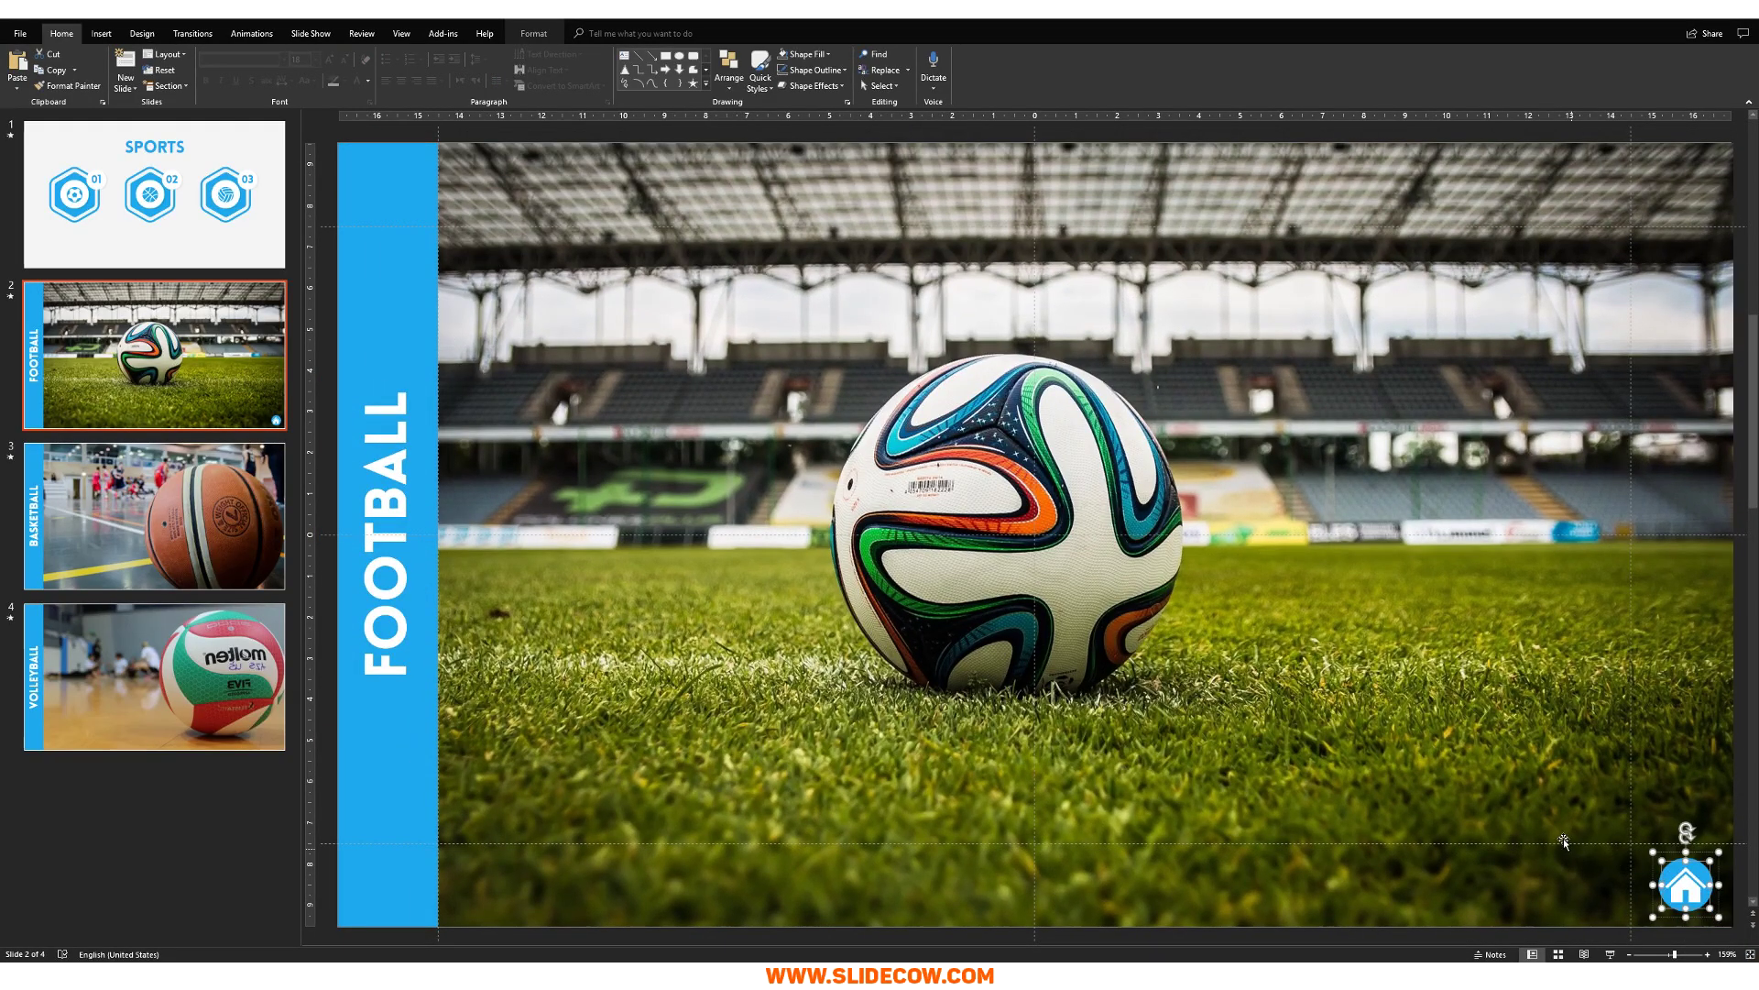
- Try orange and outline colours on the home icon, then undo to keep it white on blue
left_click(518, 34)
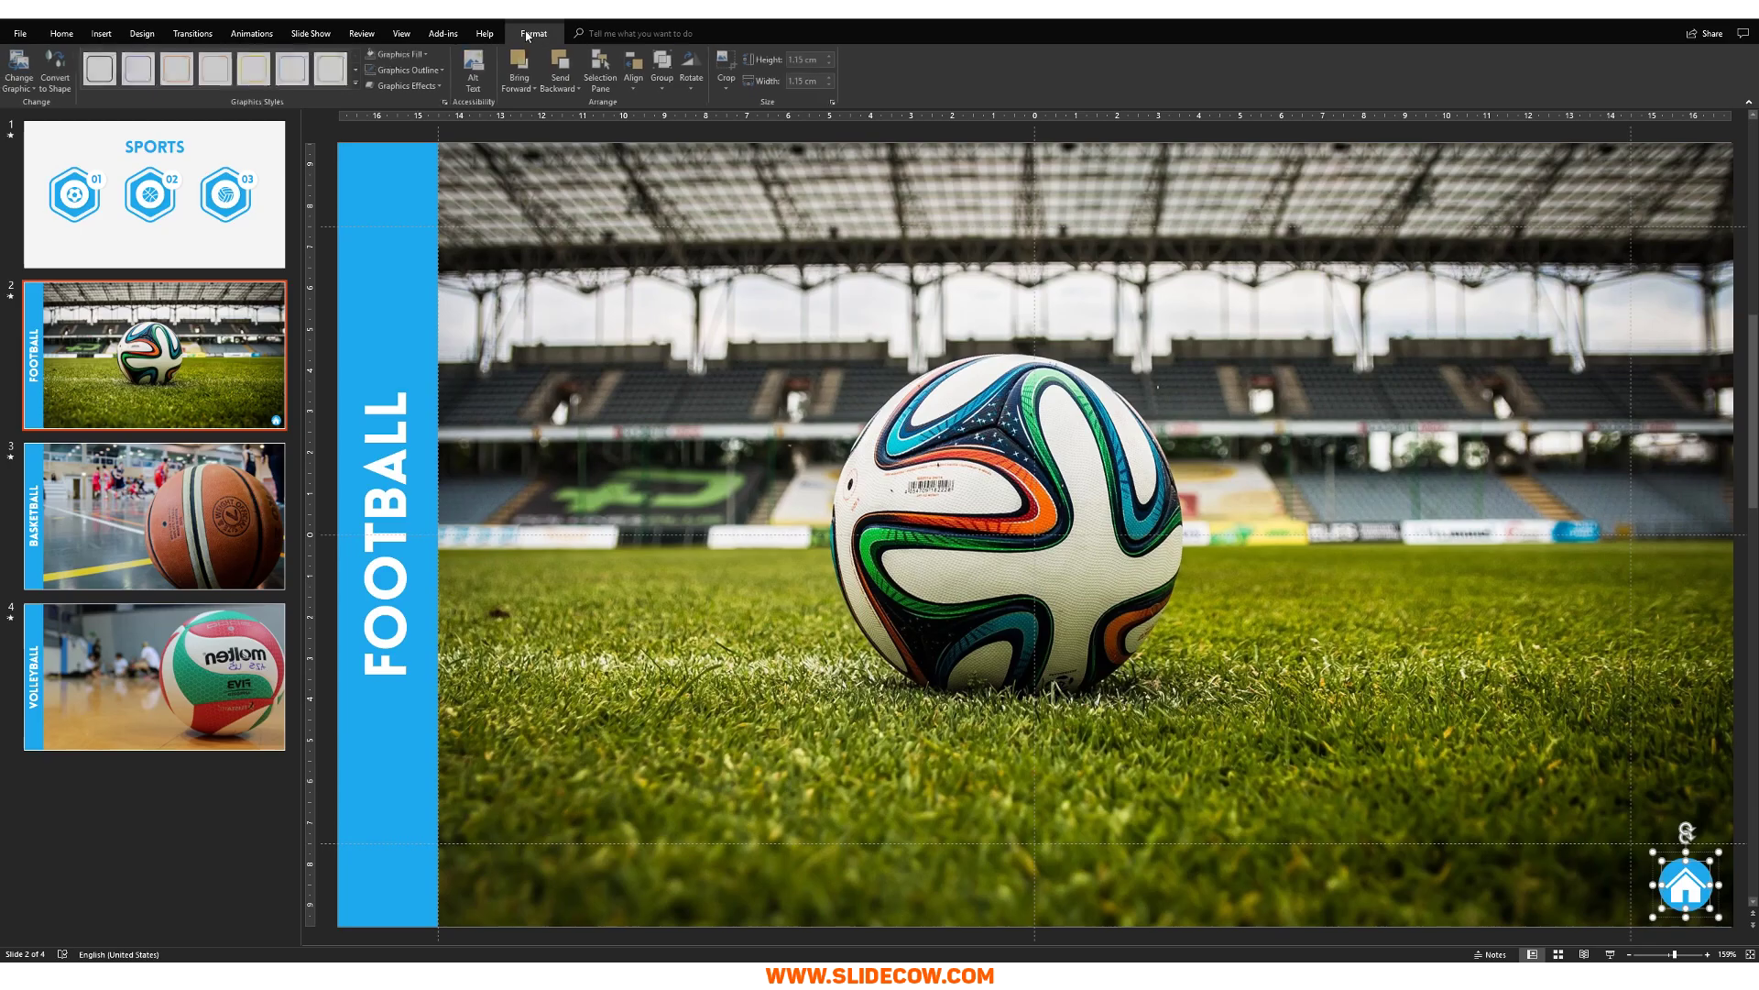
left_click(433, 72)
left_click(438, 117)
left_click(434, 72)
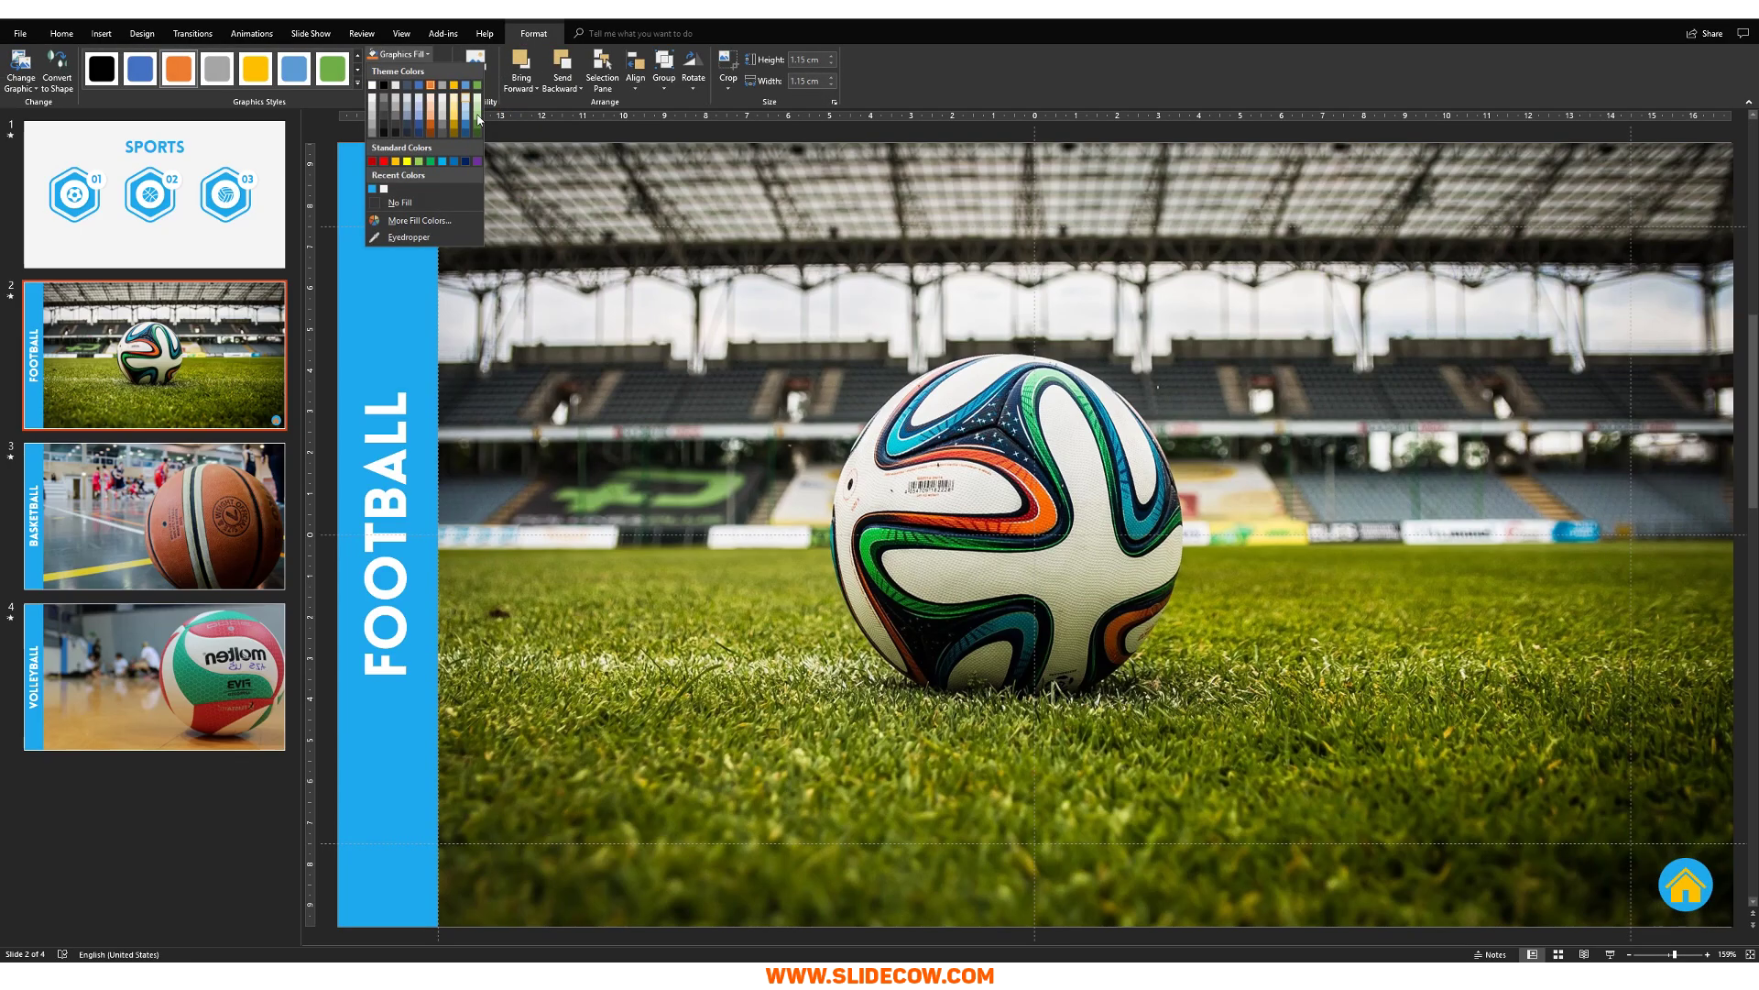
left_click(498, 135)
key("ctrl+z")
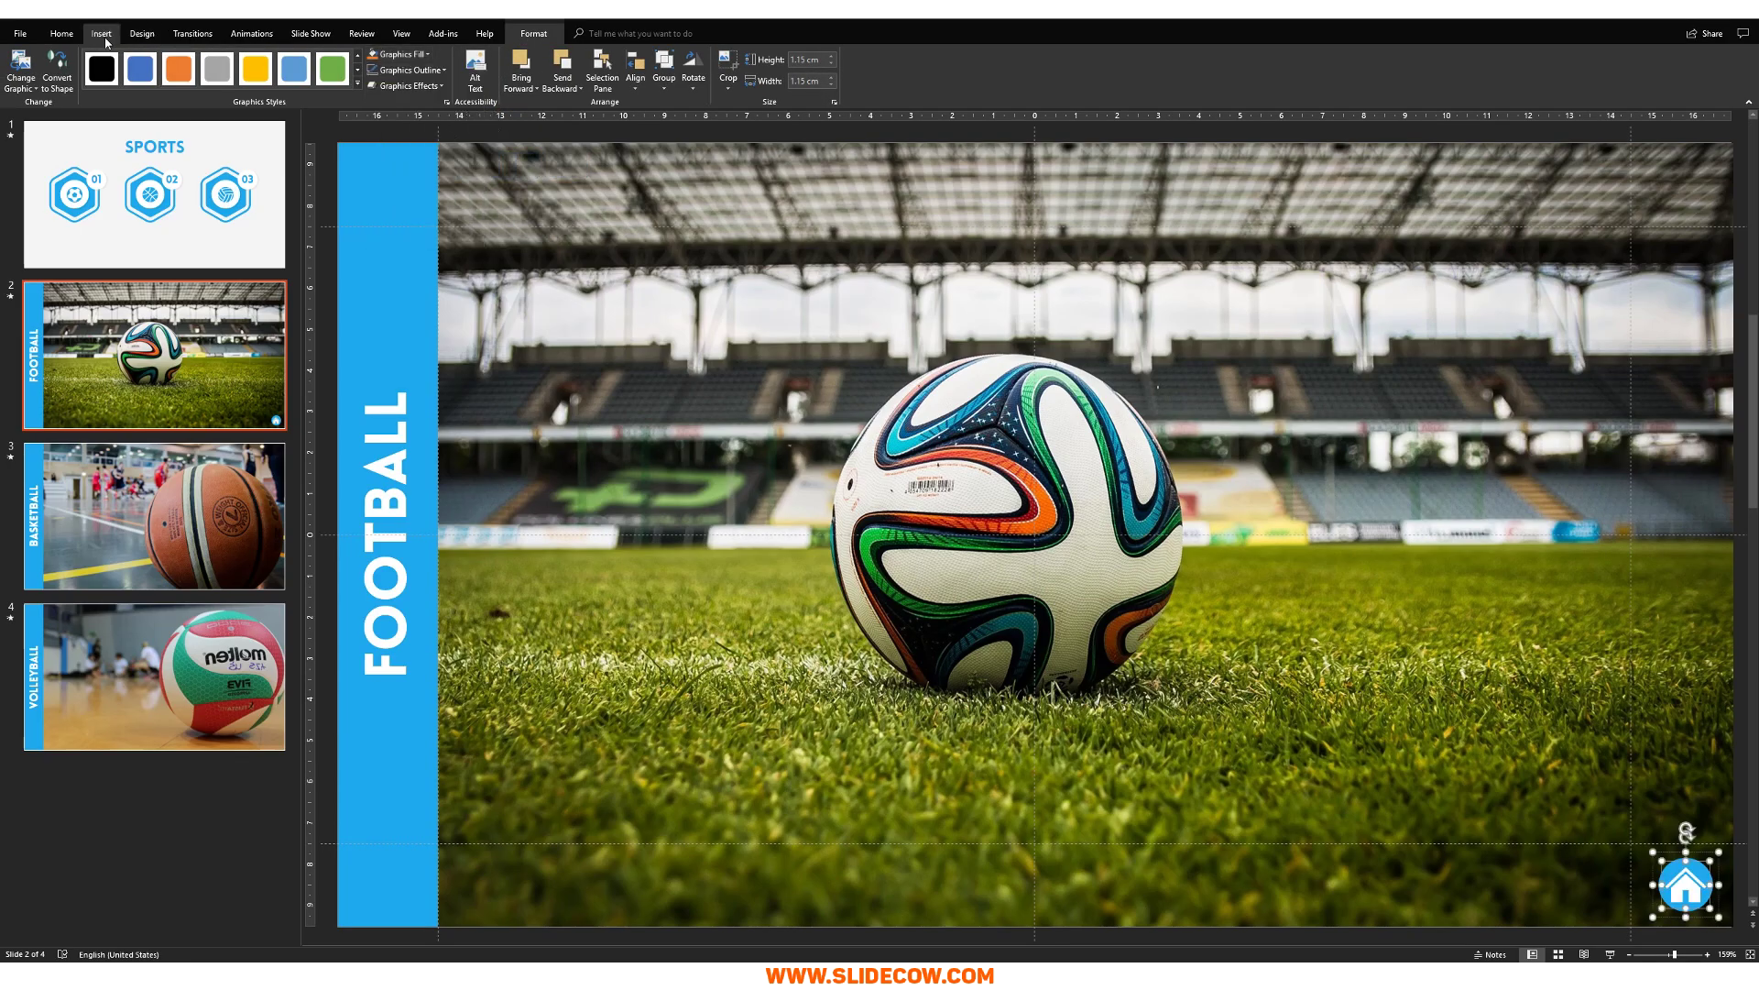
- Zoom in and out to inspect the home icon in the bottom-right corner, then clear the selection
left_click(101, 34)
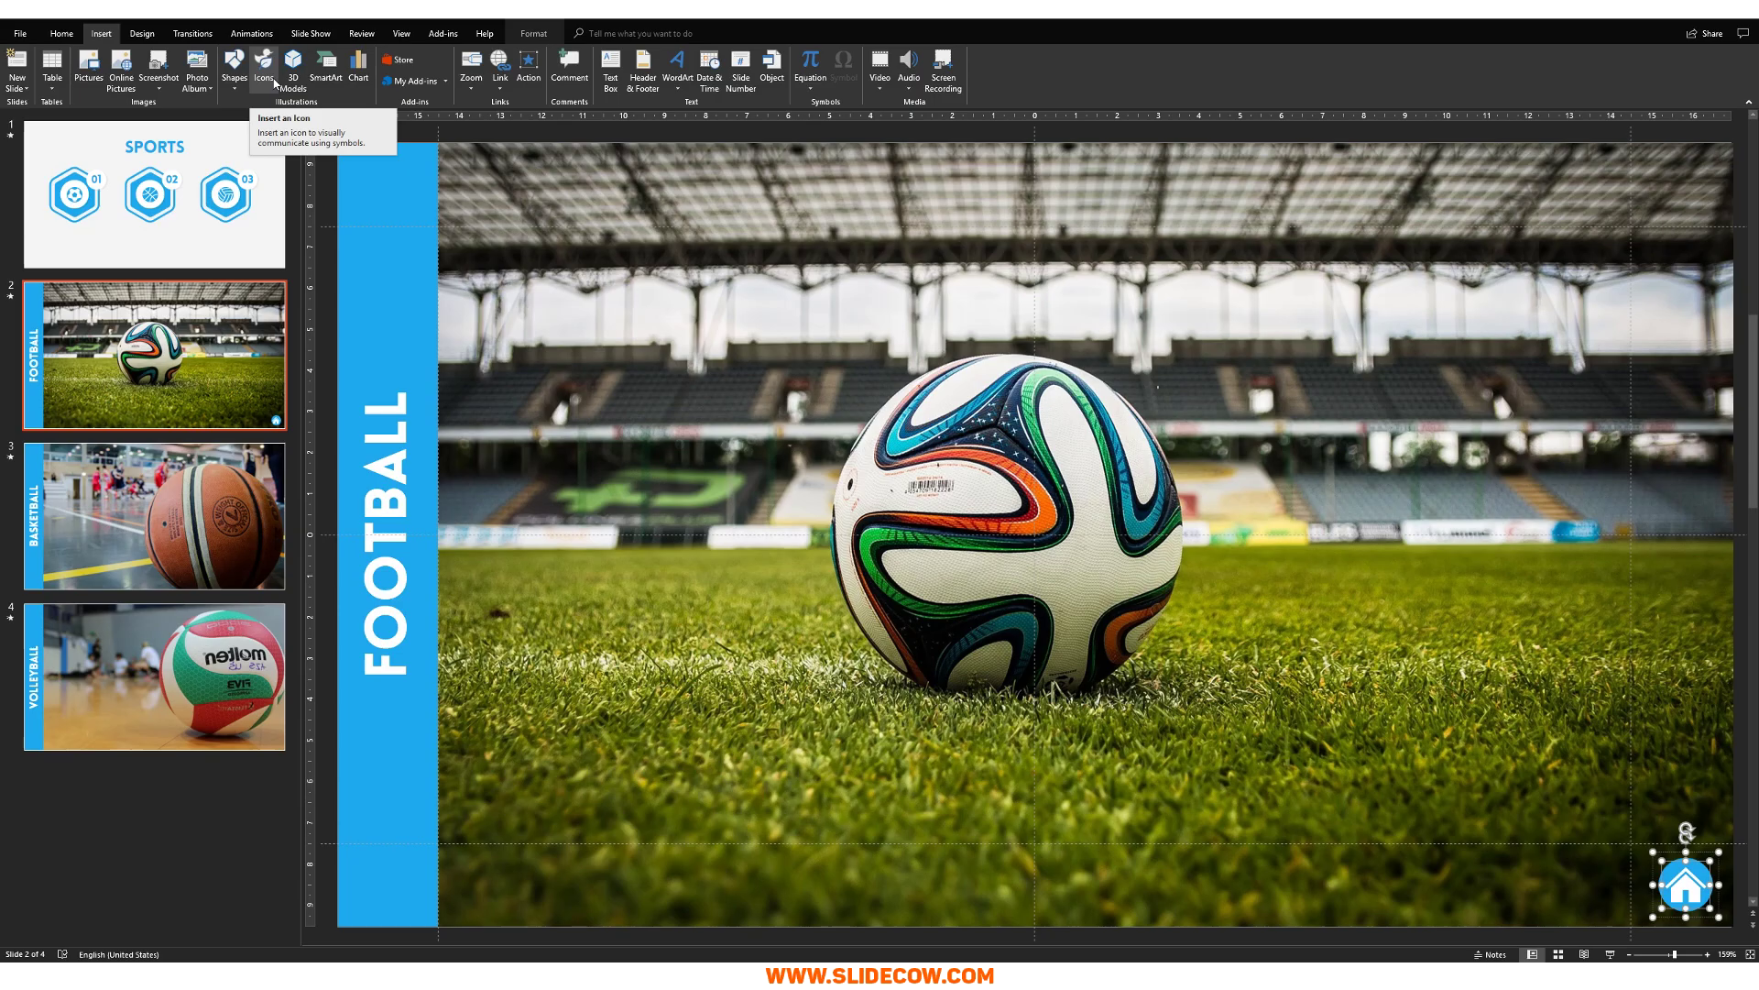
scroll(1061, 244, "down", 5)
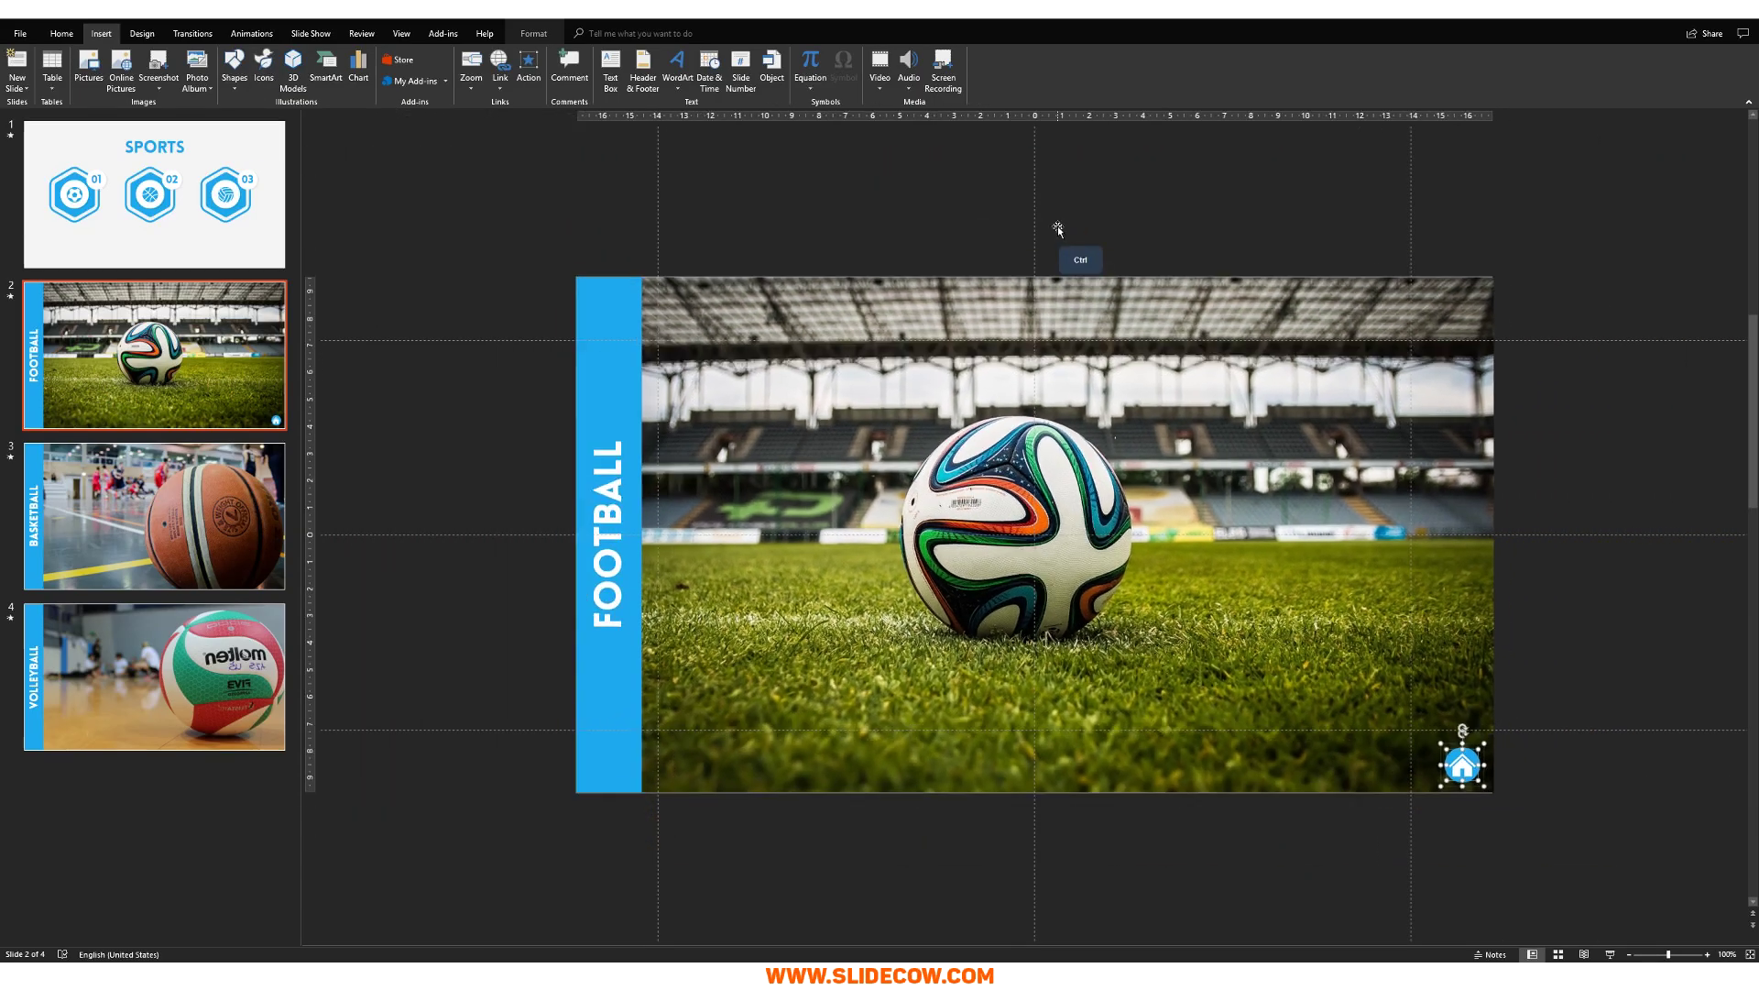
left_click(1531, 746)
left_click(1455, 746)
scroll(1567, 786, "up", 5)
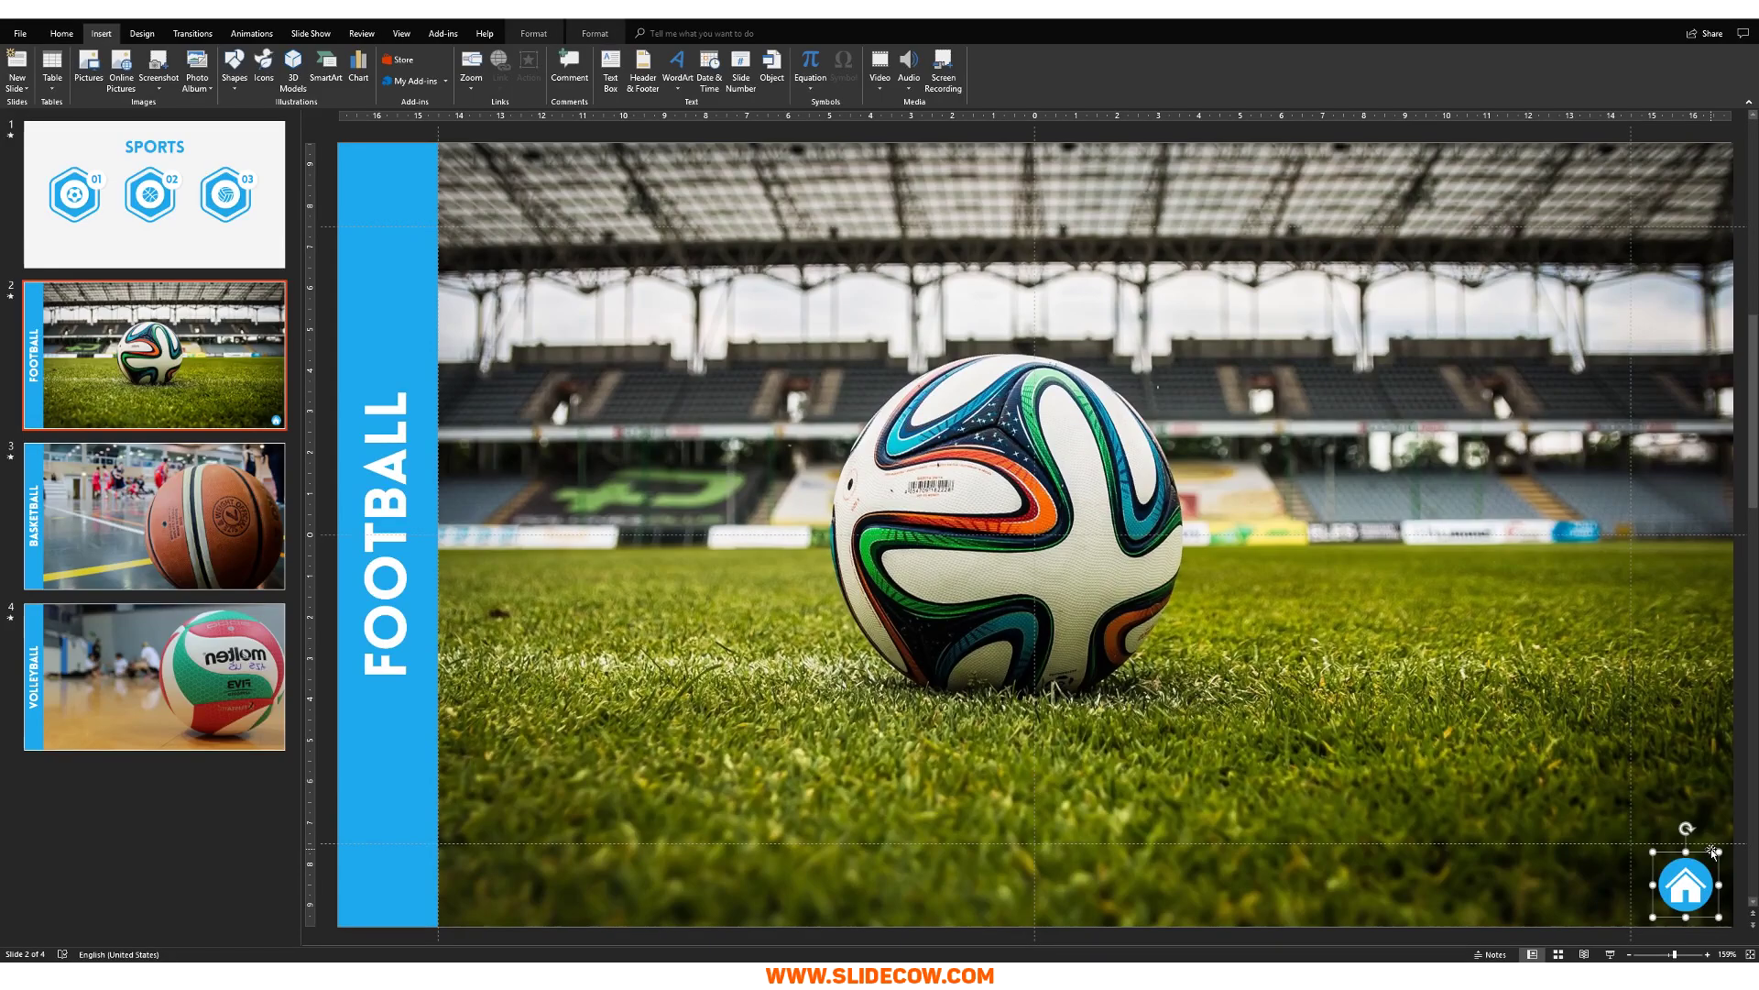
scroll(1690, 879, "up", 8)
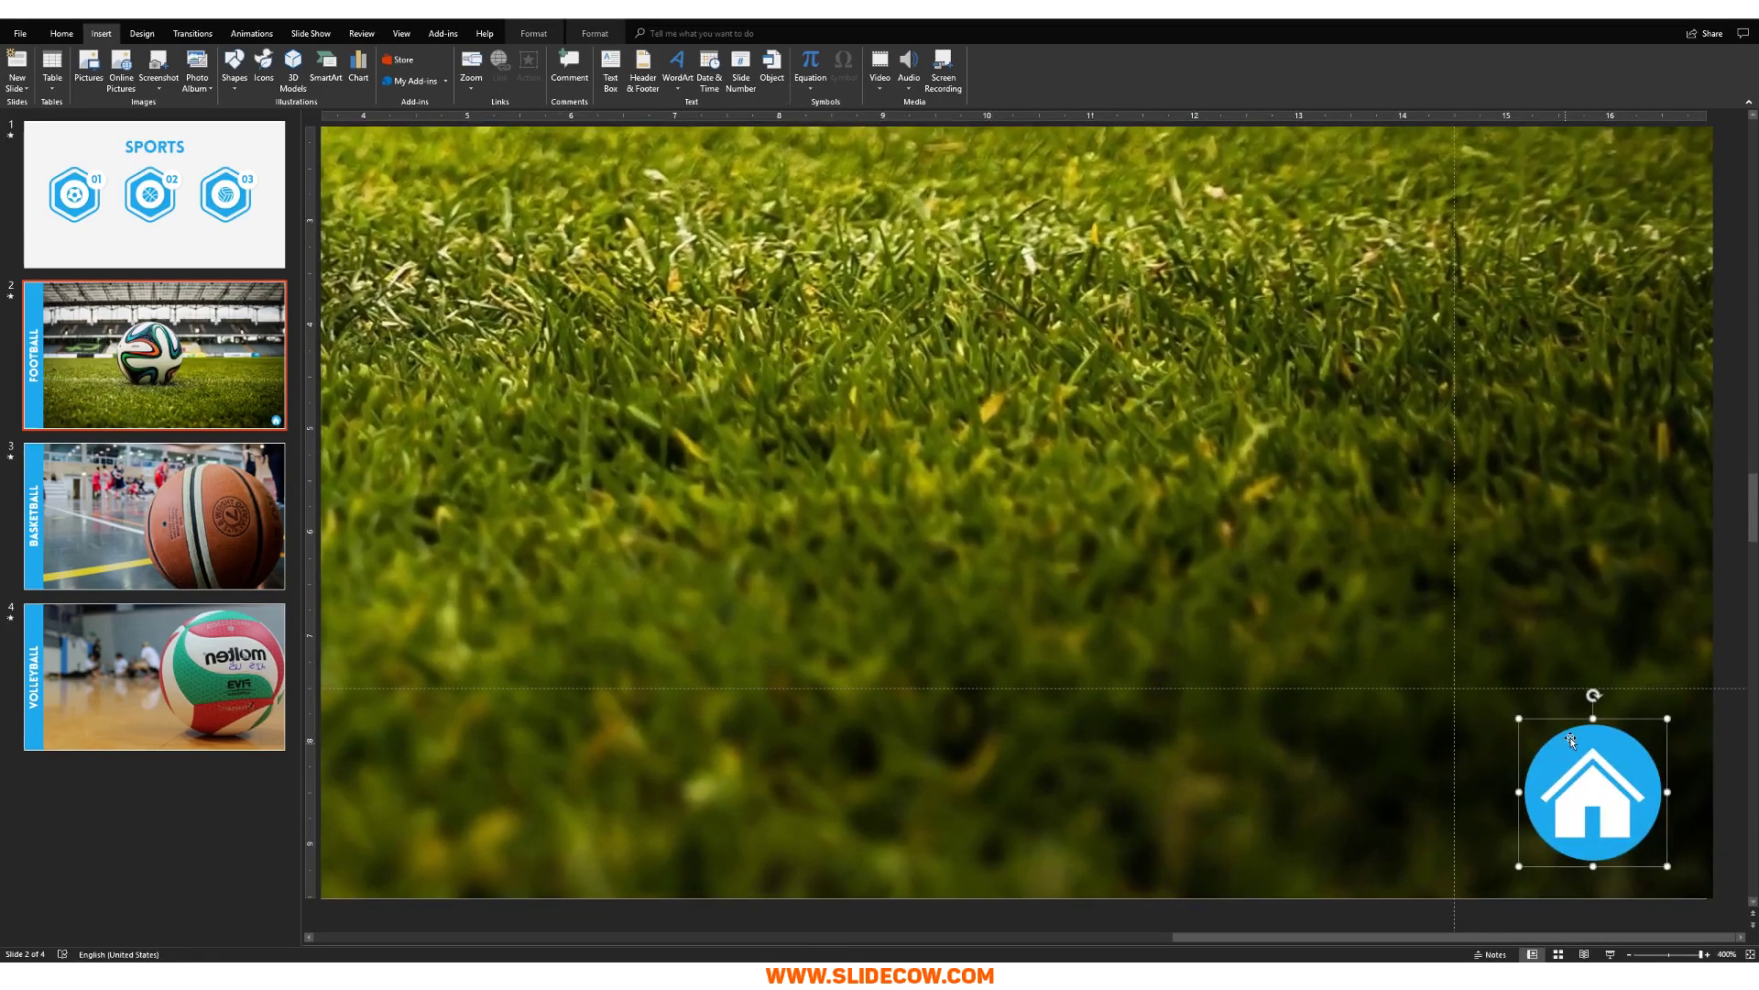
key("Escape")
scroll(1571, 741, "down", 8)
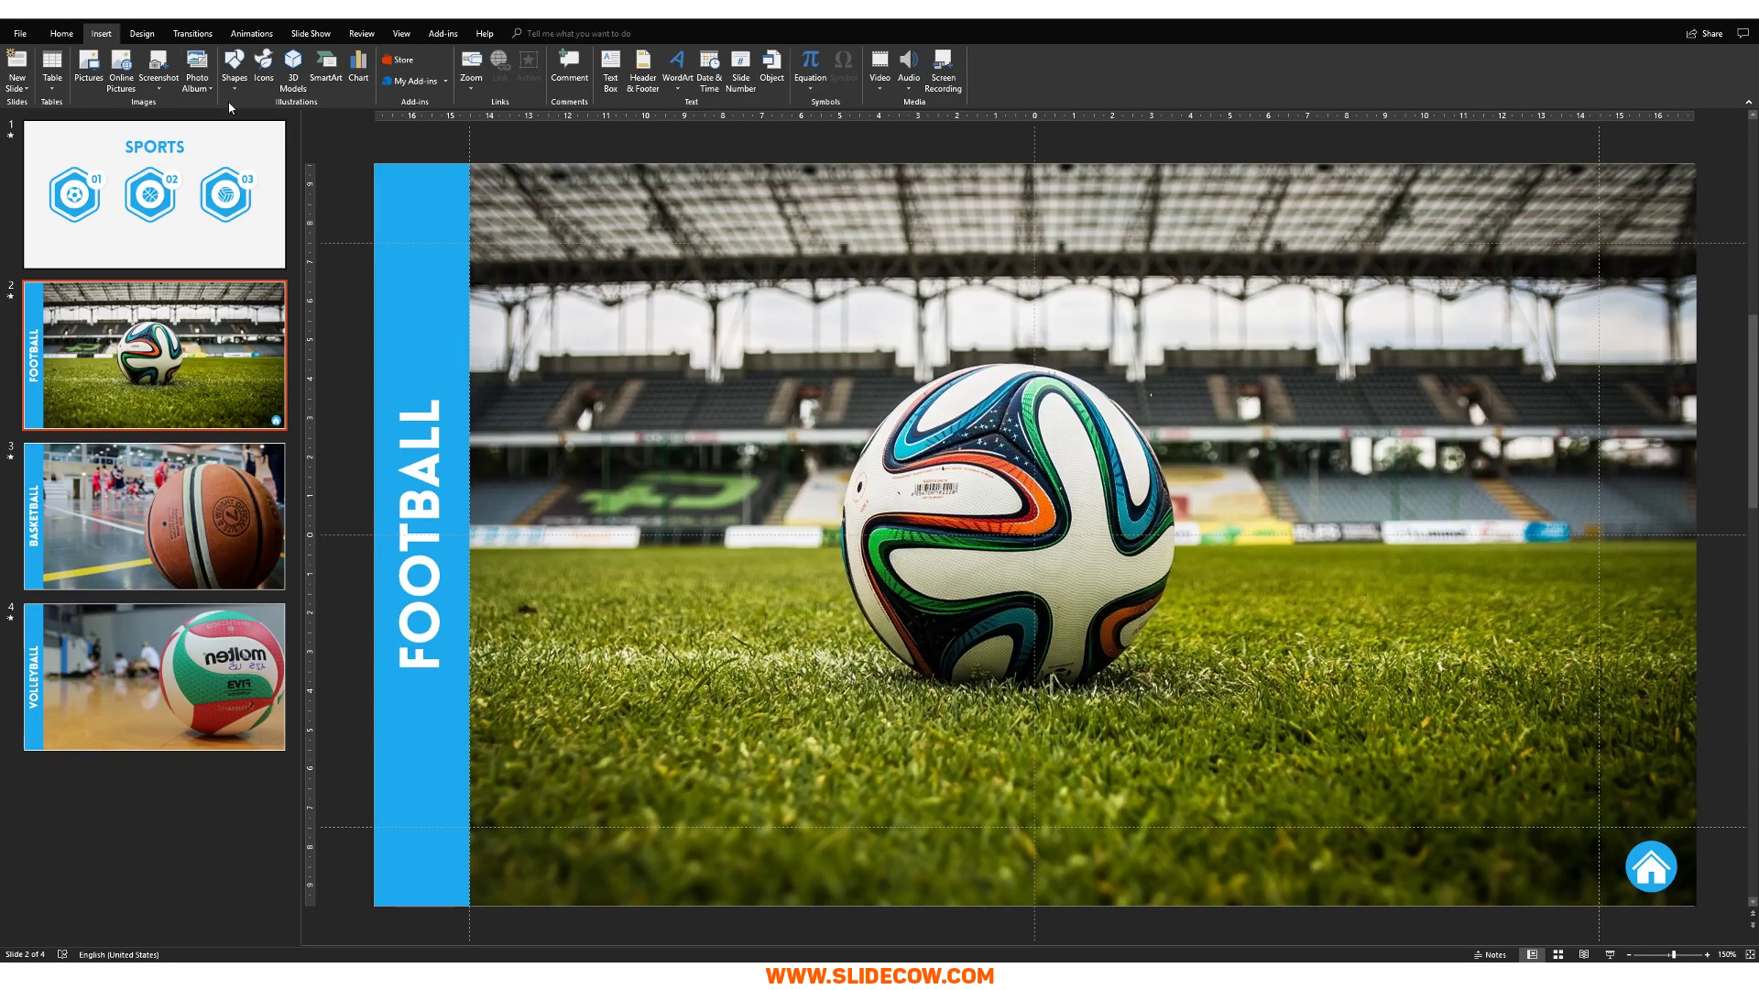
- Draw a small rectangle over the home icon and centre it on the circle
left_click(242, 75)
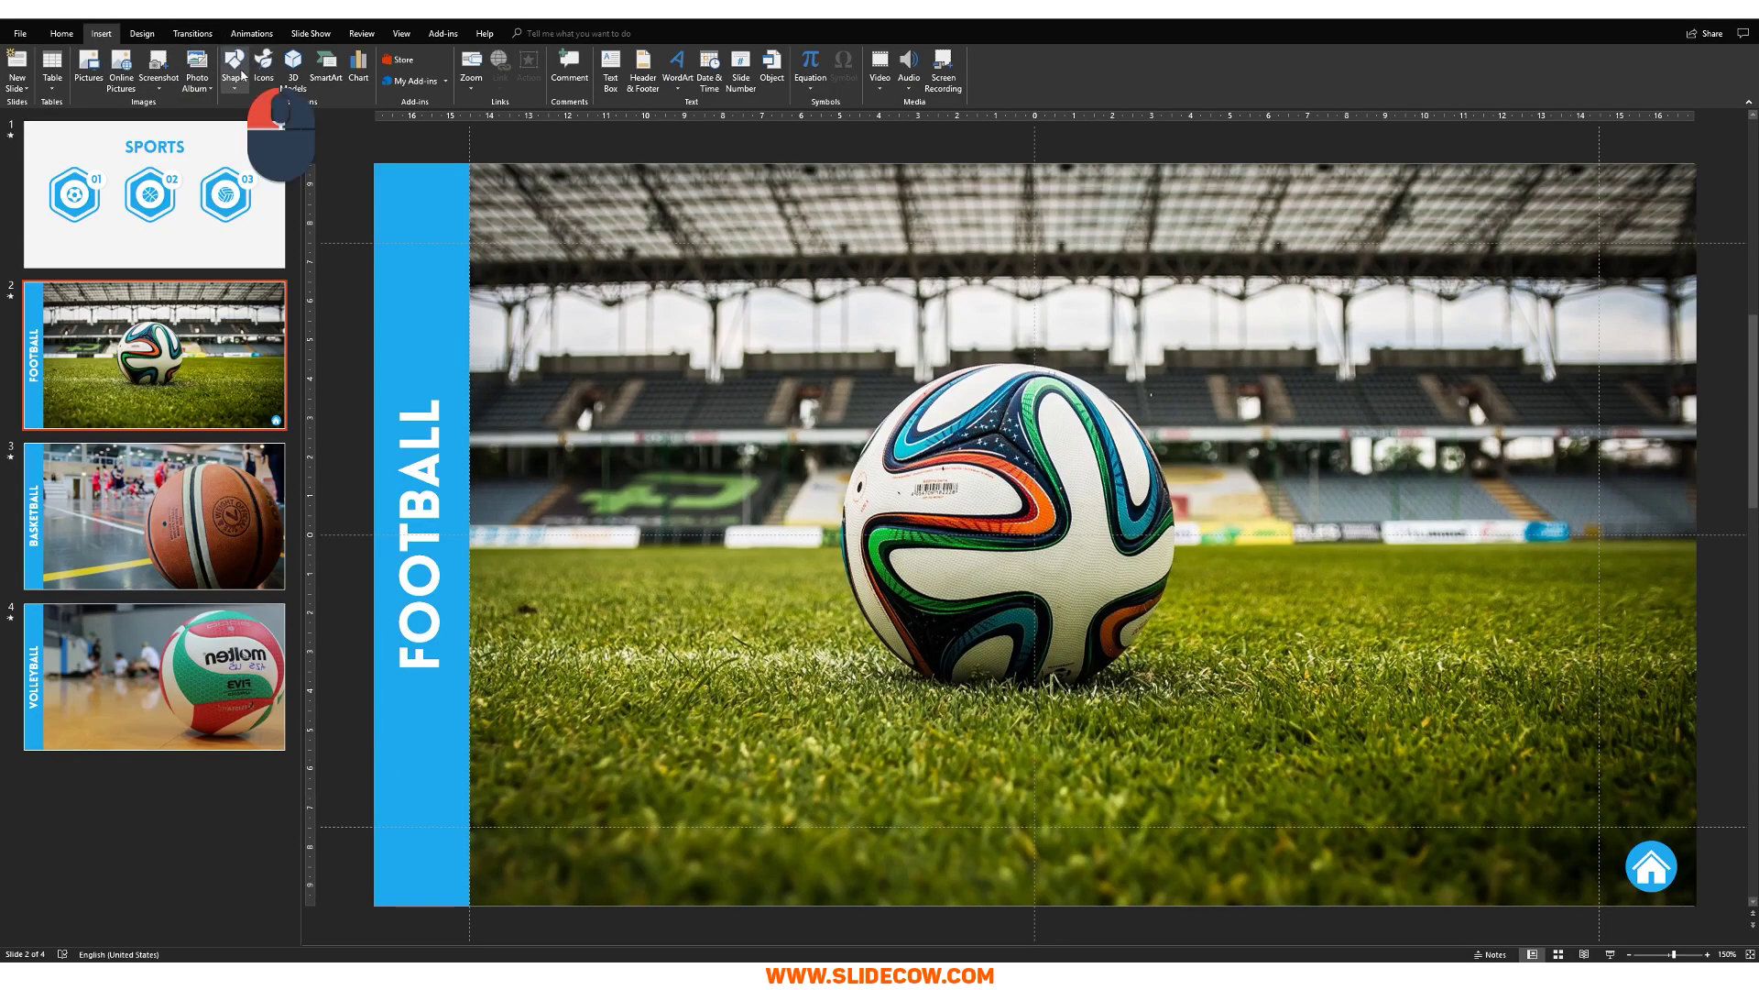
left_click(234, 194)
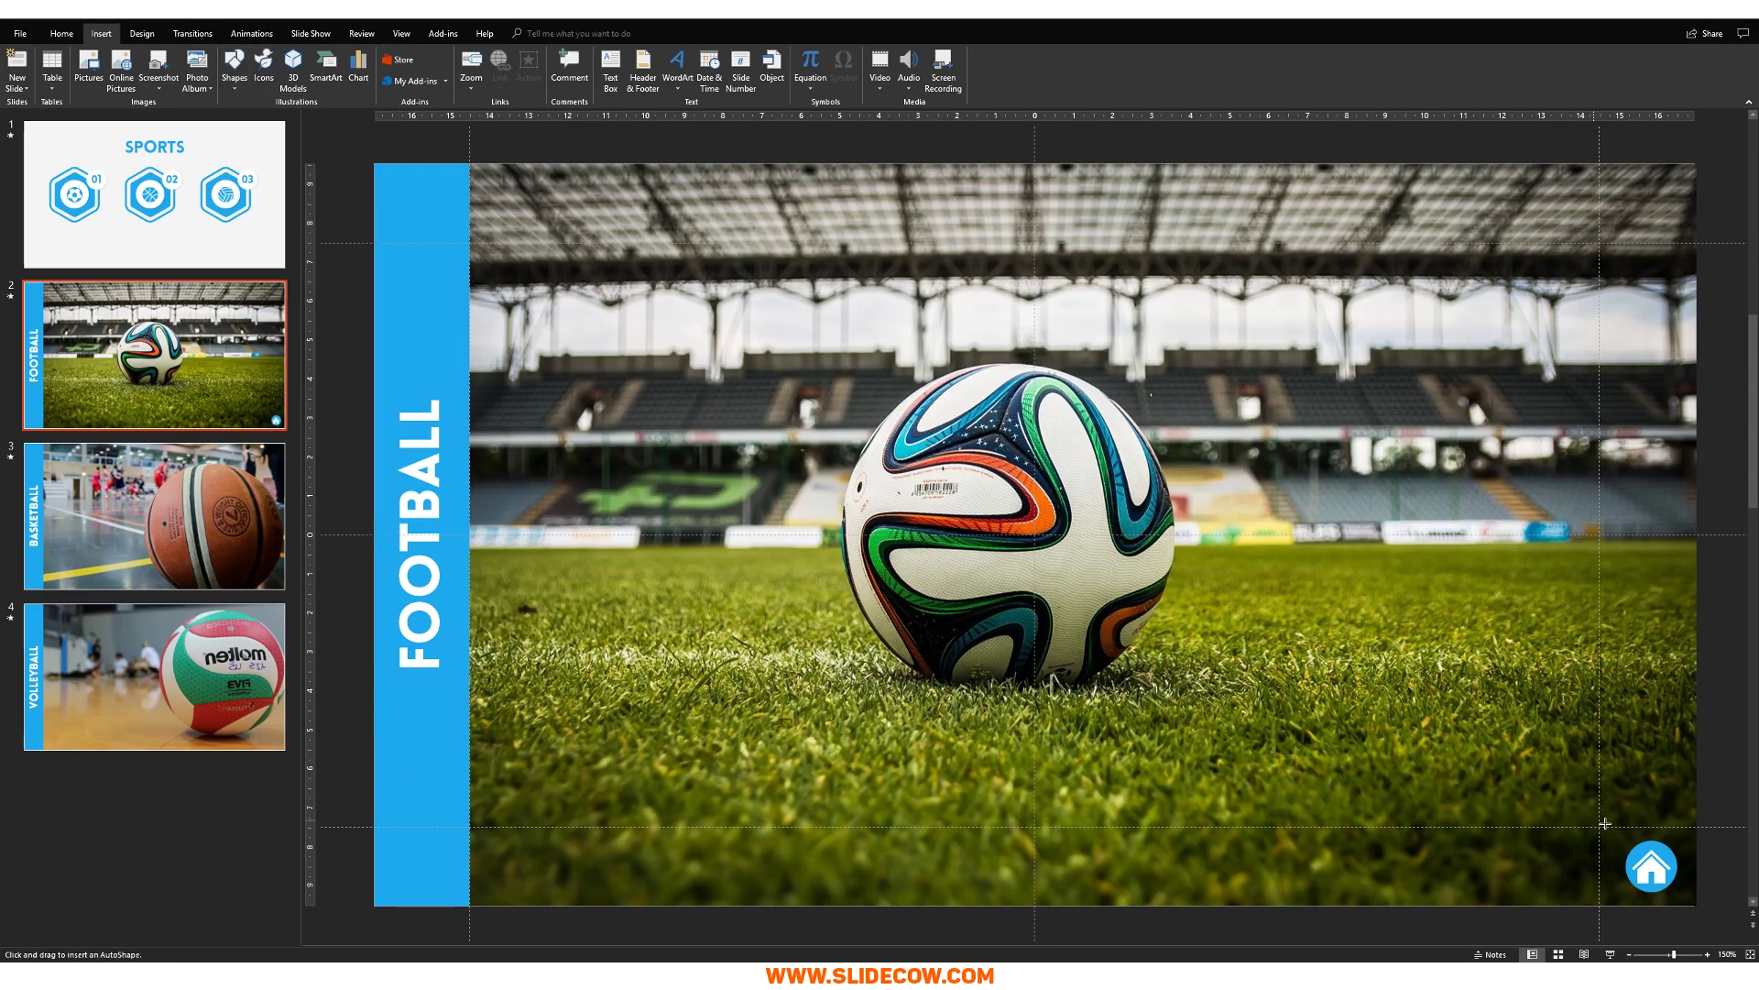
mouse_move(1618, 832)
left_mouse_down()
mouse_move(1684, 898)
mouse_move(1617, 833)
mouse_move(1659, 863)
mouse_move(1636, 847)
left_mouse_up()
scroll(1684, 898, "up", 5)
mouse_move(1580, 784)
left_mouse_down()
mouse_move(1608, 793)
mouse_move(1593, 786)
left_mouse_up()
scroll(1593, 785, "down", 5)
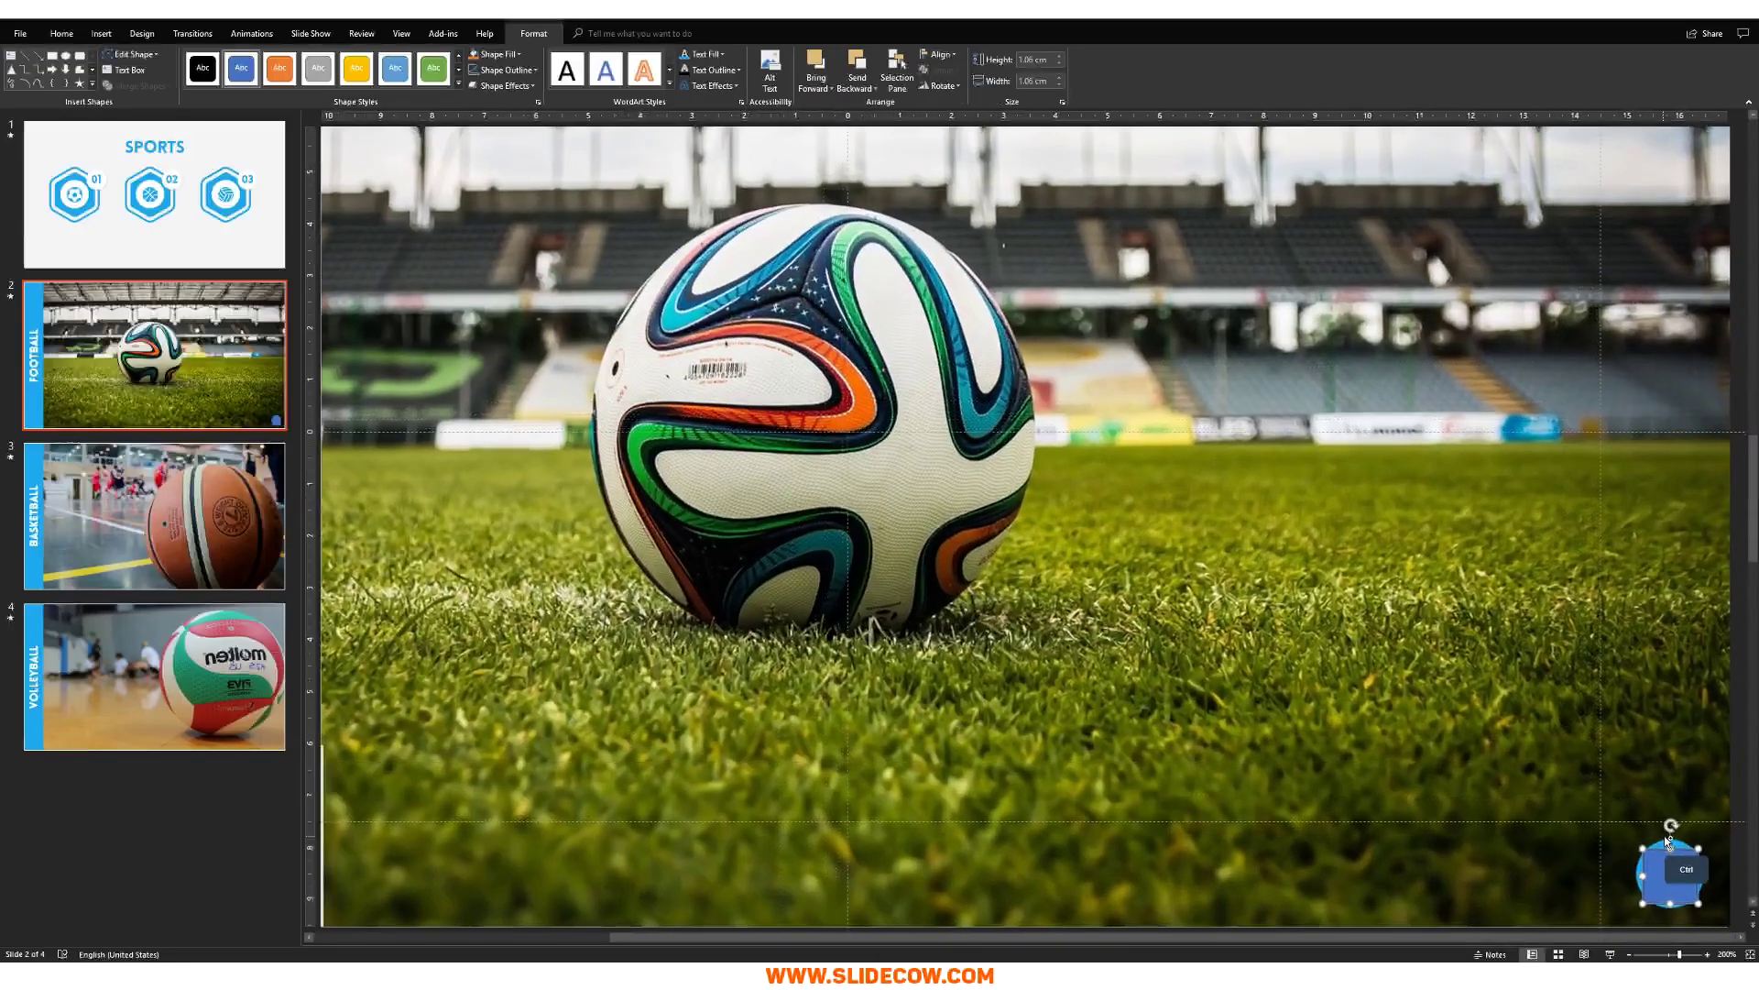
scroll(1668, 841, "up", 3)
- Hyperlink the square to Slide 1, the SPORTS title slide
key("ctrl")
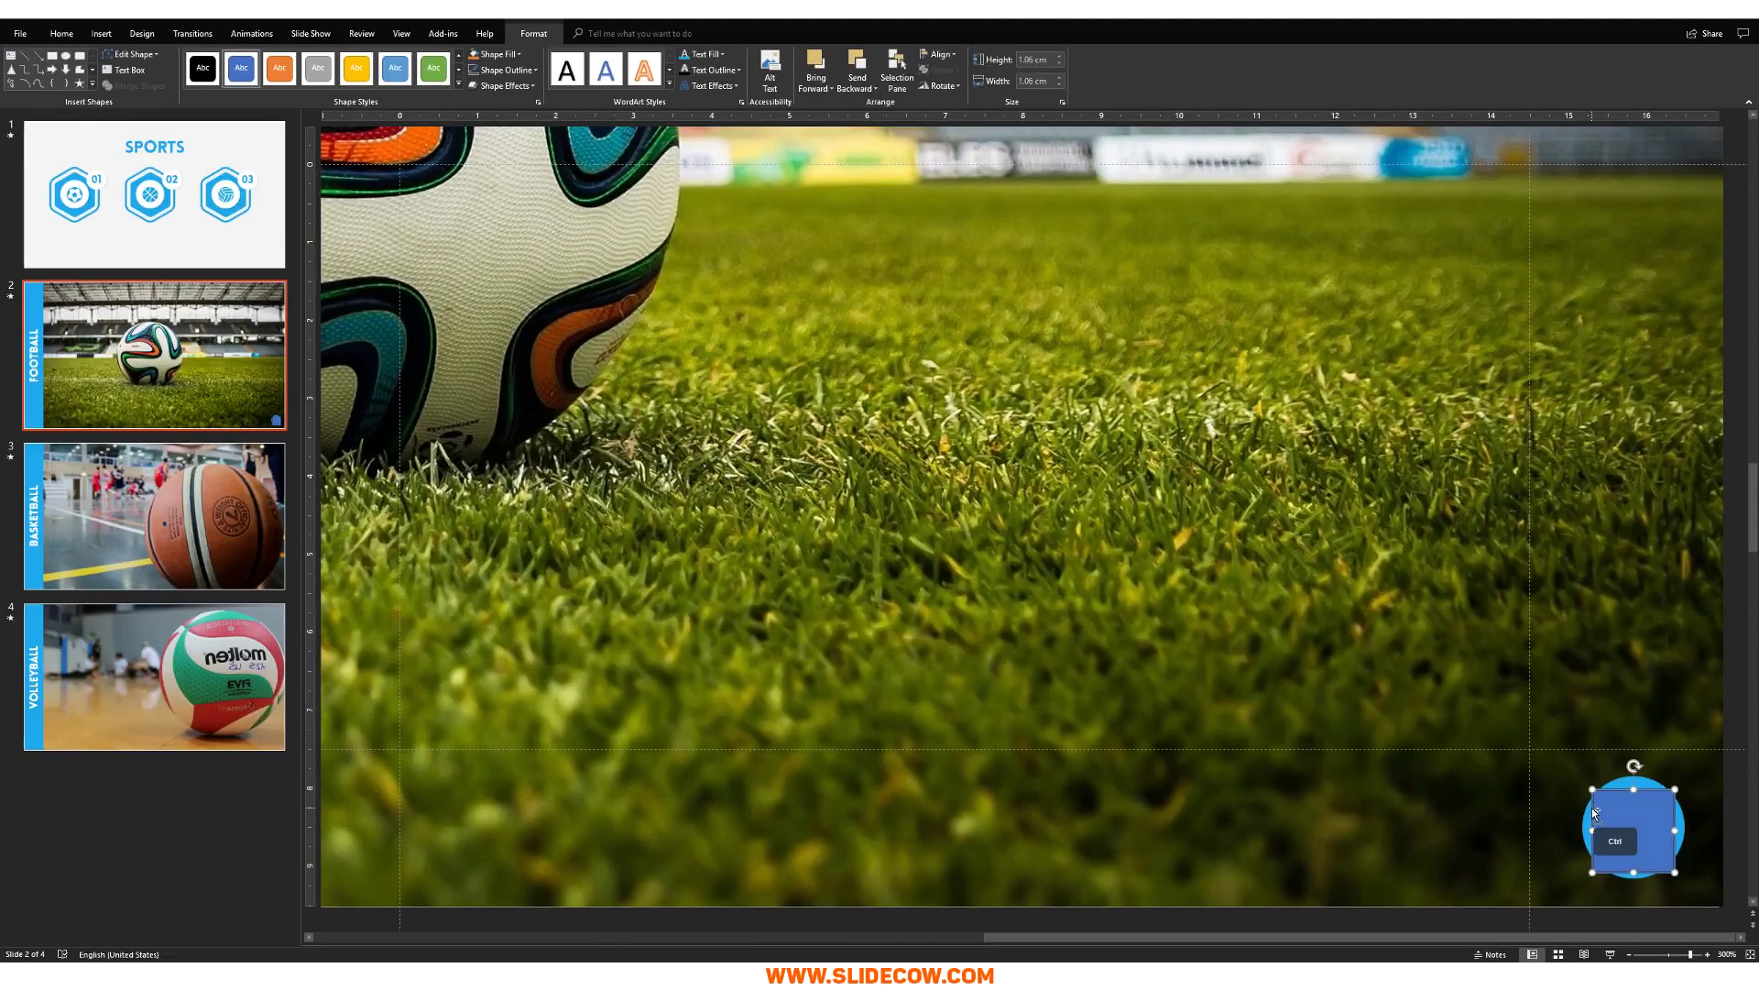
key("ctrl+k")
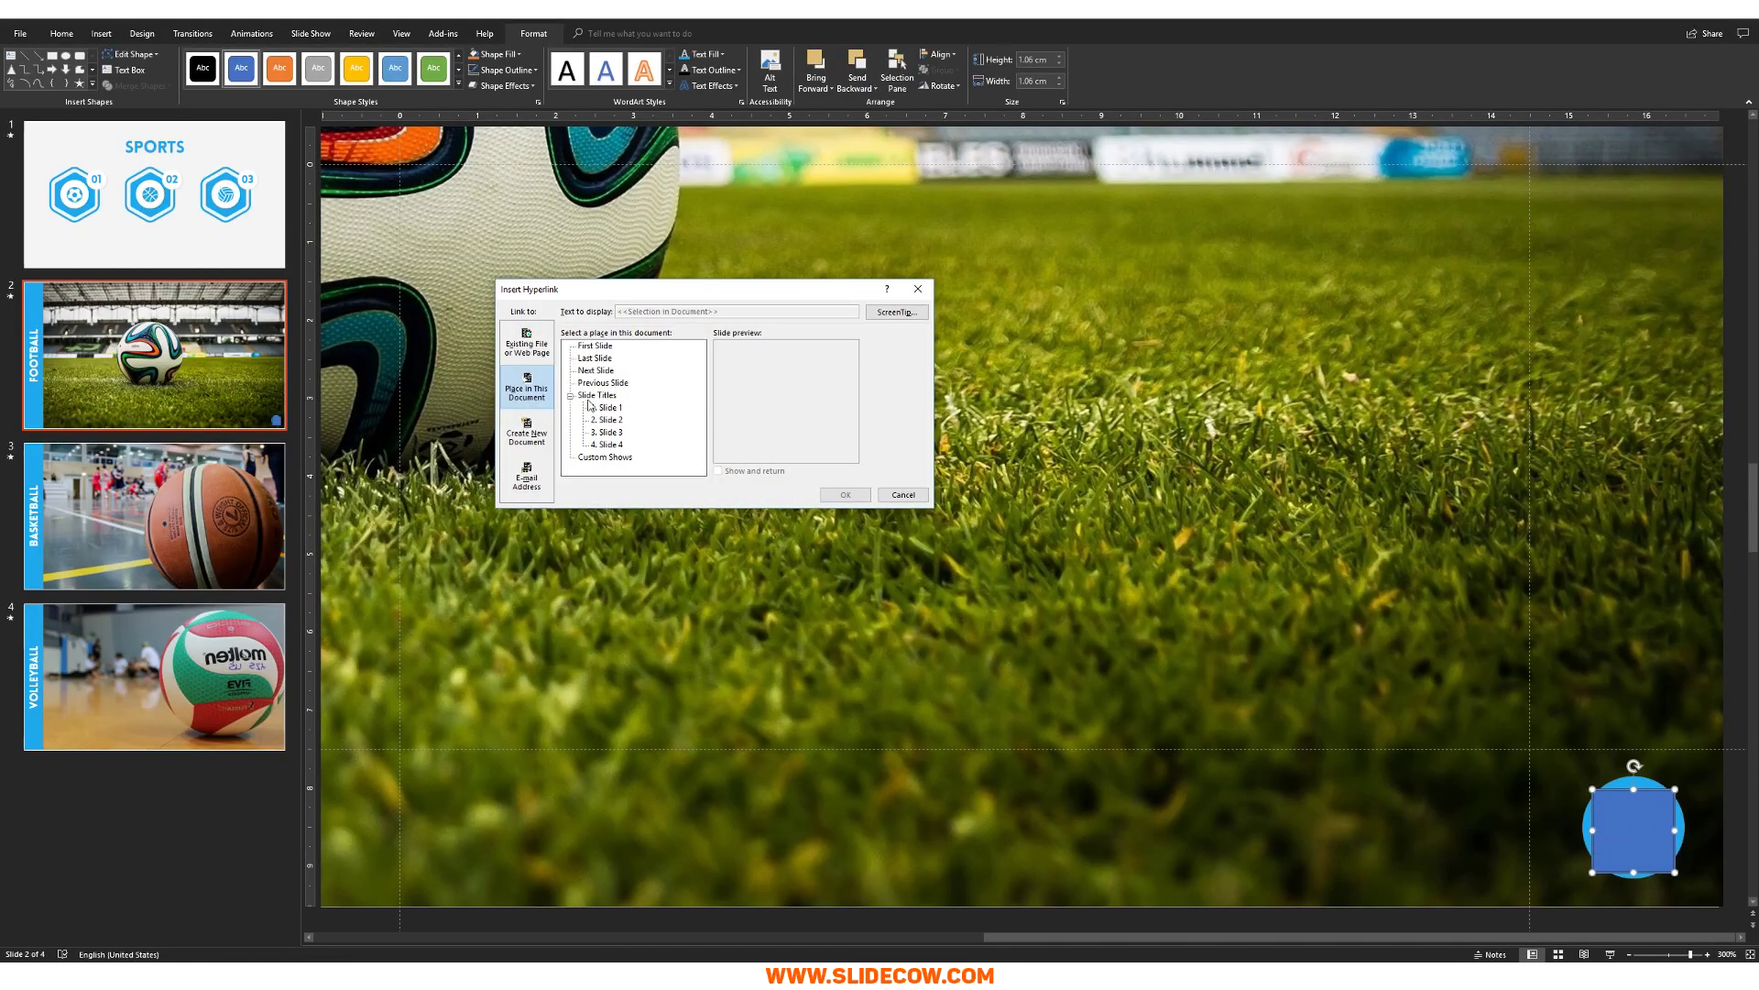
left_click(607, 407)
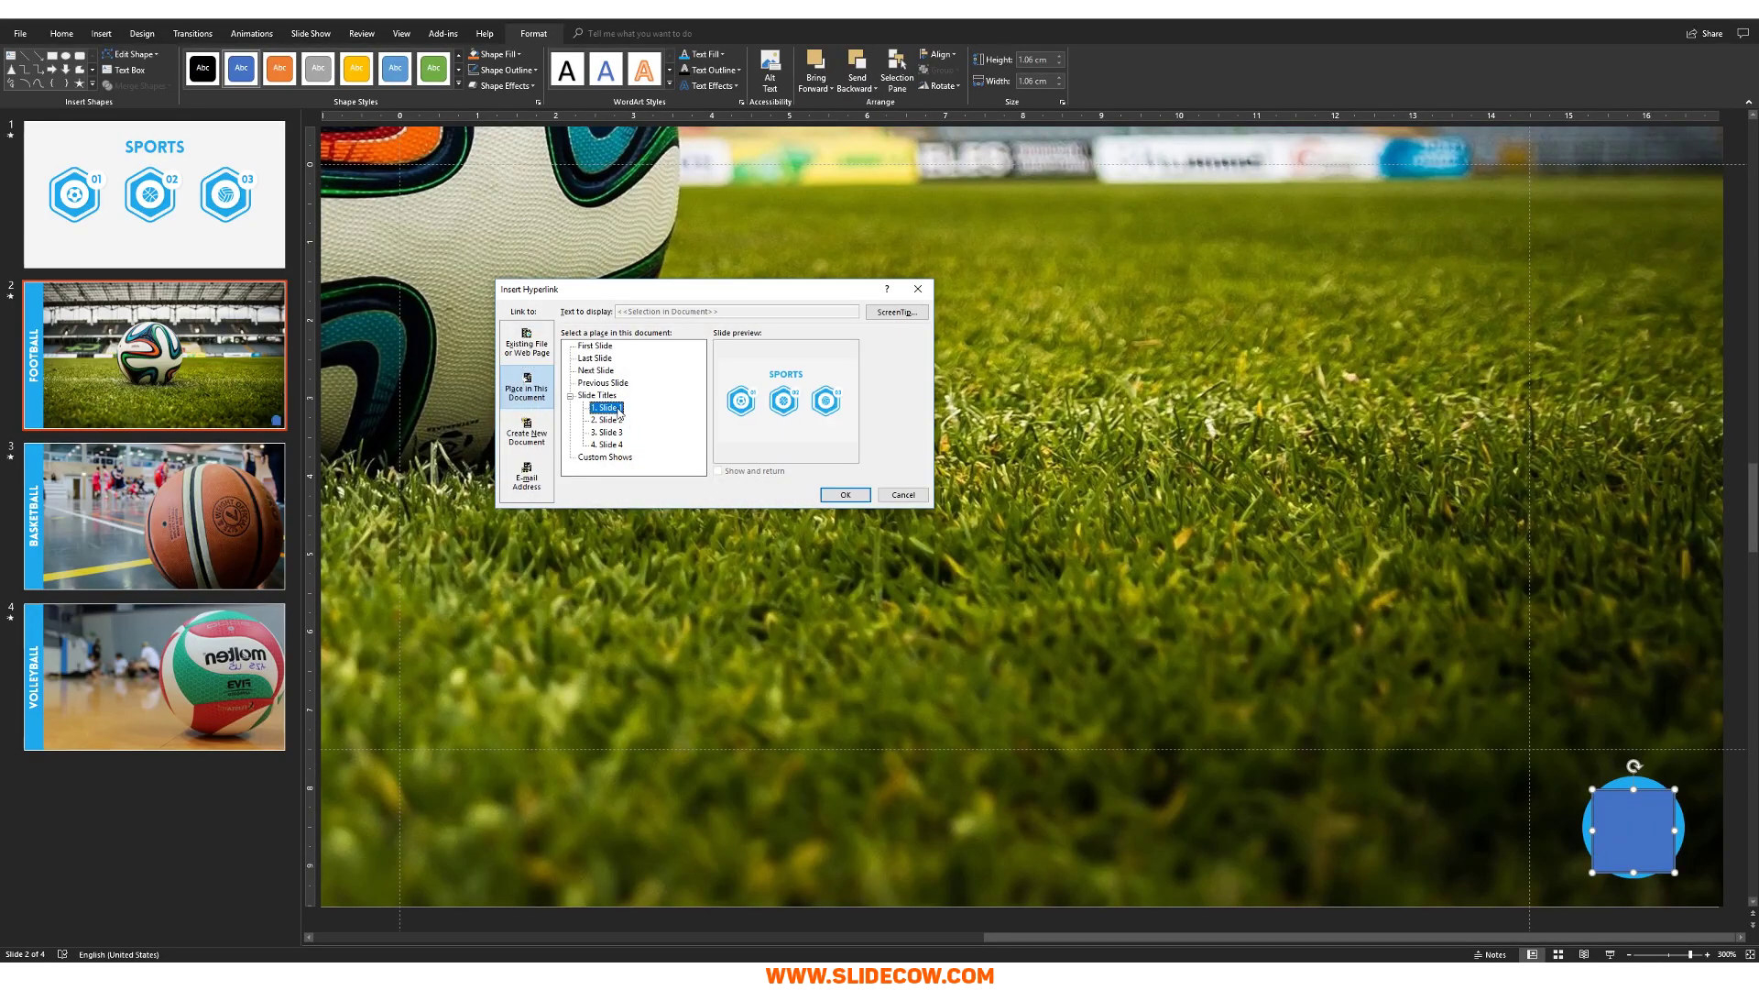
left_click(845, 495)
- Make the link square invisible by removing its fill and outline
left_click(500, 54)
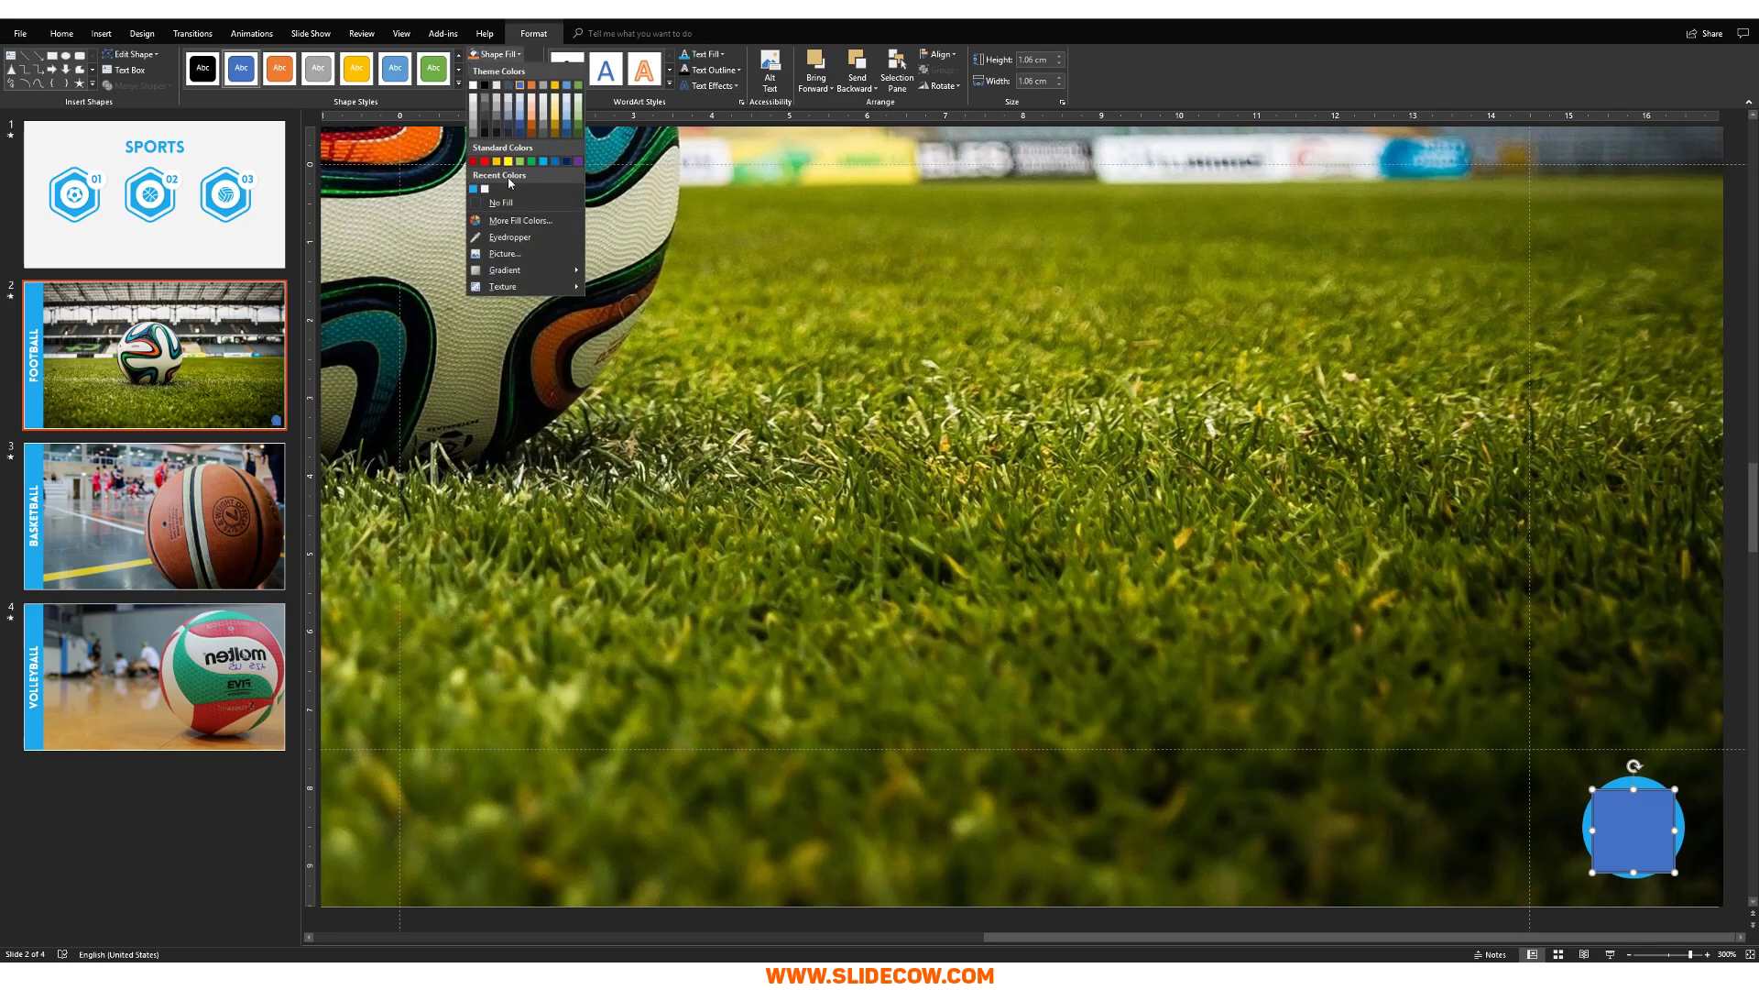
left_click(502, 69)
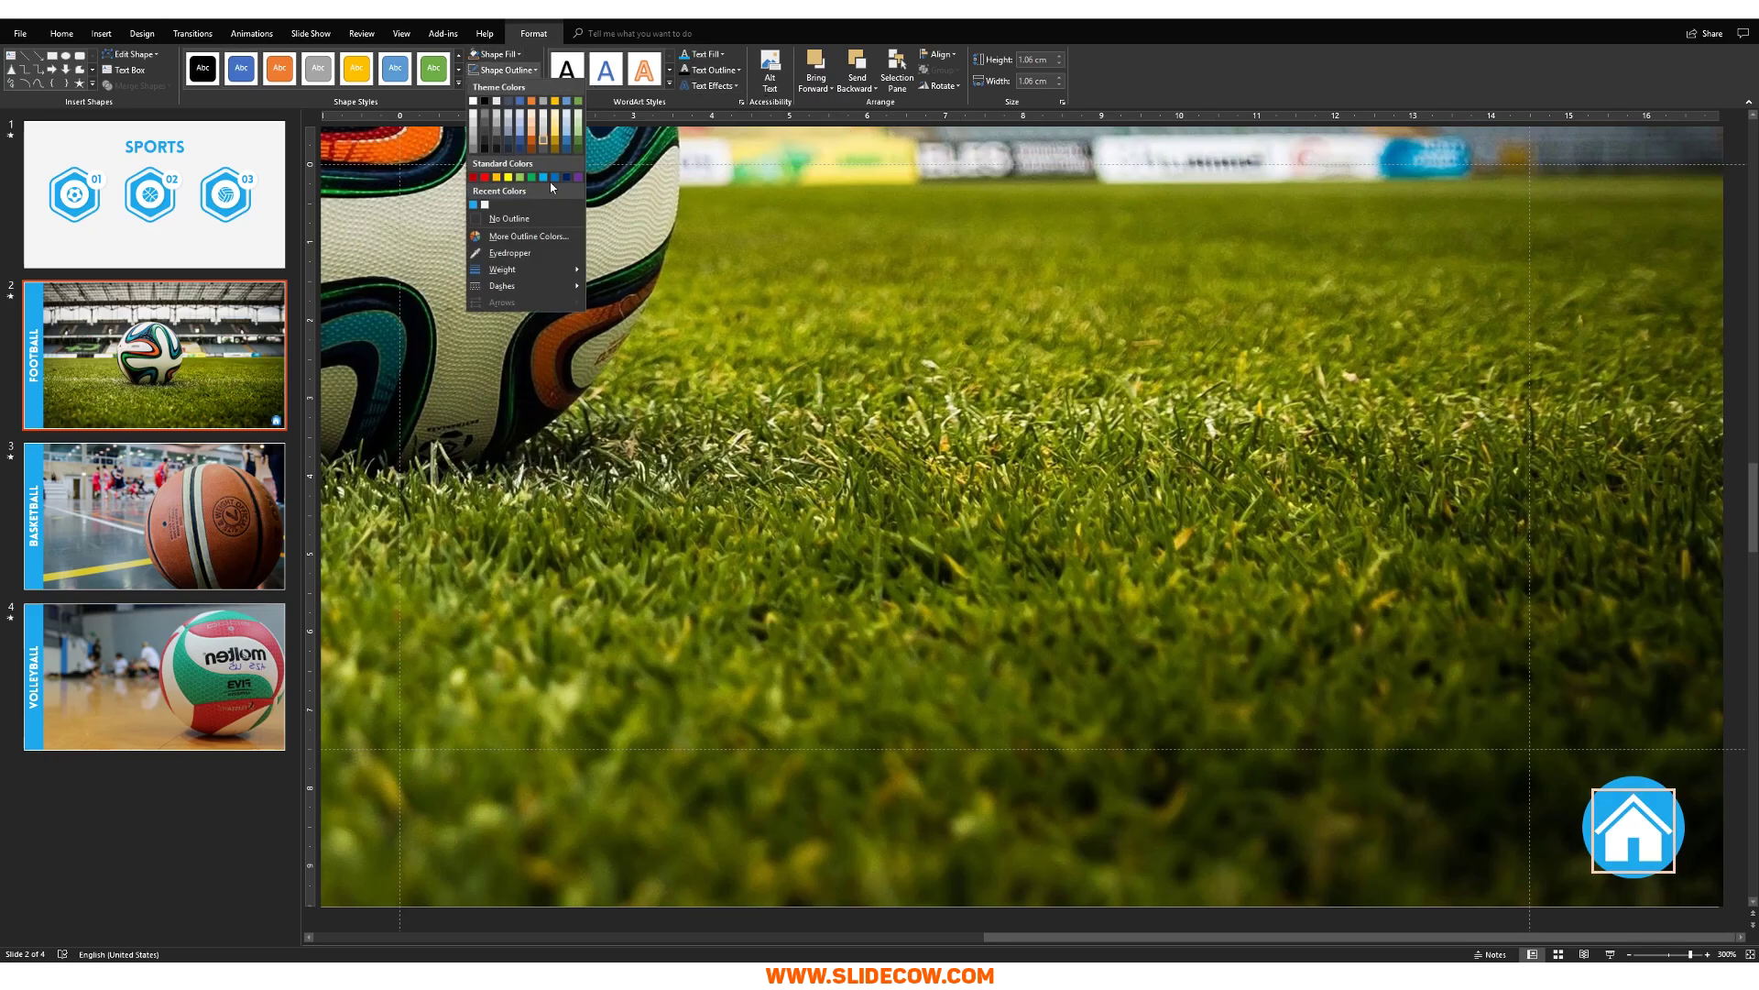
left_click(513, 240)
scroll(1298, 620, "down", 10)
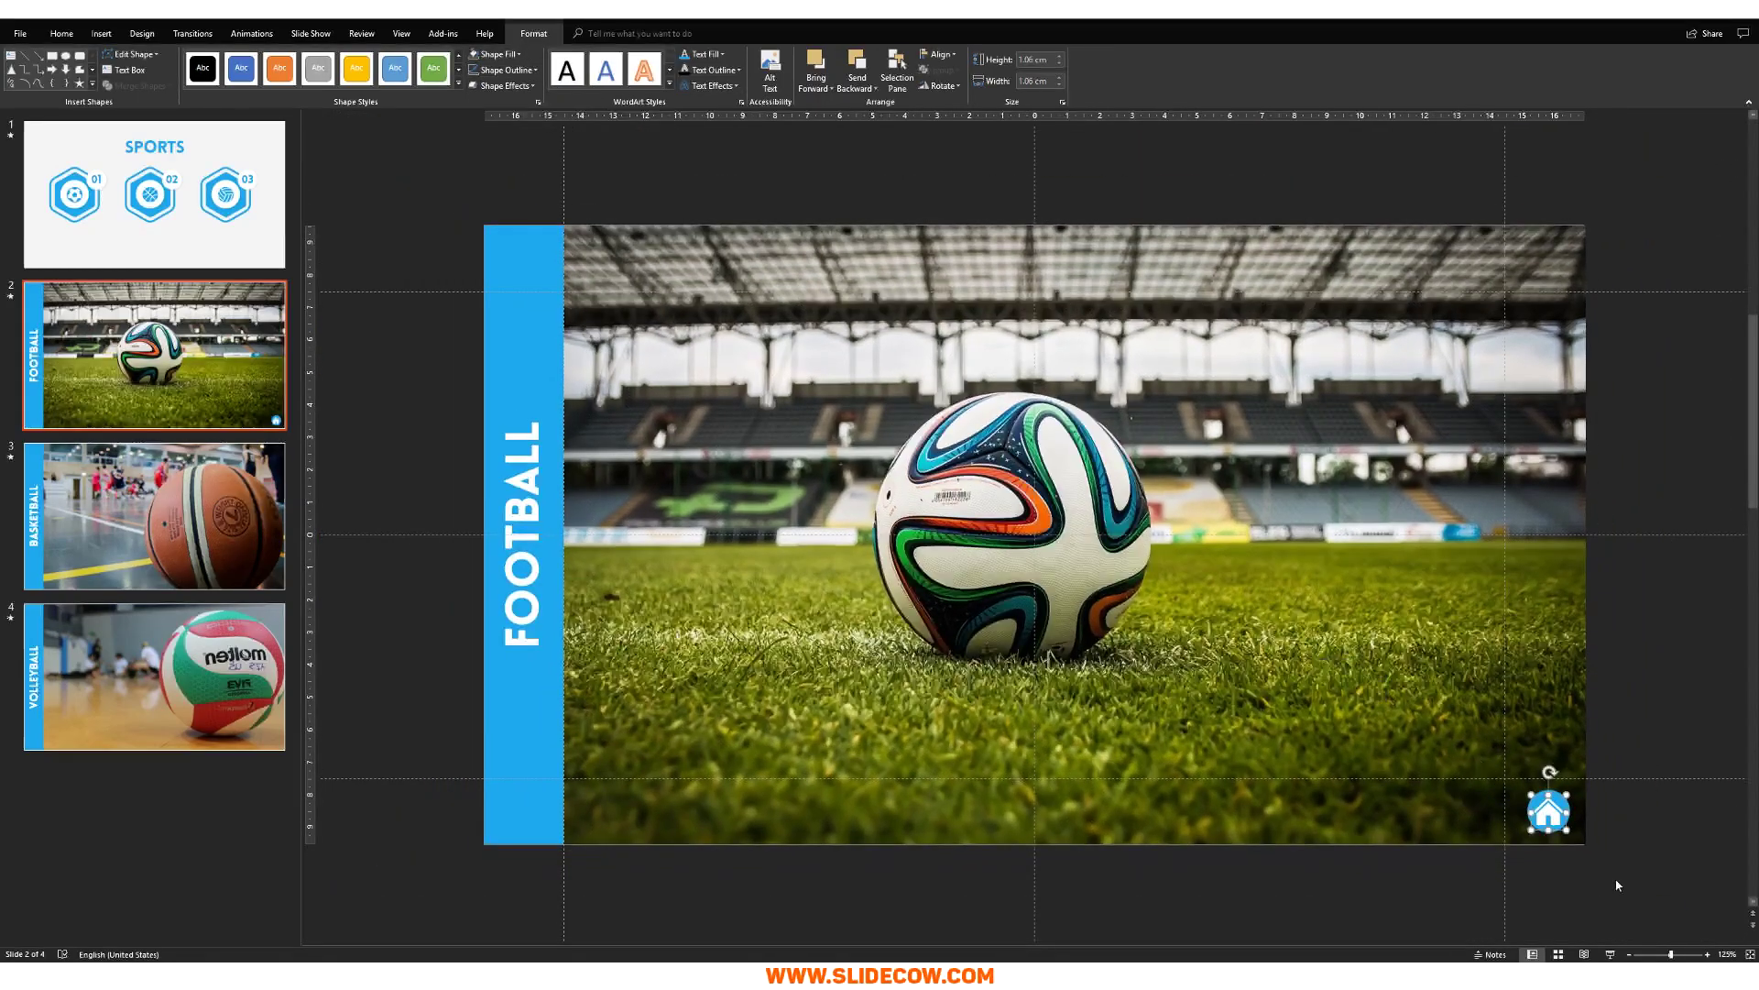
left_click(1721, 905)
scroll(1721, 906, "up", 4)
- Copy the Football slide's home icon and link square onto the Basketball and Volleyball slides
scroll(1714, 907, "down", 3)
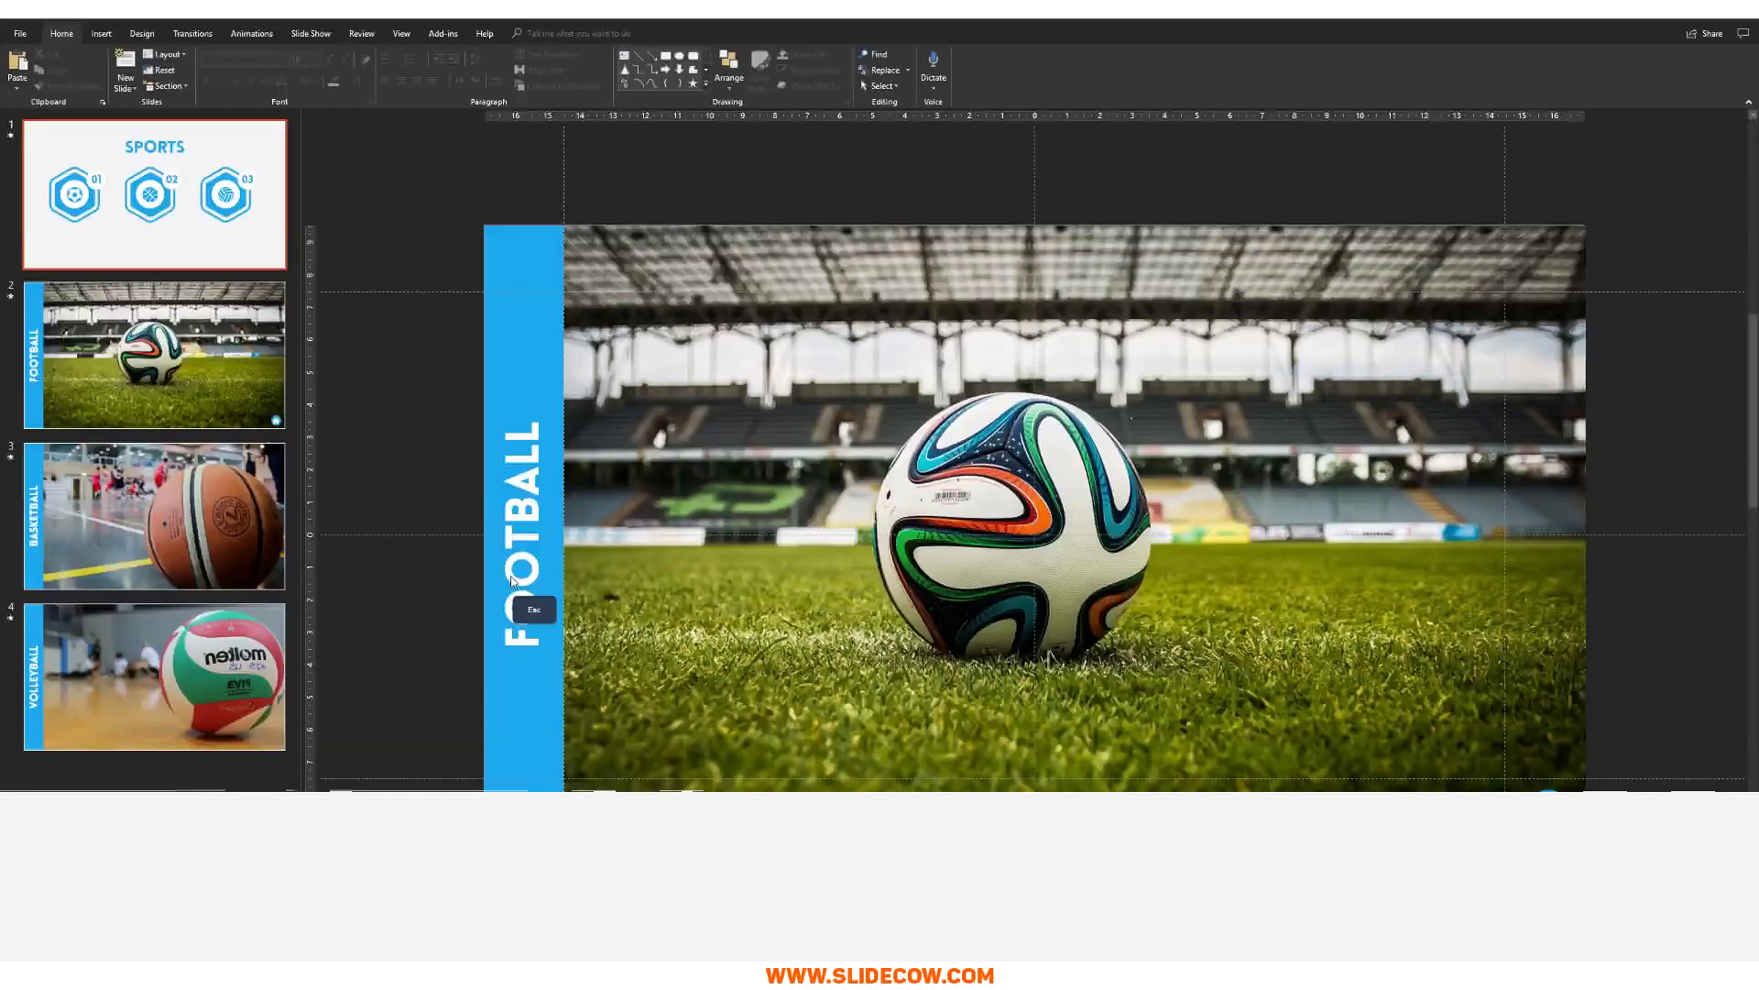
left_click(264, 354)
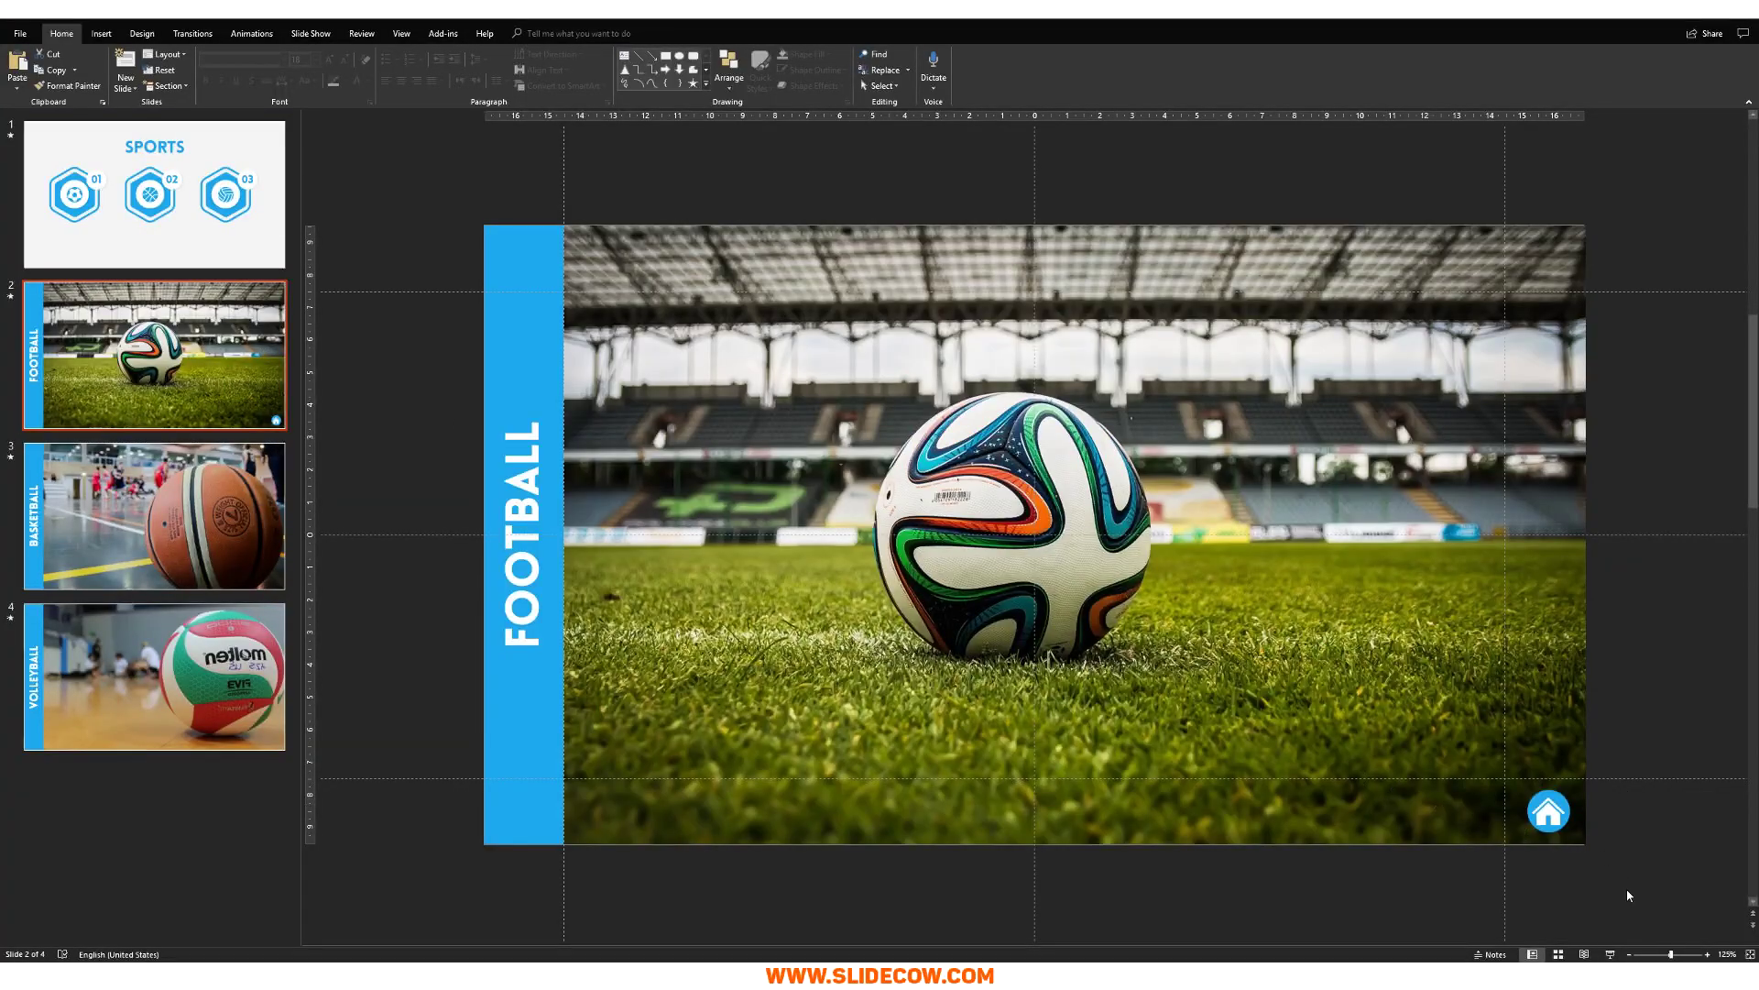
left_click_drag(1626, 889, 1437, 750)
key("ctrl+c")
left_click(266, 550)
key("ctrl+v")
left_click(227, 685)
key("ctrl+v")
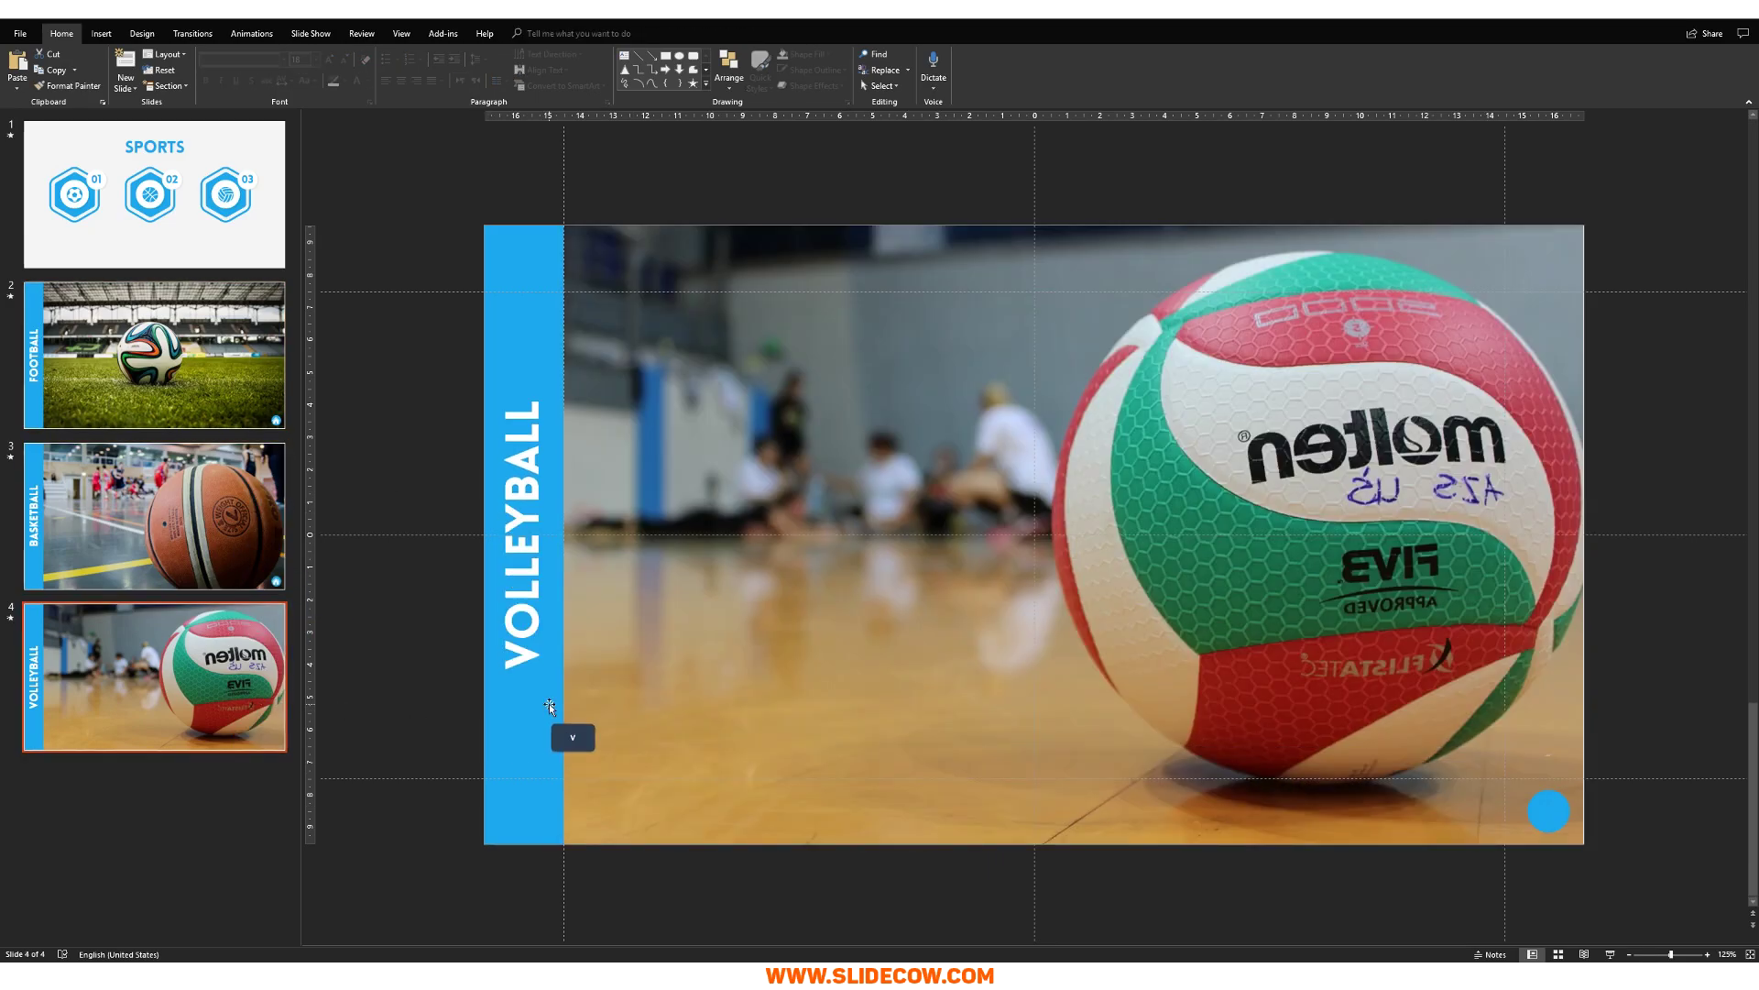
left_click(275, 252)
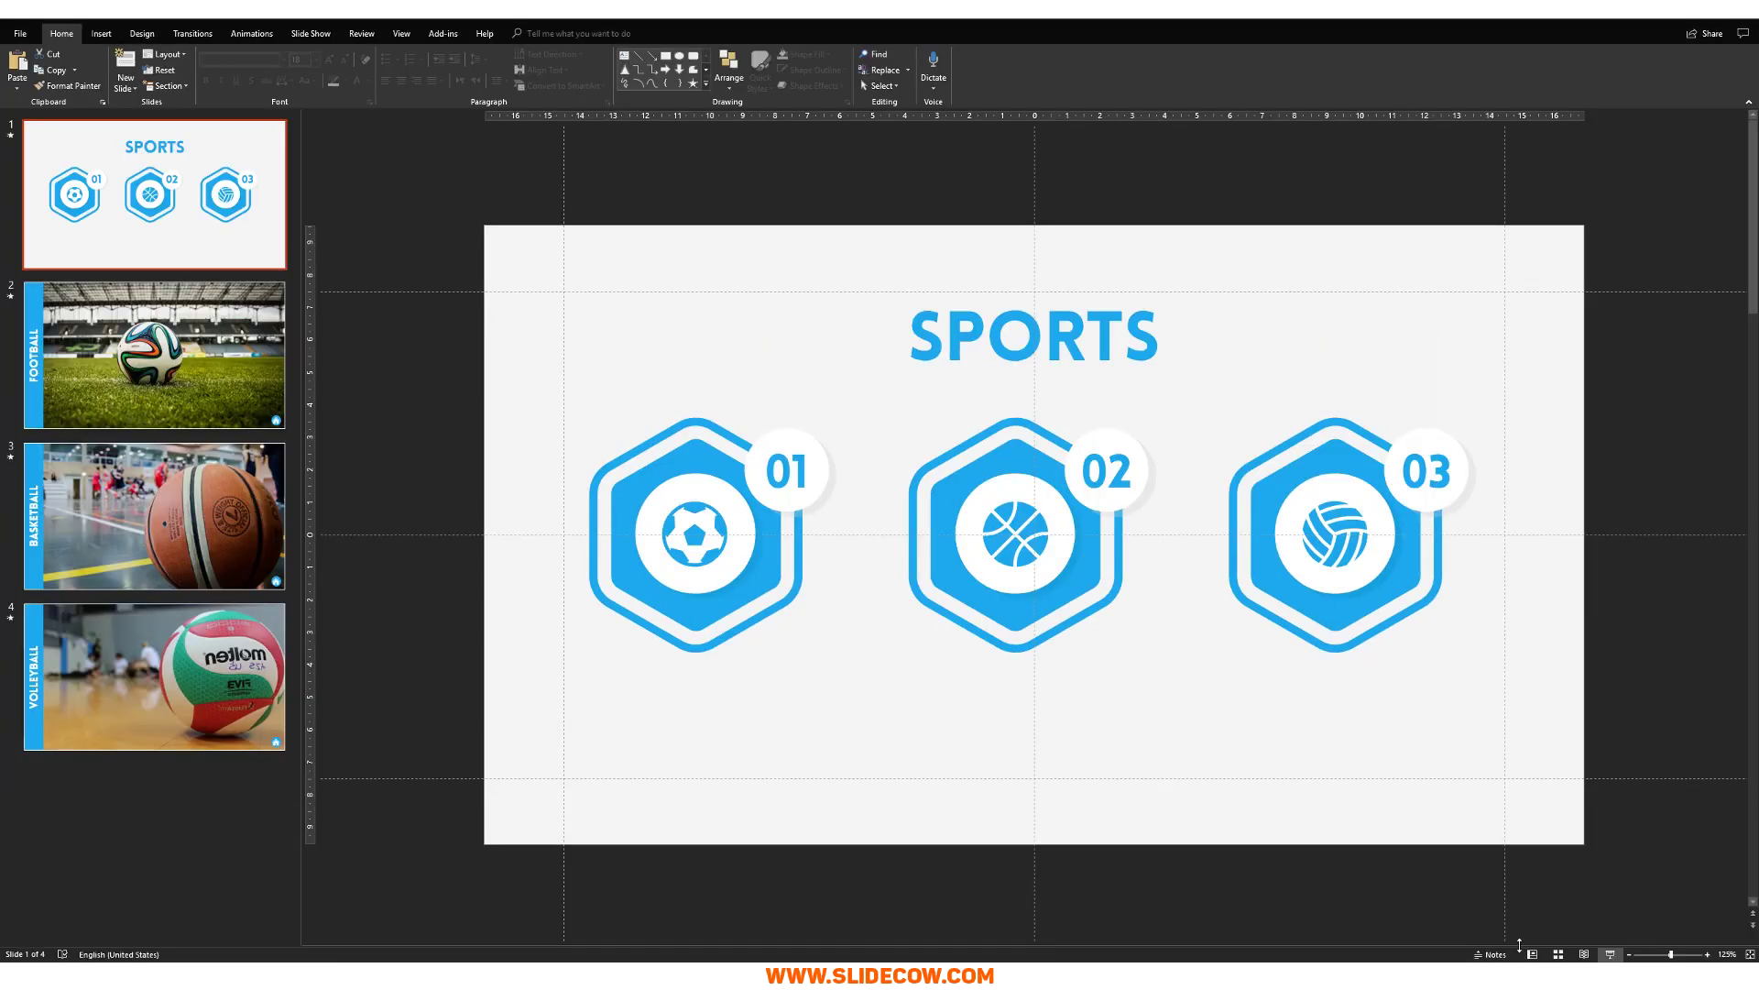
- View the Basketball slide, return to the SPORTS title slide, and bring PPT Hyperlink.pdf up in Acrobat Reader
left_click(199, 482)
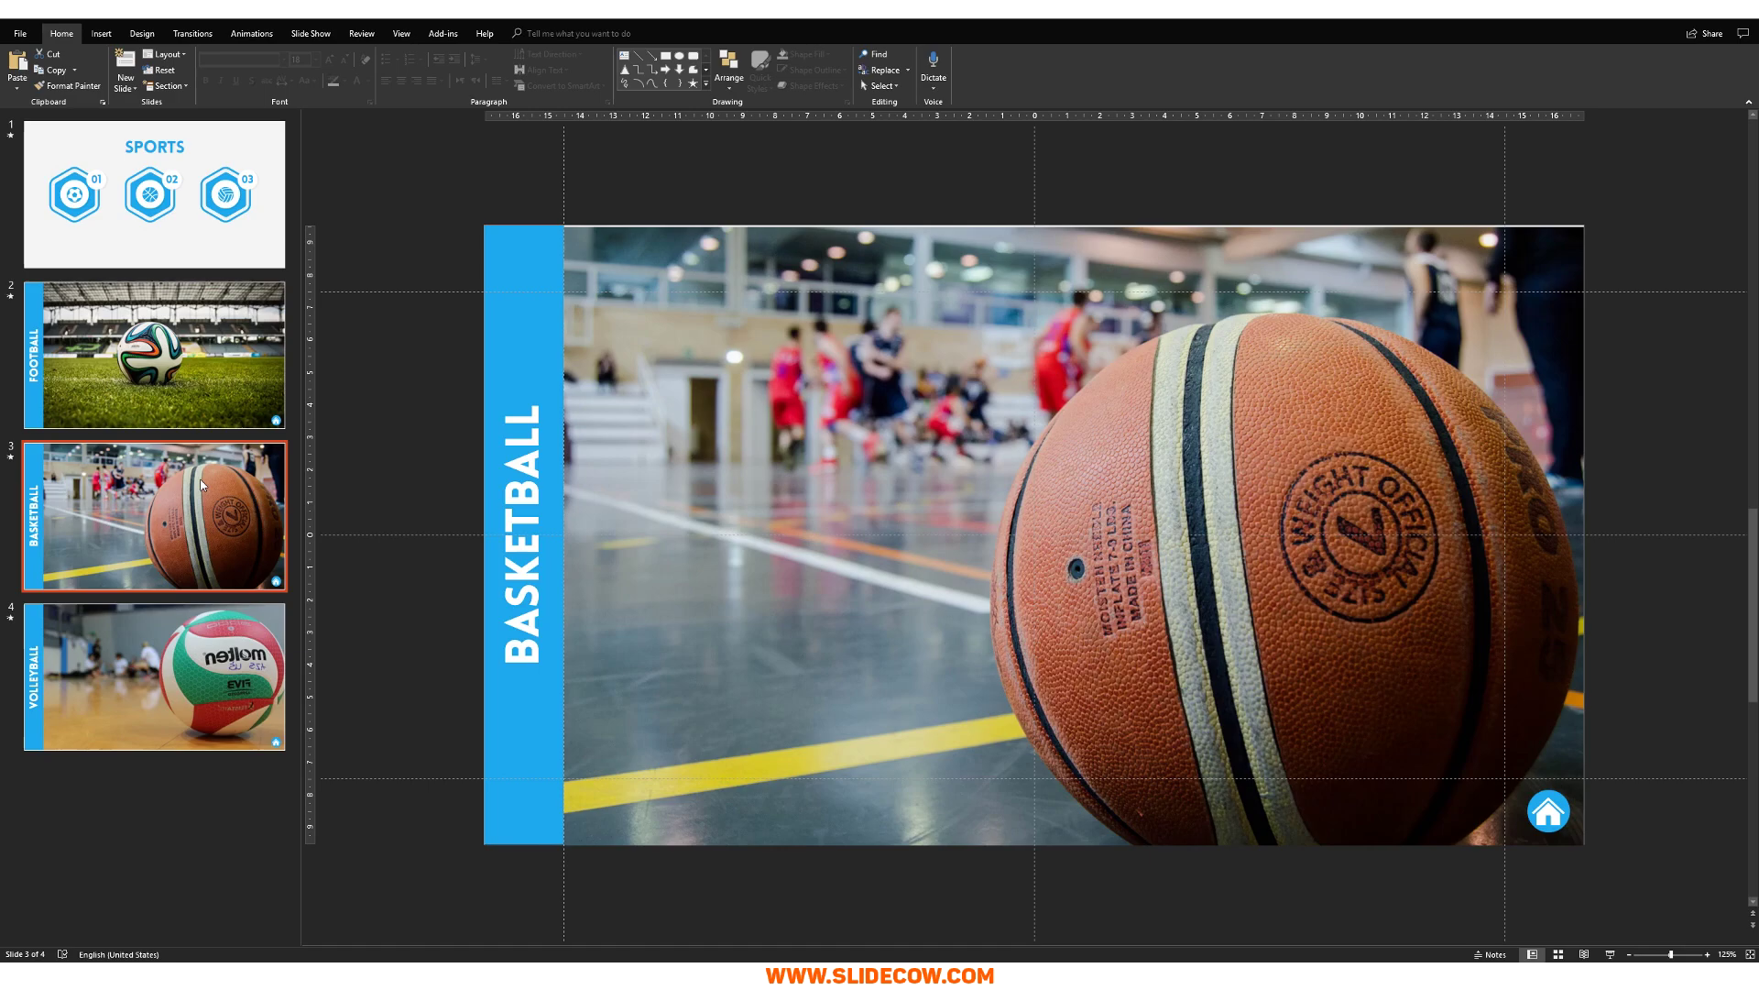
left_click(202, 219)
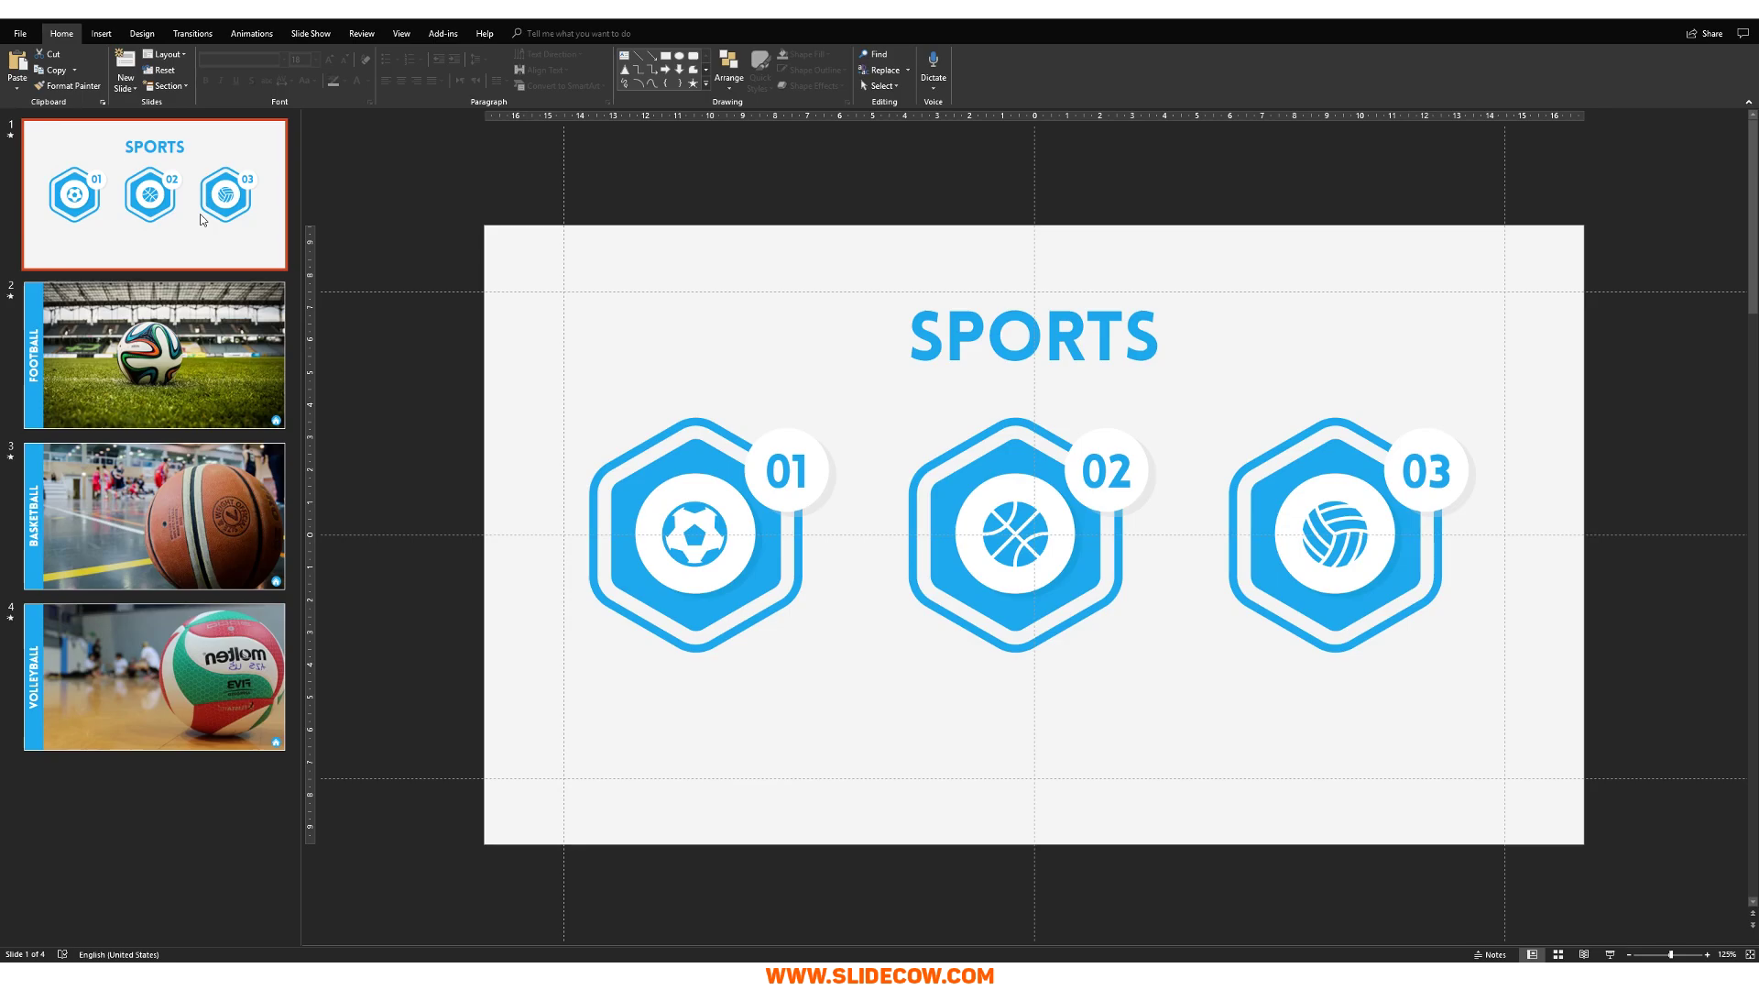
left_click(434, 864)
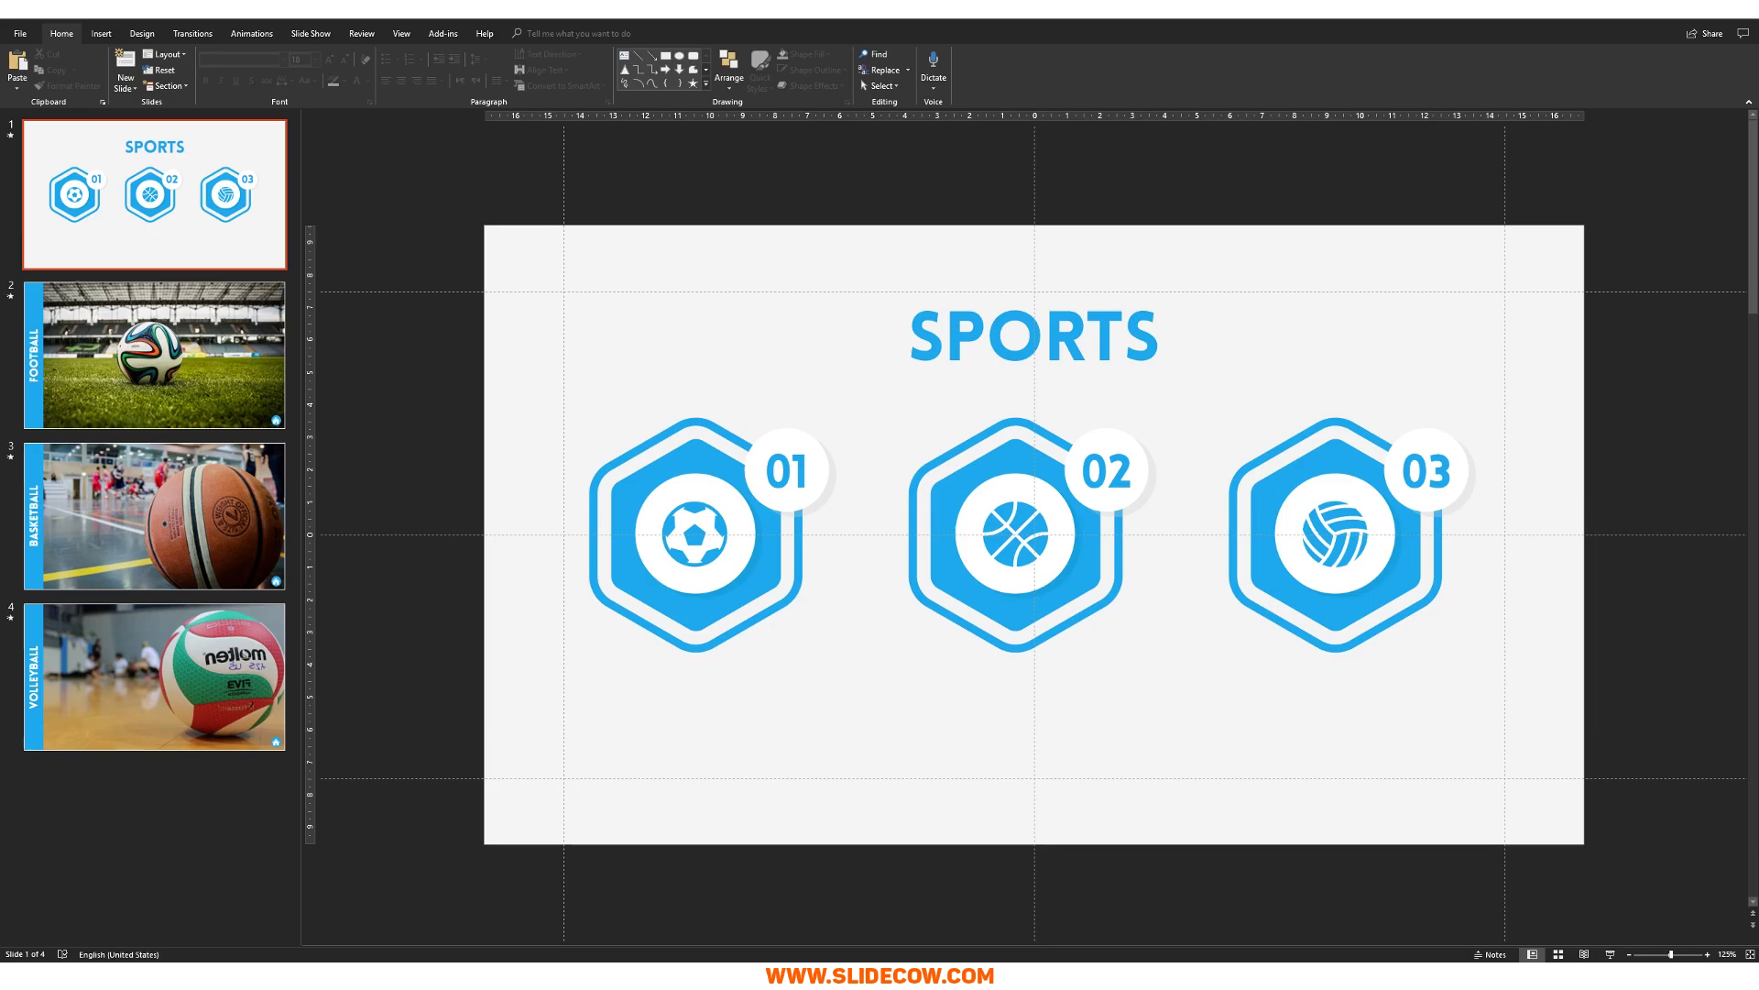
left_click_drag(1219, 153, 861, 153)
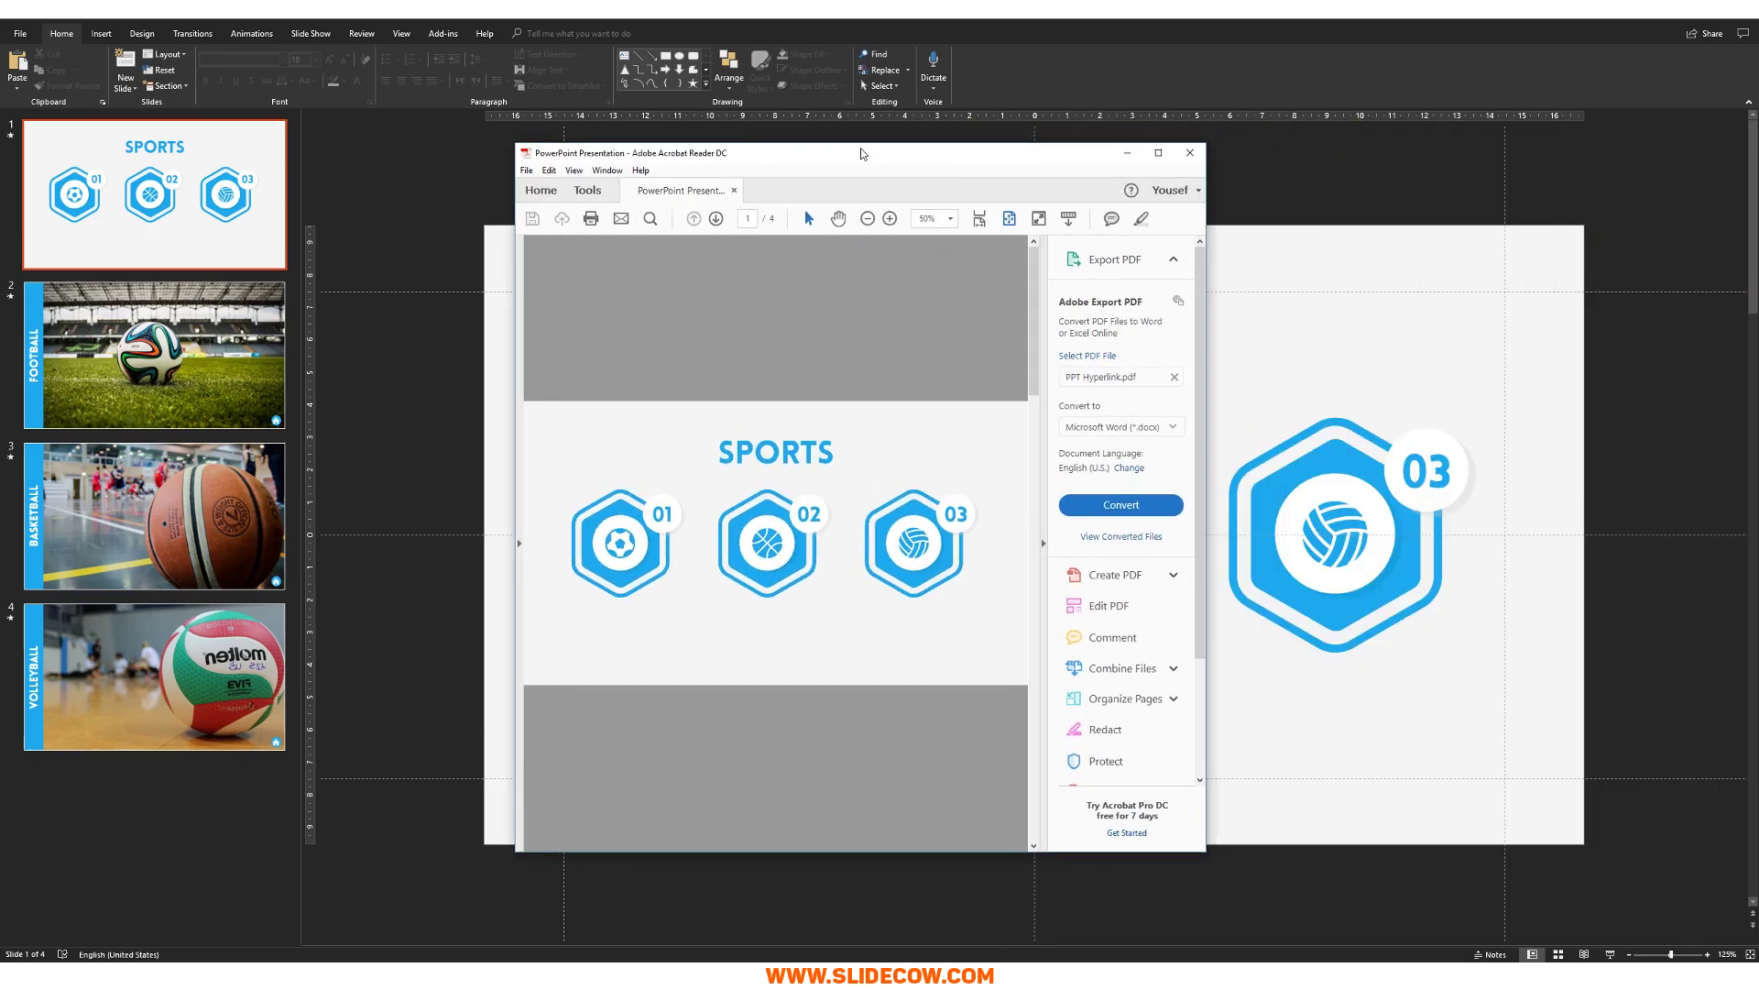
- Maximize Acrobat and test the 02, 03 and 01 hexagon links and each home button
double_click(861, 153)
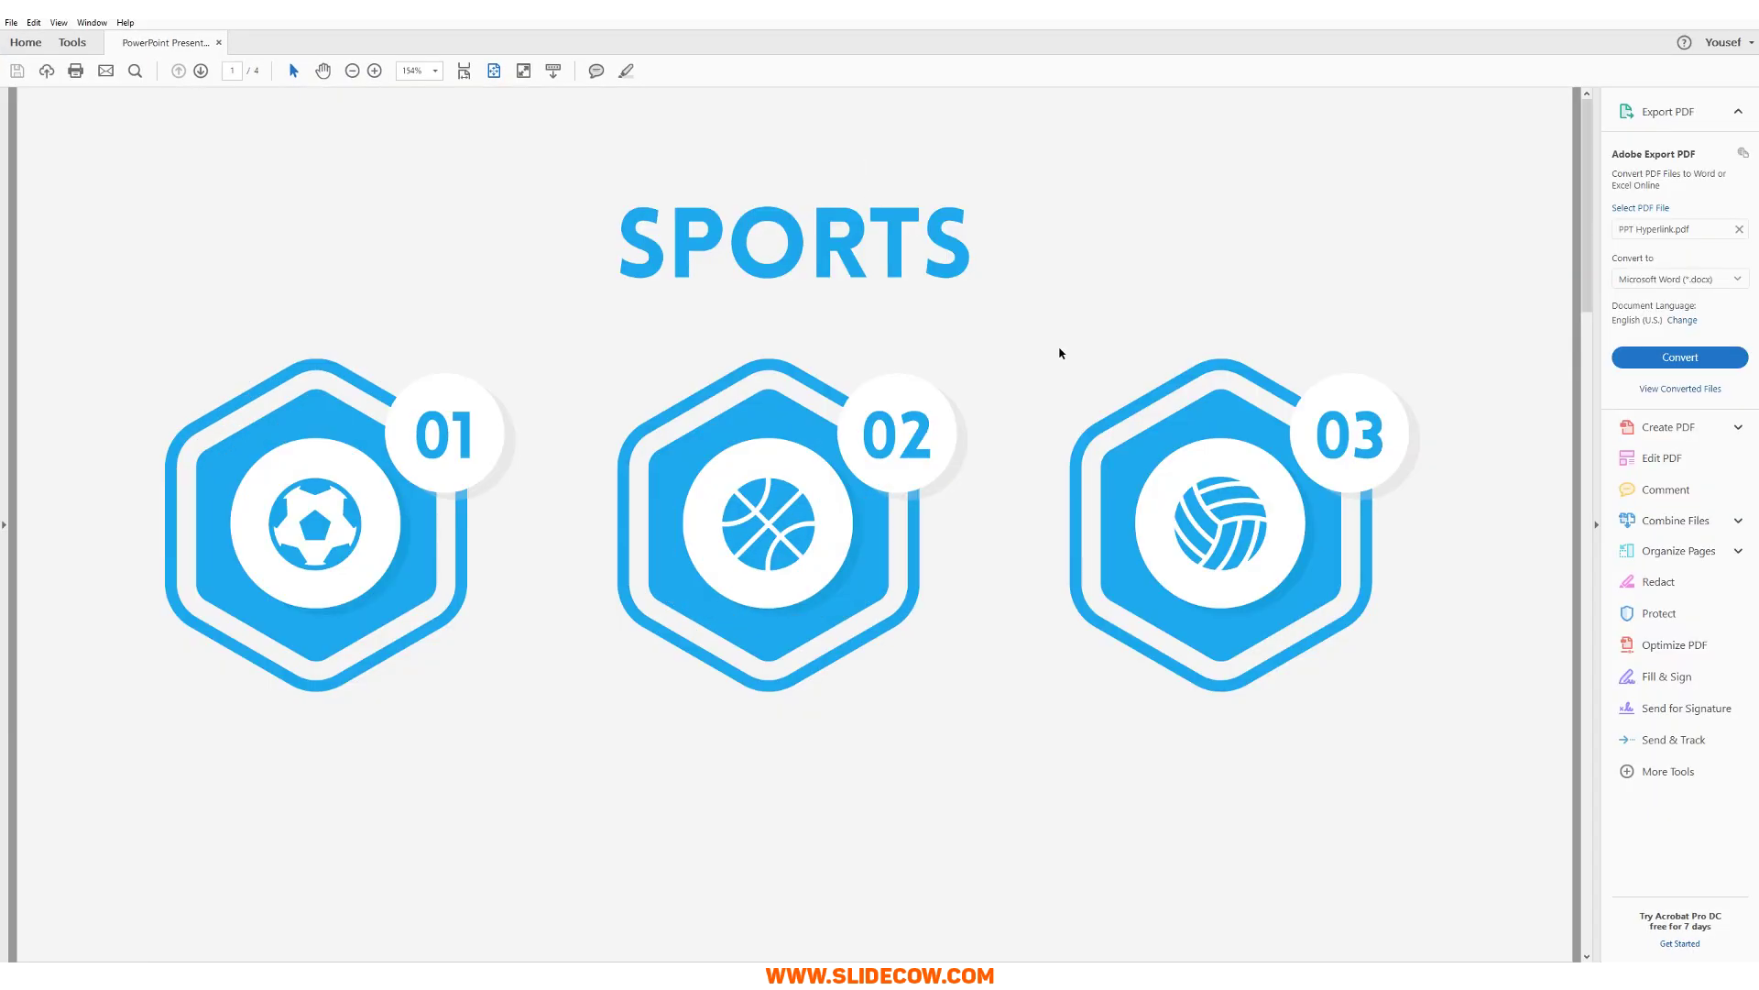
scroll(1061, 347, "down", 1)
scroll(974, 389, "up", 1)
left_click(786, 533)
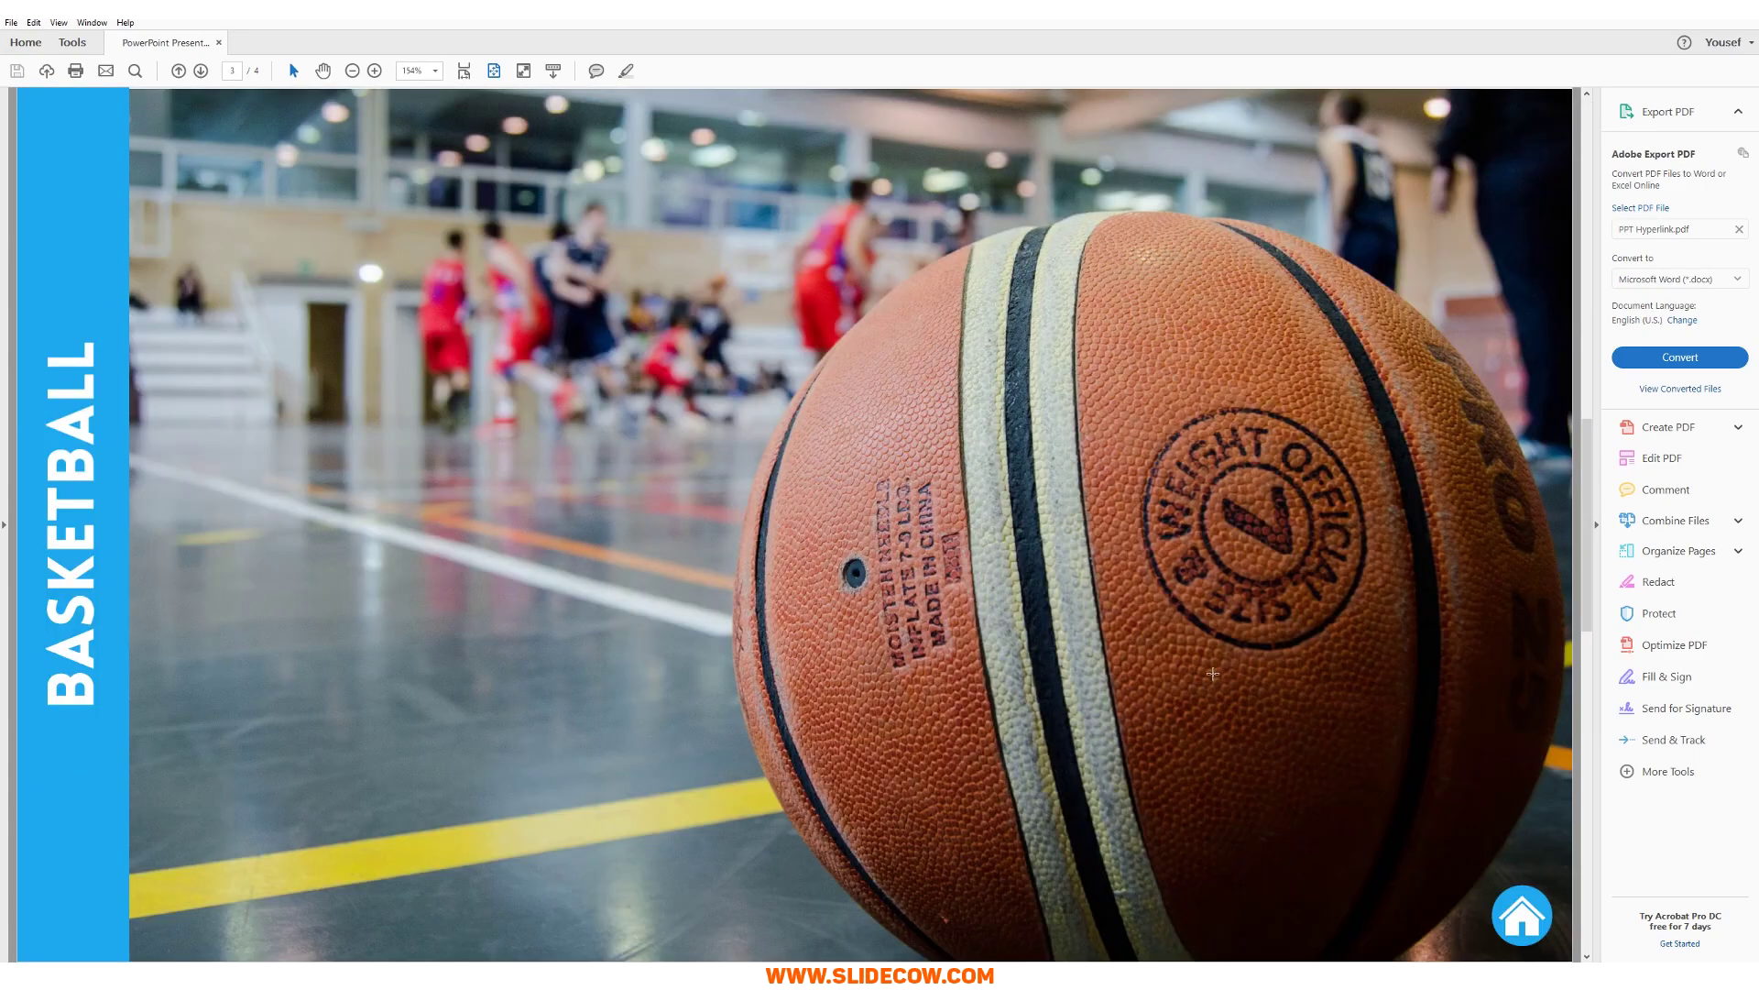
left_click(1523, 917)
left_click(1243, 518)
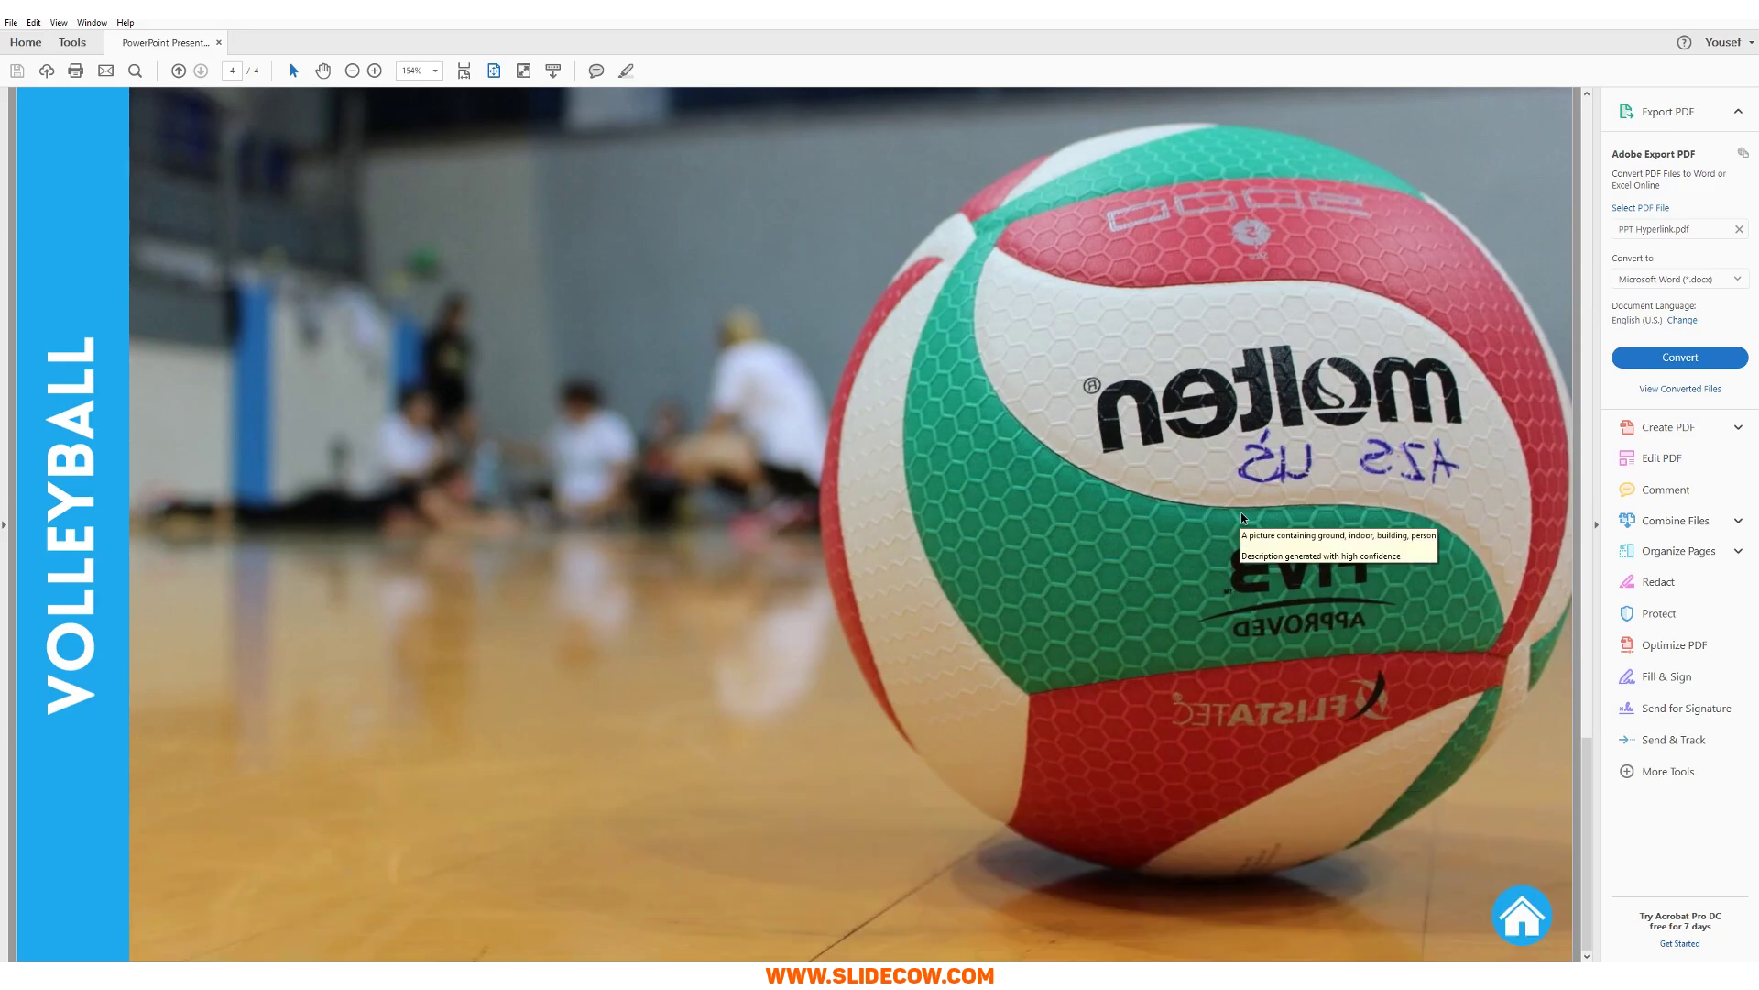
left_click(1522, 917)
left_click(321, 531)
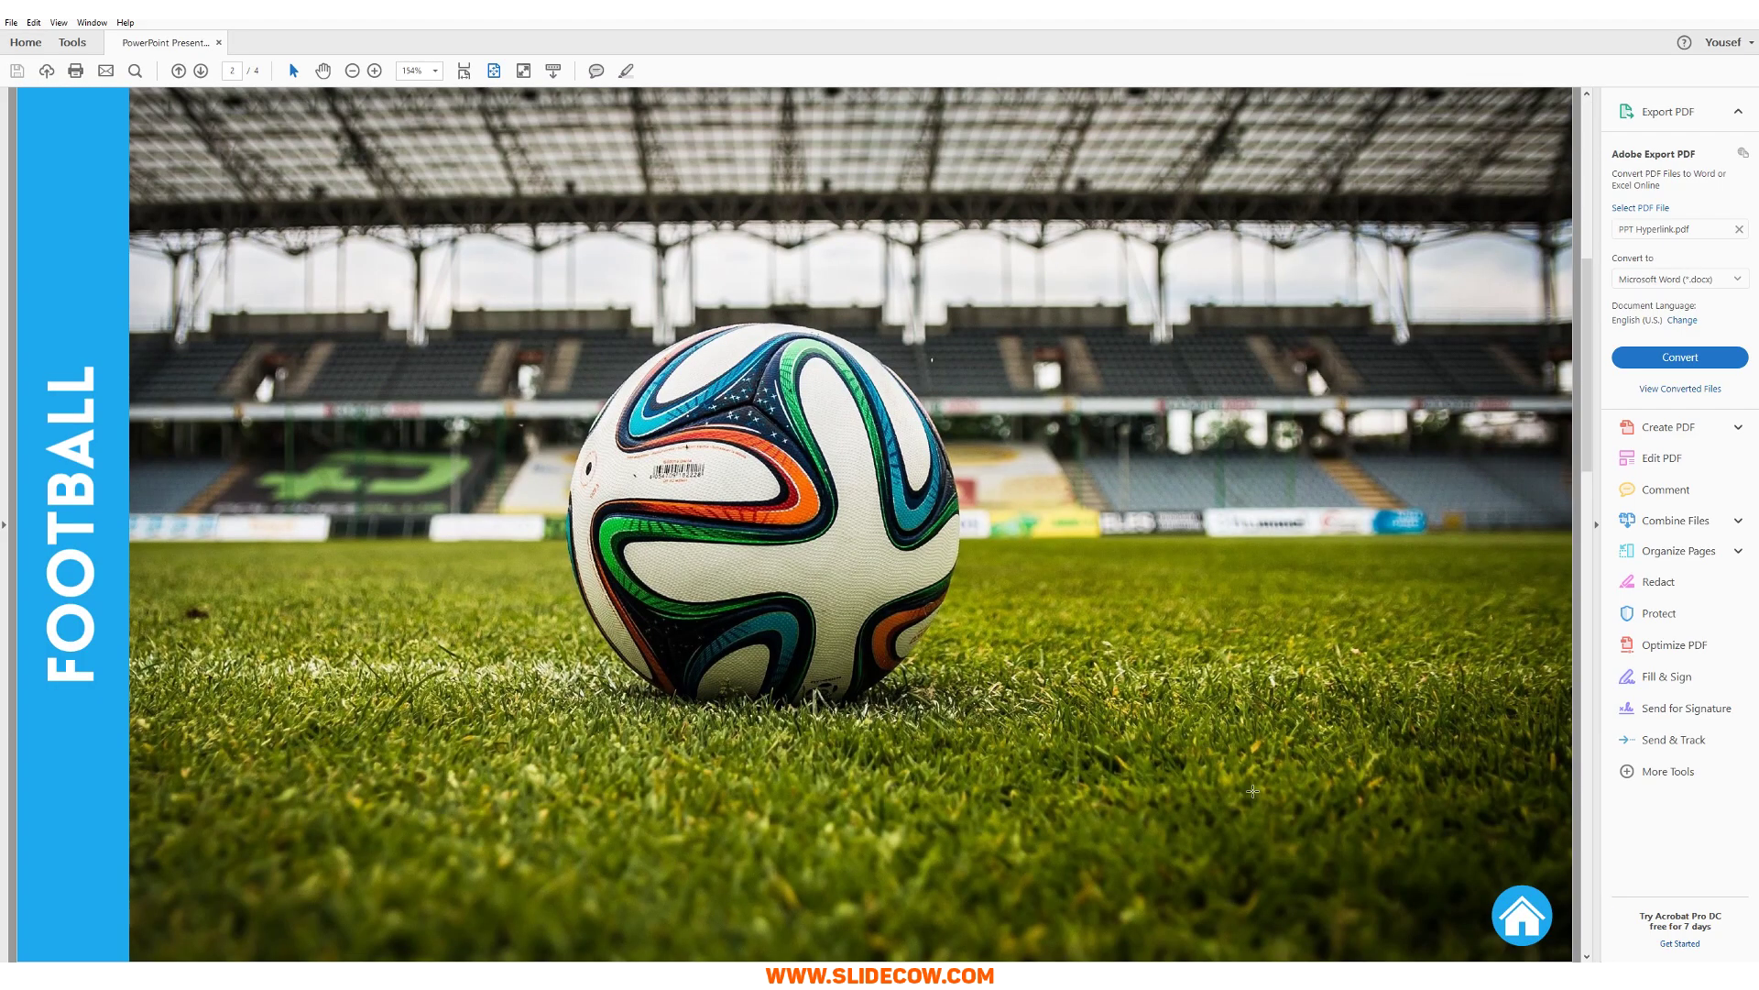
left_click(1512, 914)
- Retest the 02, 03 and 01 hexagons and their home buttons returning to SPORTS
left_click(808, 514)
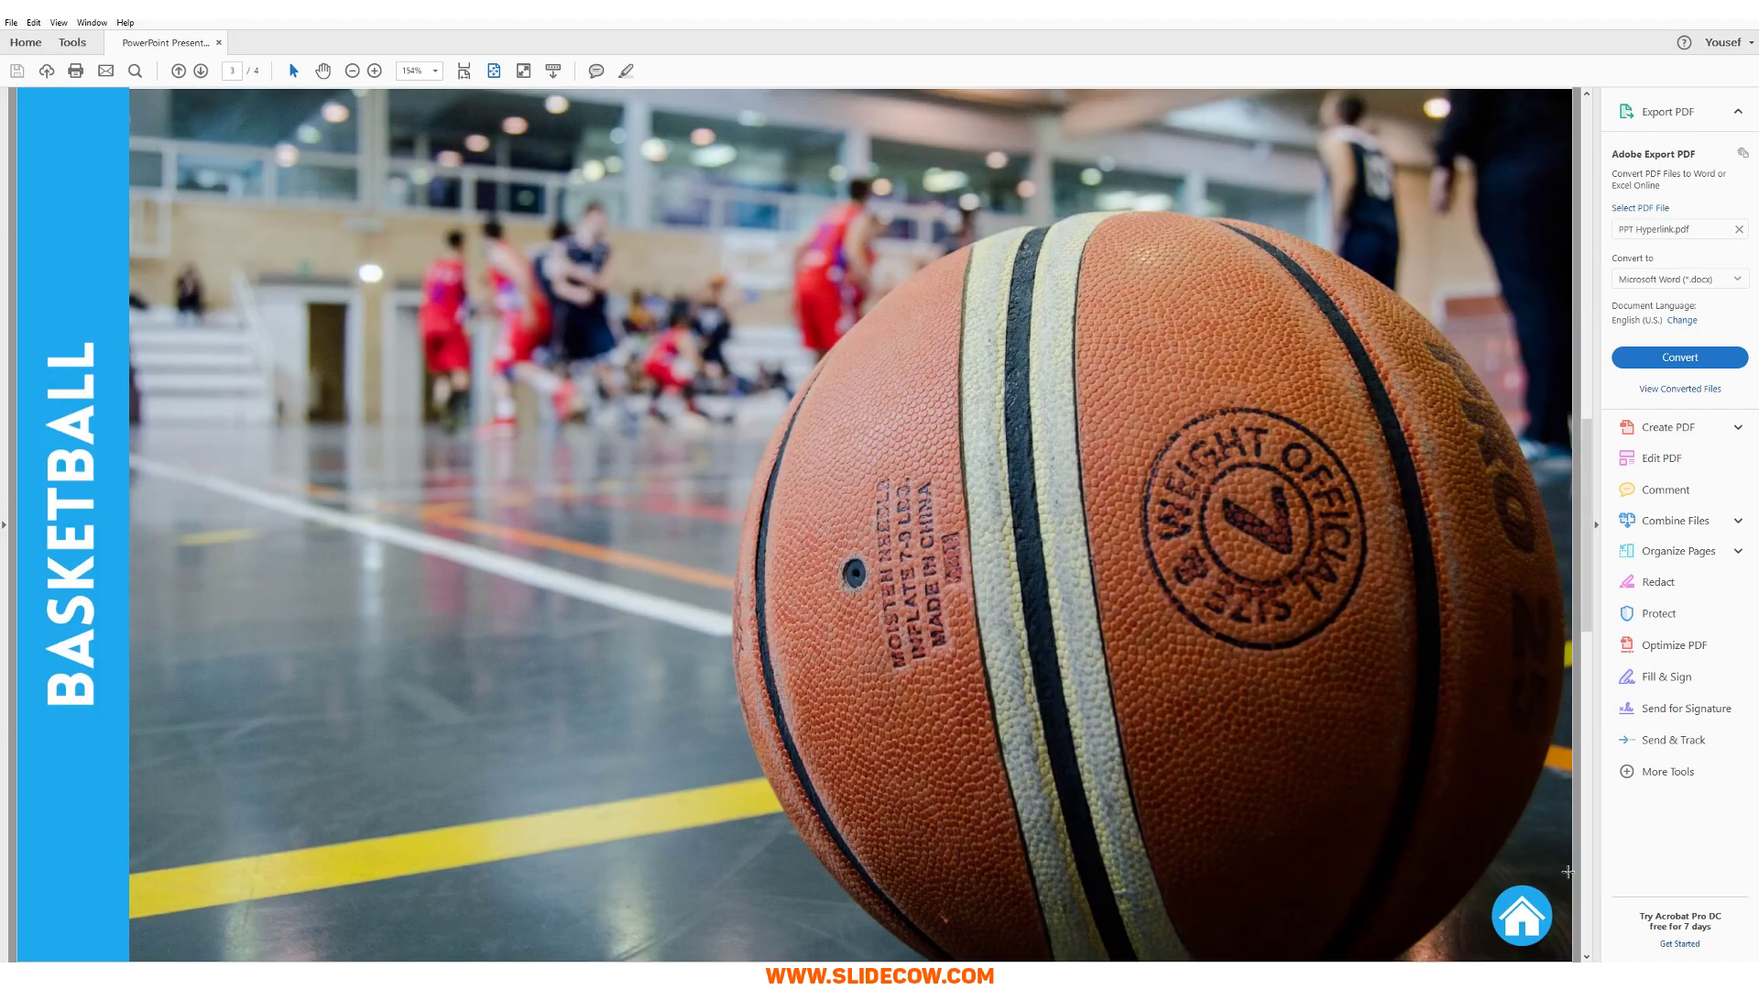
left_click(1520, 917)
left_click(675, 534)
left_click(1527, 918)
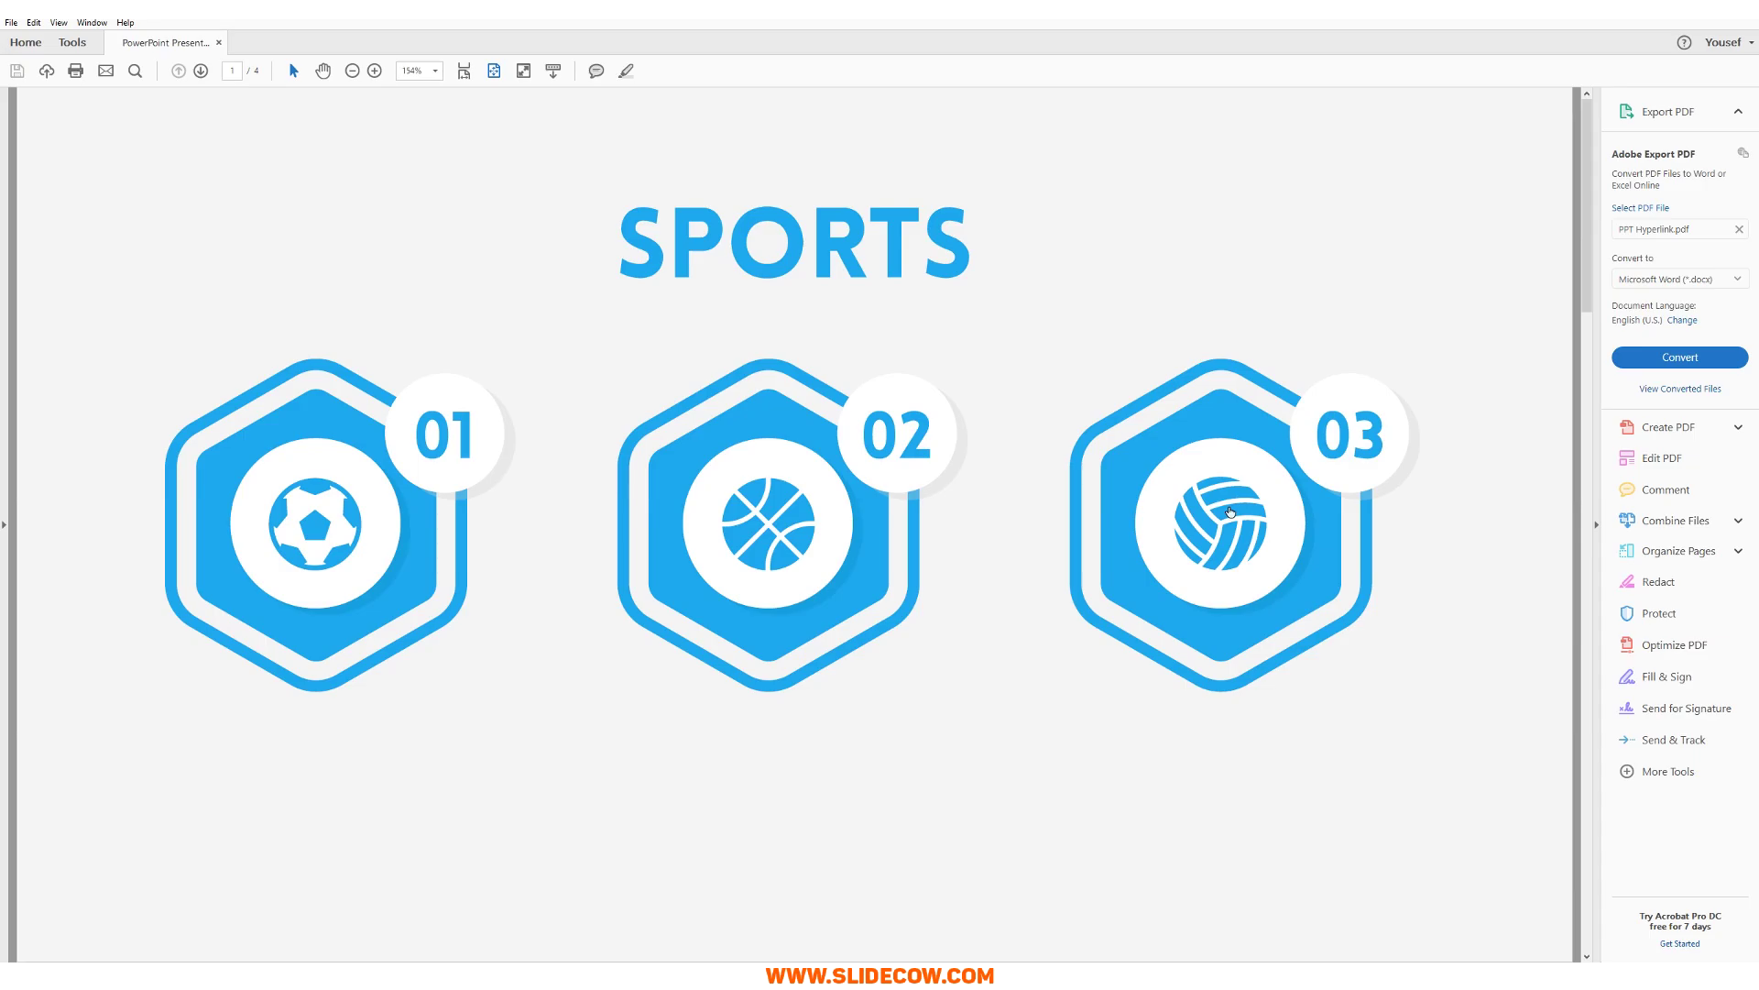
left_click(1229, 511)
left_click(1525, 917)
left_click(314, 523)
left_click(1523, 914)
left_click(793, 559)
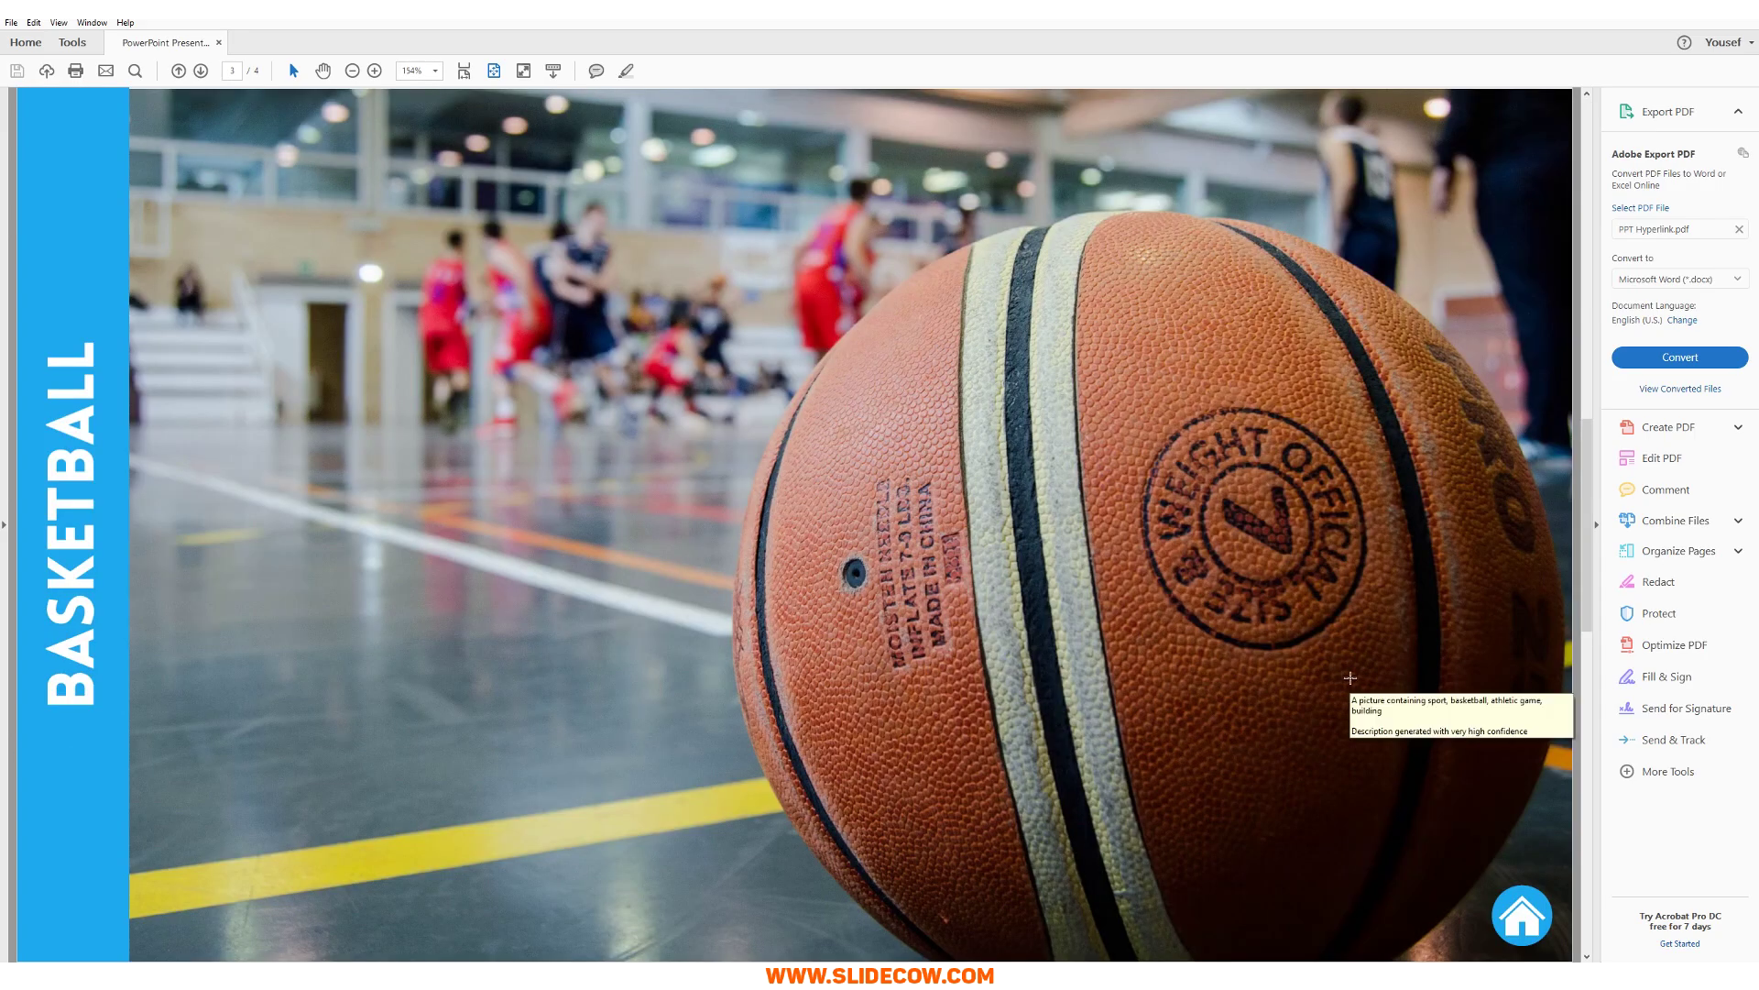
left_click(1523, 914)
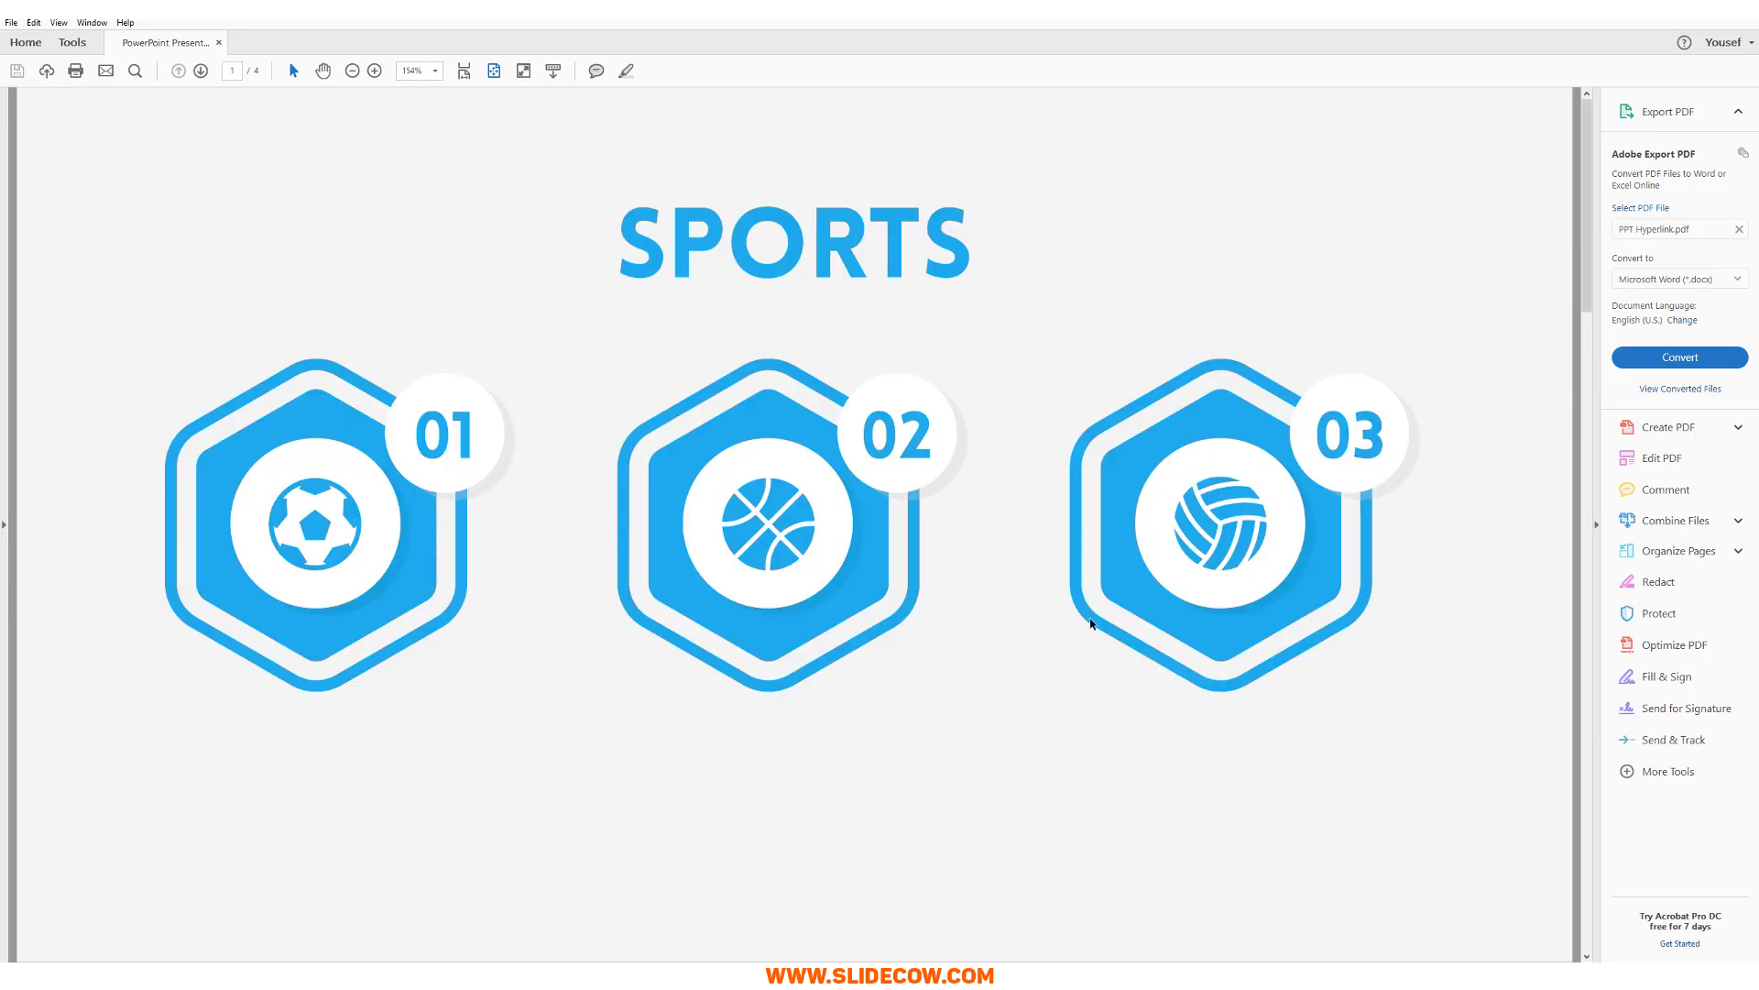